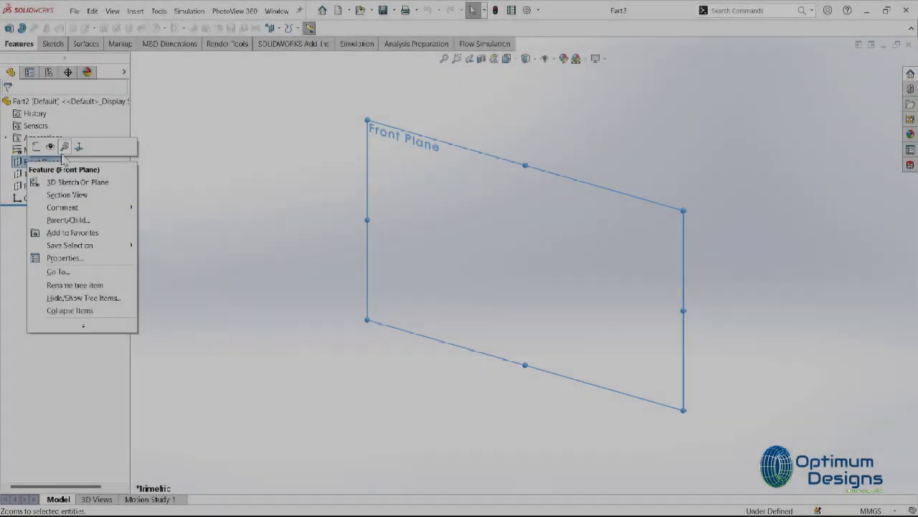
- Start a Front Plane sketch with vertical and horizontal centerlines drawn from the origin
{"action": "left_click", "coordinate": [52, 44]}
{"action": "left_click", "coordinate": [9, 28]}
{"action": "left_click", "coordinate": [49, 28]}
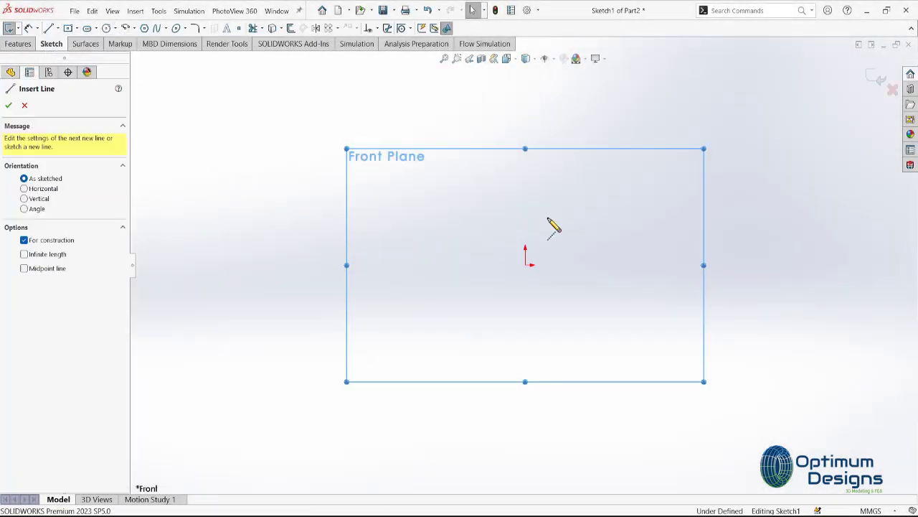
{"action": "left_click", "coordinate": [525, 265]}
{"action": "left_click", "coordinate": [526, 188]}
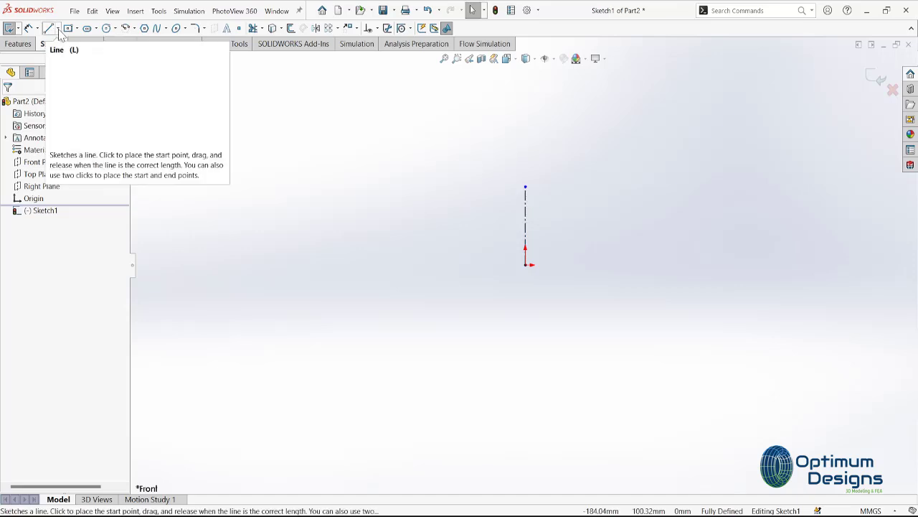
{"action": "left_click", "coordinate": [49, 28]}
{"action": "left_click", "coordinate": [525, 265]}
{"action": "left_click", "coordinate": [843, 265]}
{"action": "key", "text": "Escape"}
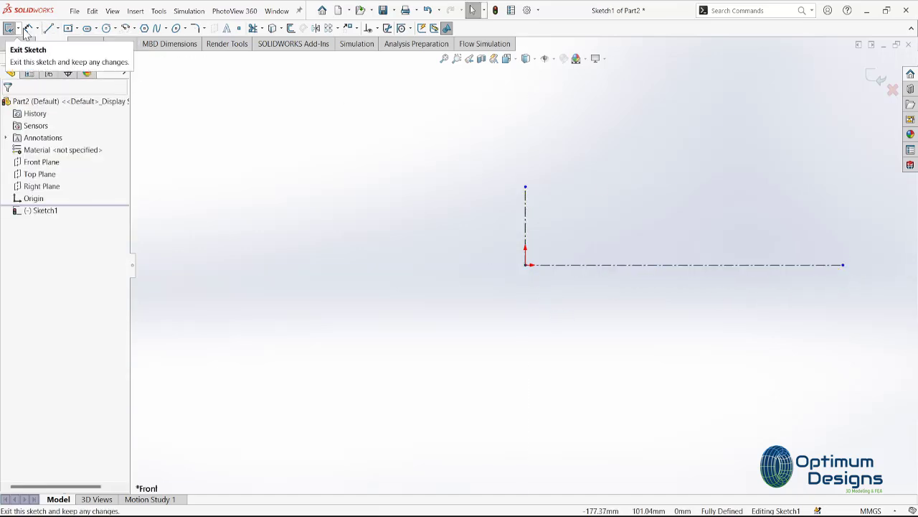
- Dimension the vertical centerline 35 and set the horizontal length to "D1@Sketch1"*4 (140)
{"action": "left_click", "coordinate": [525, 225]}
{"action": "left_click", "coordinate": [476, 231]}
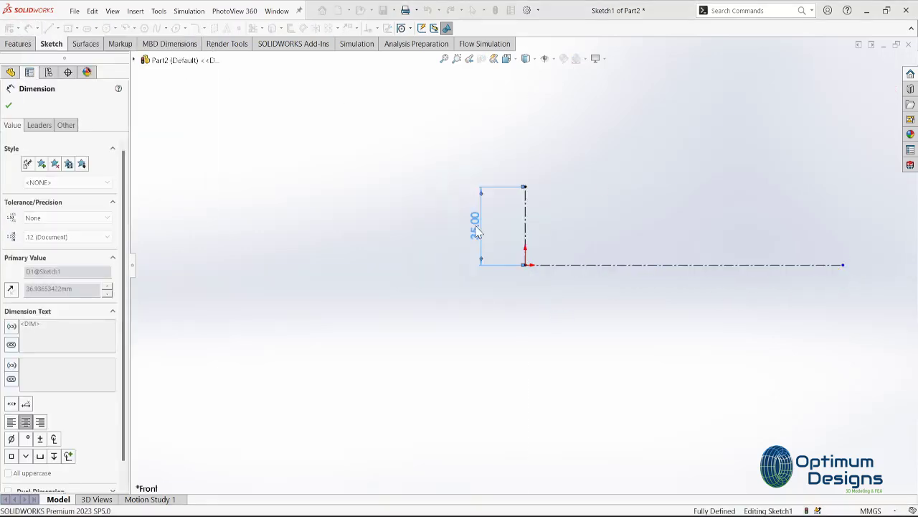
{"action": "left_click", "coordinate": [603, 266]}
{"action": "left_click", "coordinate": [607, 325]}
{"action": "type", "text": "="}
{"action": "left_click", "coordinate": [472, 239]}
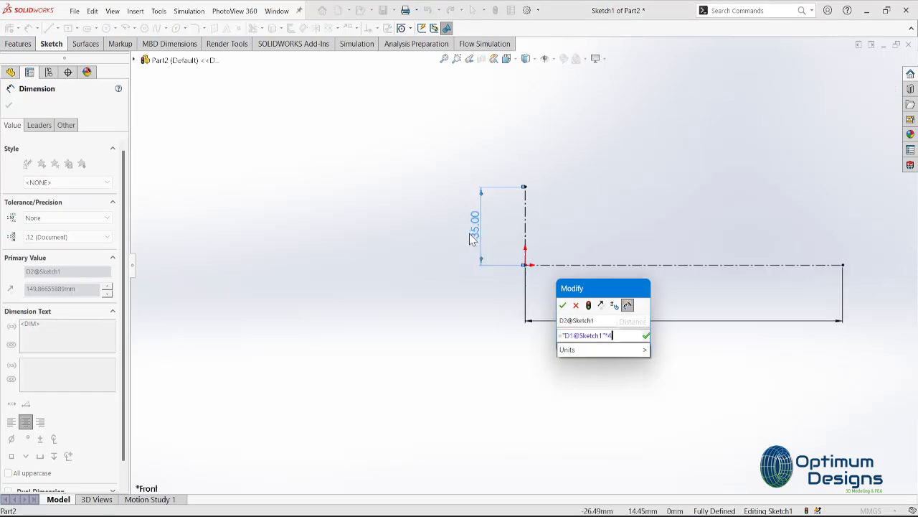
{"action": "left_click", "coordinate": [563, 305]}
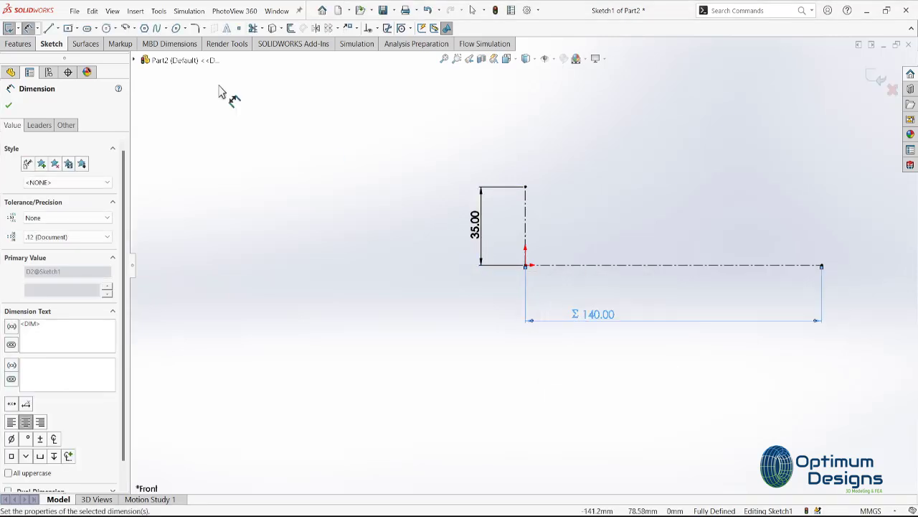
{"action": "left_click", "coordinate": [106, 28]}
- Draw a circle centred on the origin with its radius reaching the 35 mm centerline top
{"action": "left_click", "coordinate": [525, 264]}
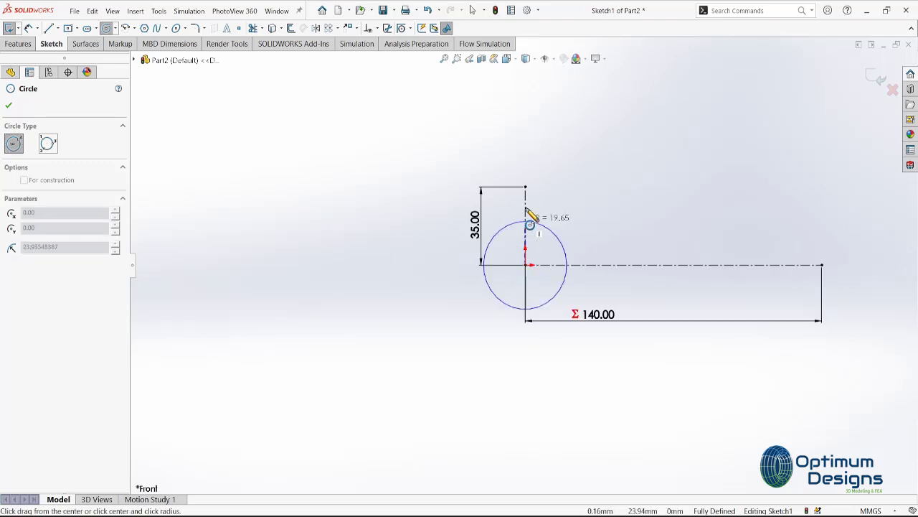
{"action": "left_click", "coordinate": [526, 200]}
{"action": "middle_click_drag", "start_coordinate": [653, 347], "coordinate": [523, 373], "text": "ctrl"}
{"action": "scroll", "coordinate": [523, 373], "scroll_direction": "down", "scroll_amount": 3}
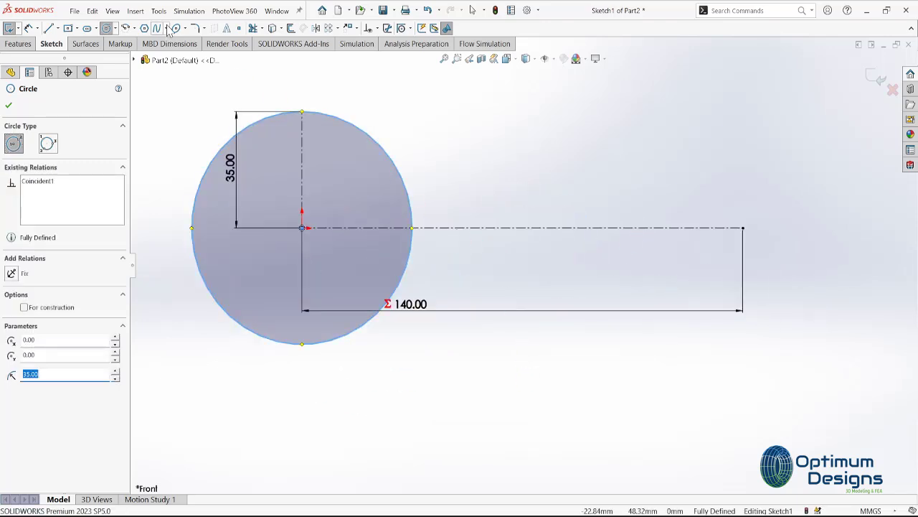
{"action": "key", "text": "Escape"}
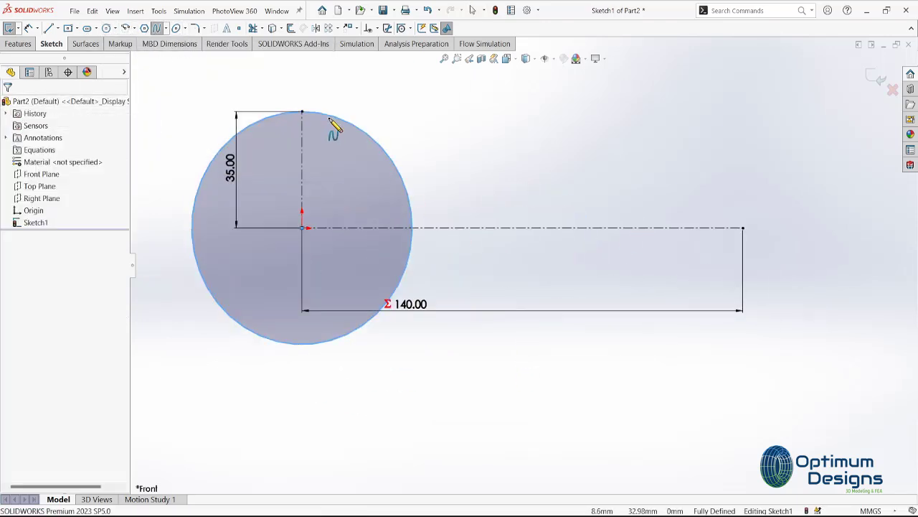
- Draw a spline from the circle's top to the horizontal centerline's far end, tangent to the circle
{"action": "left_click", "coordinate": [302, 112]}
{"action": "left_click", "coordinate": [743, 227]}
{"action": "right_click", "coordinate": [744, 227]}
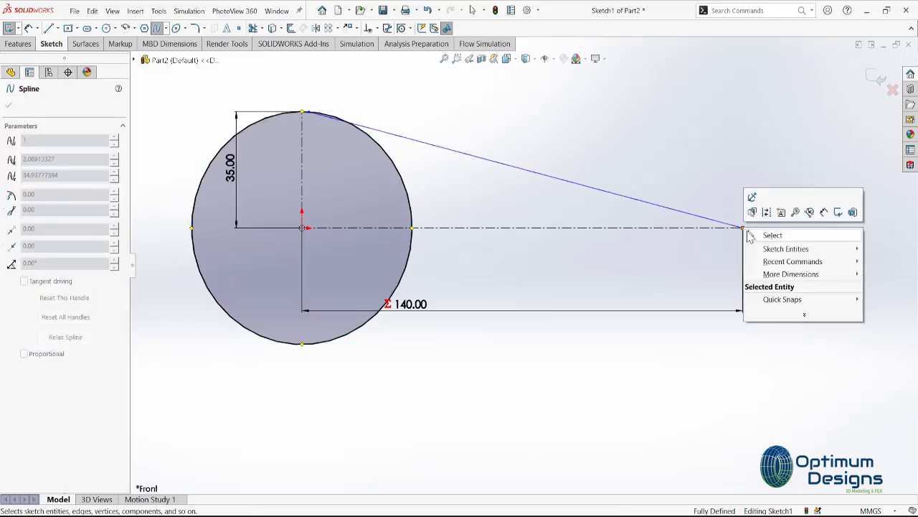
{"action": "left_click", "coordinate": [760, 234]}
{"action": "left_click", "coordinate": [543, 181]}
{"action": "left_click", "coordinate": [398, 172], "text": "ctrl"}
{"action": "left_click", "coordinate": [11, 283]}
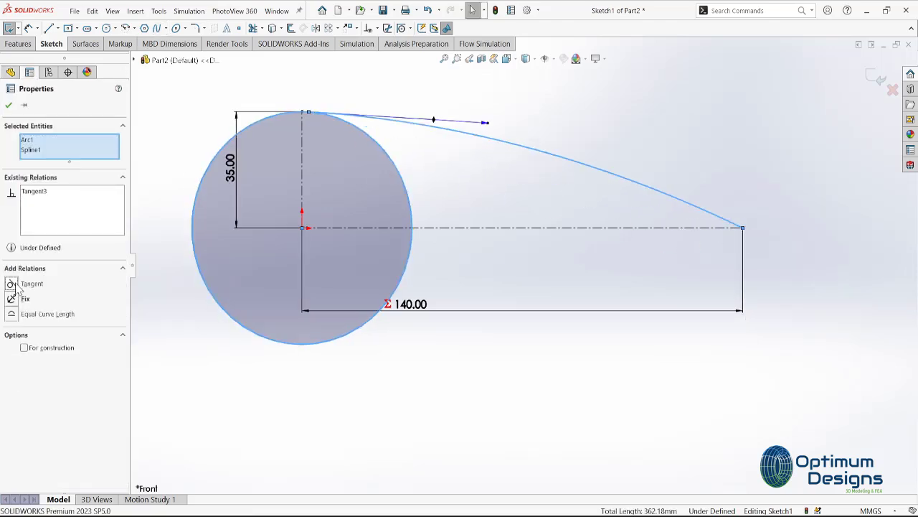
- Reselect the circle and spline and reapply the Tangent relation between them
{"action": "left_click", "coordinate": [437, 128]}
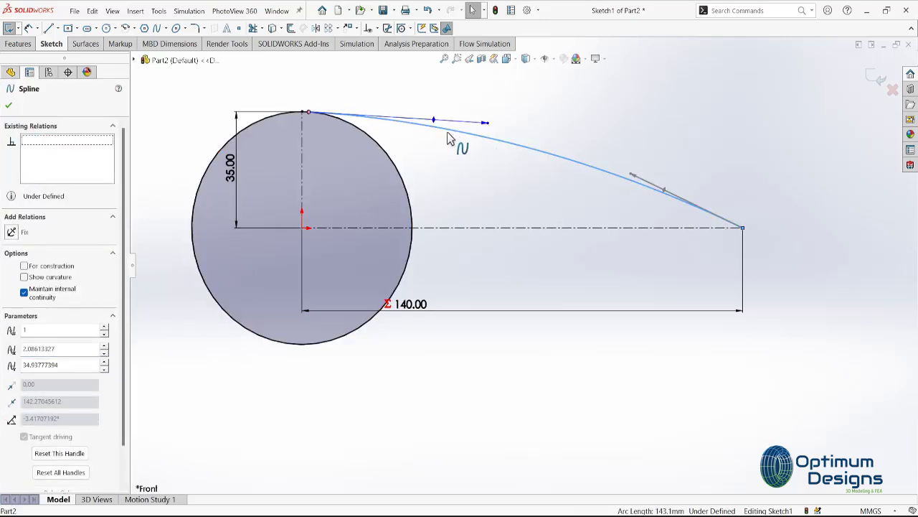
{"action": "left_click", "coordinate": [434, 120]}
{"action": "scroll", "coordinate": [340, 179], "scroll_direction": "down", "scroll_amount": 4}
{"action": "key", "text": "Escape"}
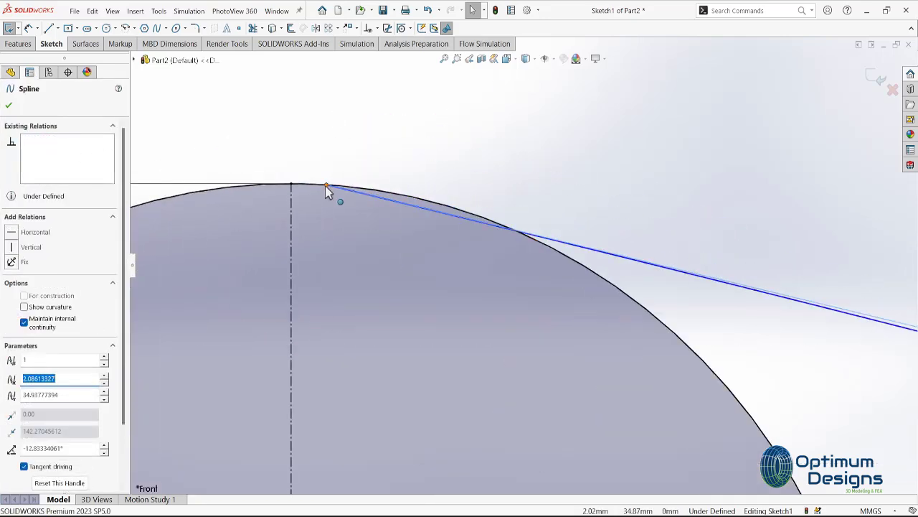
{"action": "left_click", "coordinate": [395, 202]}
{"action": "left_click", "coordinate": [327, 184]}
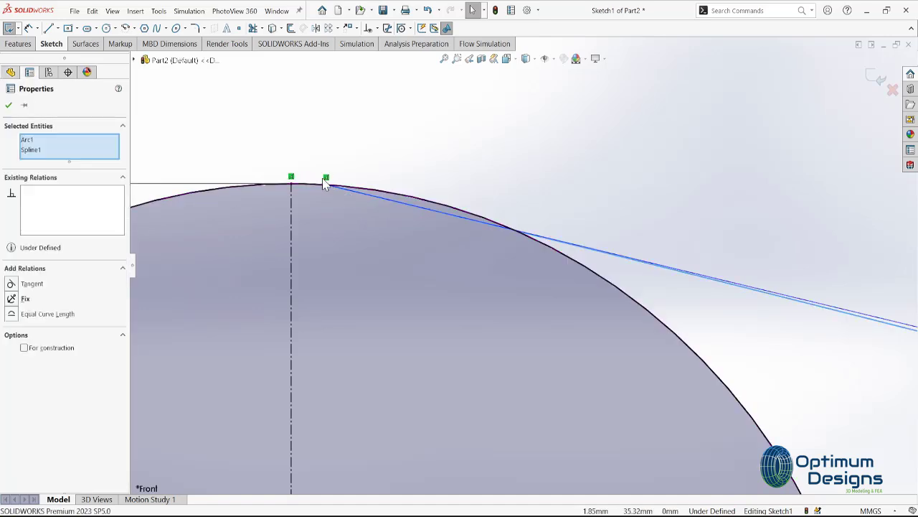
{"action": "key", "text": "Escape"}
{"action": "left_click", "coordinate": [373, 194]}
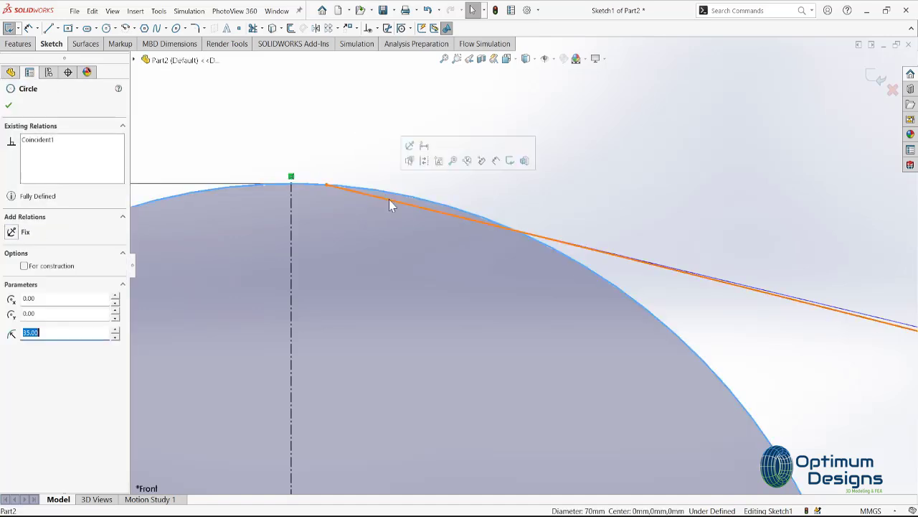
{"action": "left_click", "coordinate": [384, 201], "text": "ctrl"}
{"action": "left_click", "coordinate": [31, 284]}
{"action": "scroll", "coordinate": [629, 318], "scroll_direction": "up", "scroll_amount": 5}
- Drag the spline's end tangent handle to flatten its tail
{"action": "key", "text": "Escape"}
{"action": "scroll", "coordinate": [775, 316], "scroll_direction": "down", "scroll_amount": 5}
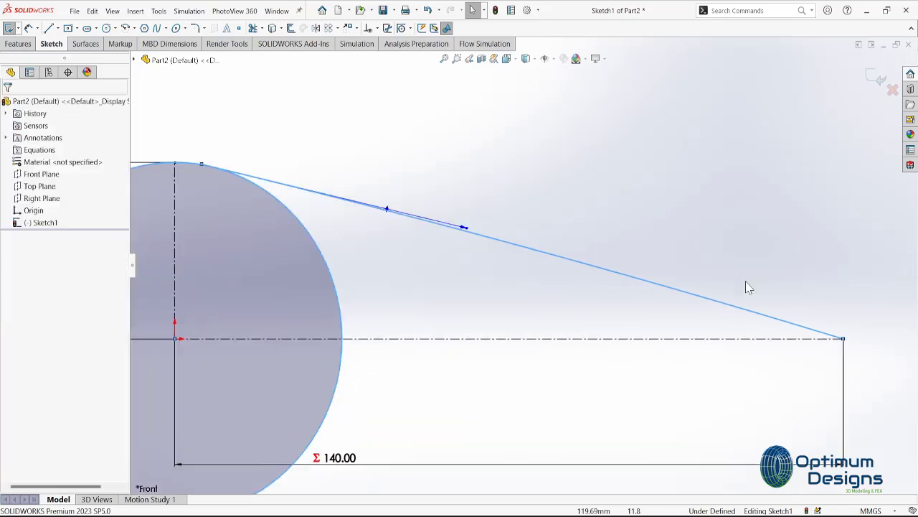
{"action": "left_click", "coordinate": [758, 314]}
{"action": "left_click", "coordinate": [687, 309]}
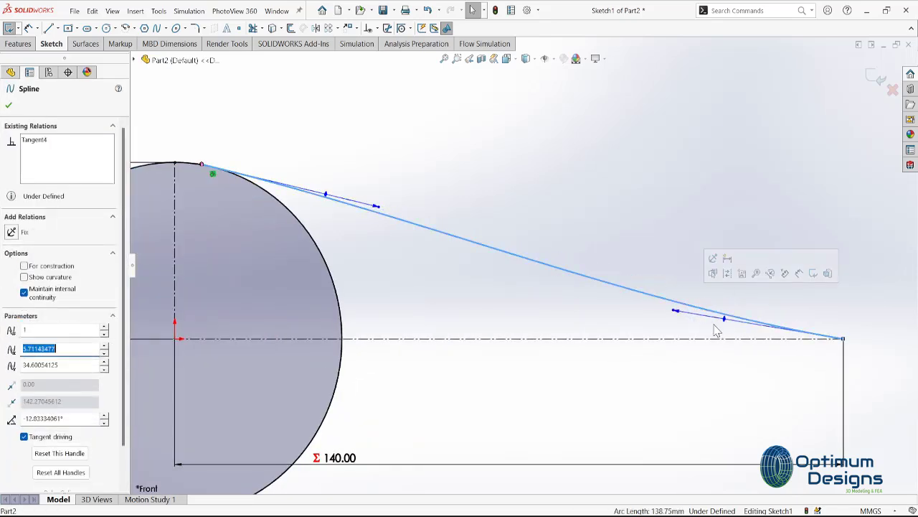
{"action": "scroll", "coordinate": [846, 373], "scroll_direction": "down", "scroll_amount": 2}
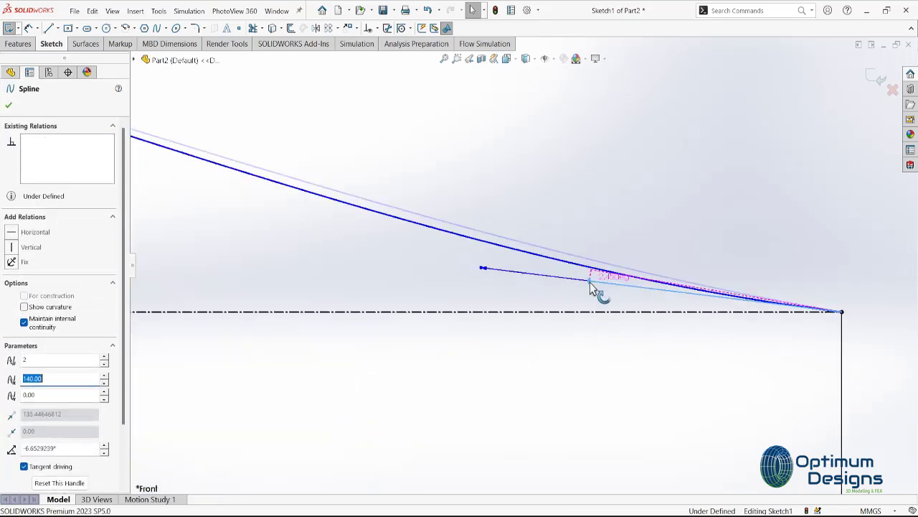
{"action": "left_click_drag", "start_coordinate": [631, 293], "coordinate": [595, 296]}
{"action": "scroll", "coordinate": [461, 244], "scroll_direction": "up", "scroll_amount": 4}
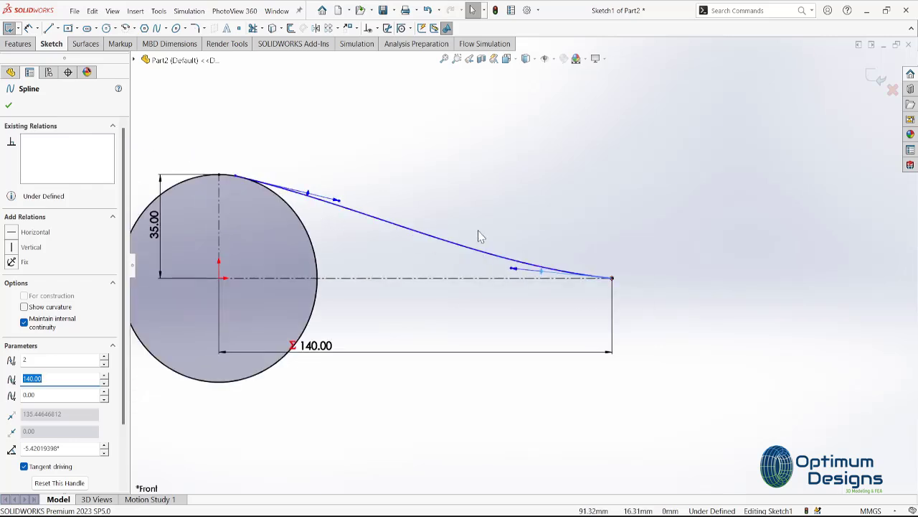
{"action": "scroll", "coordinate": [502, 259], "scroll_direction": "up", "scroll_amount": 2}
- Edit the horizontal length equation so the centerline measures 157.50
{"action": "left_click_drag", "start_coordinate": [378, 330], "coordinate": [440, 332]}
{"action": "double_click", "coordinate": [438, 327]}
{"action": "type", "text": "=\"D1@Sketch1\"*4.5"}
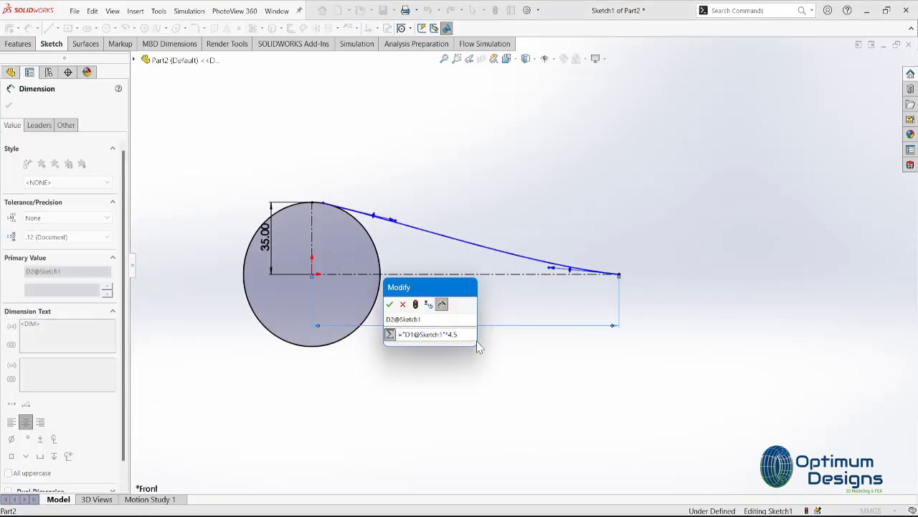
{"action": "left_click", "coordinate": [390, 304]}
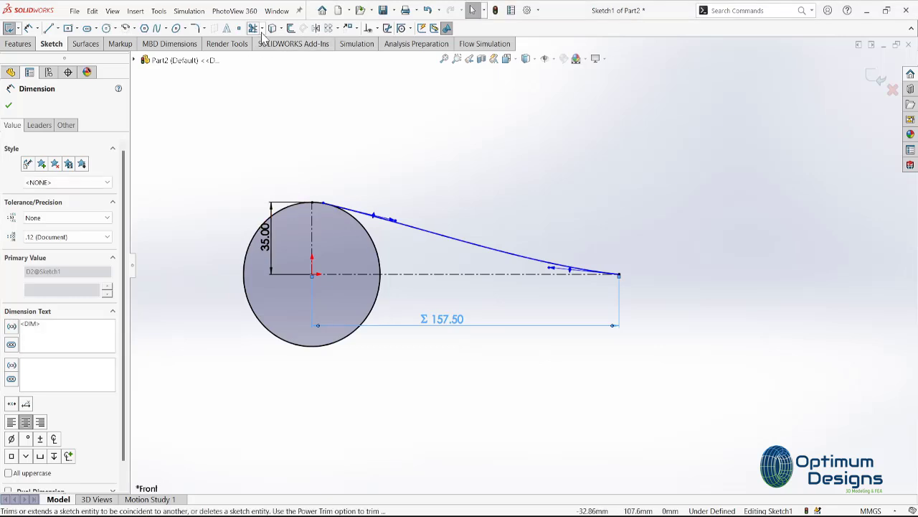
- Power-trim the circle's lower half and right part, leaving the upper-left quarter arc
{"action": "left_click", "coordinate": [263, 29]}
{"action": "left_click", "coordinate": [276, 36]}
{"action": "left_click", "coordinate": [263, 28]}
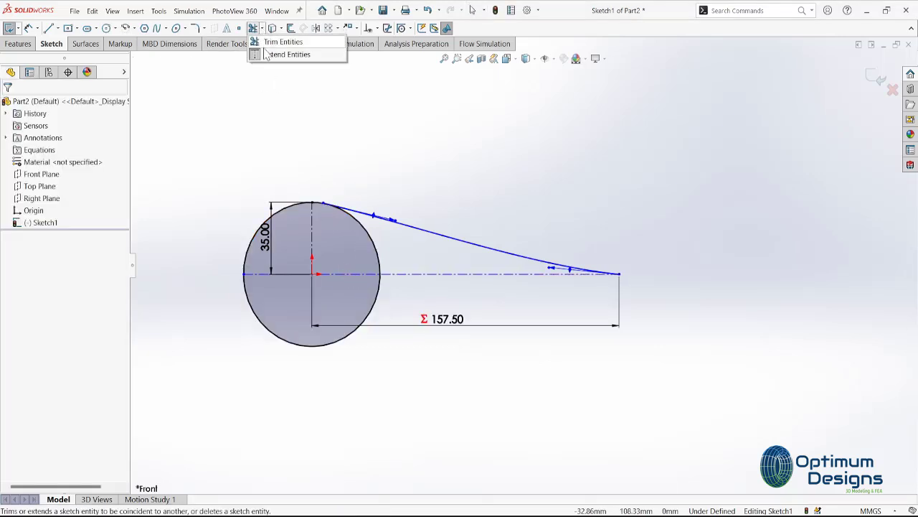
{"action": "left_click", "coordinate": [283, 41]}
{"action": "left_click_drag", "start_coordinate": [231, 300], "coordinate": [282, 307]}
{"action": "left_click_drag", "start_coordinate": [358, 264], "coordinate": [391, 254]}
{"action": "scroll", "coordinate": [345, 205], "scroll_direction": "down", "scroll_amount": 2}
{"action": "scroll", "coordinate": [504, 230], "scroll_direction": "down", "scroll_amount": 3}
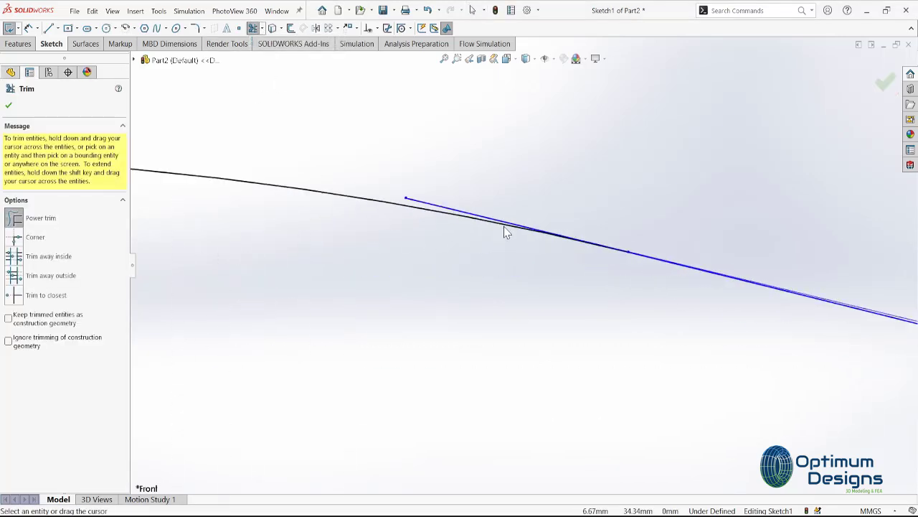
{"action": "scroll", "coordinate": [449, 198], "scroll_direction": "down", "scroll_amount": 2}
{"action": "scroll", "coordinate": [586, 304], "scroll_direction": "up", "scroll_amount": 5}
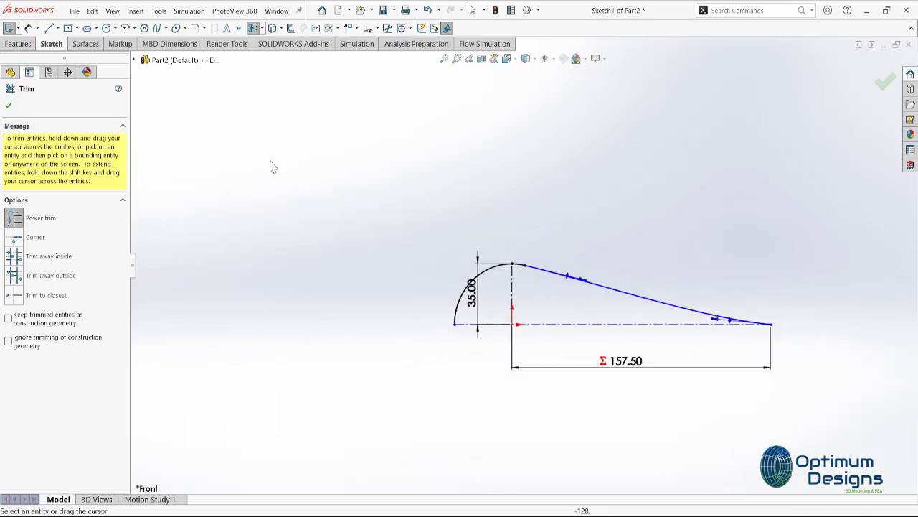
{"action": "left_click", "coordinate": [57, 28]}
{"action": "left_click", "coordinate": [67, 53]}
{"action": "scroll", "coordinate": [709, 316], "scroll_direction": "down", "scroll_amount": 3}
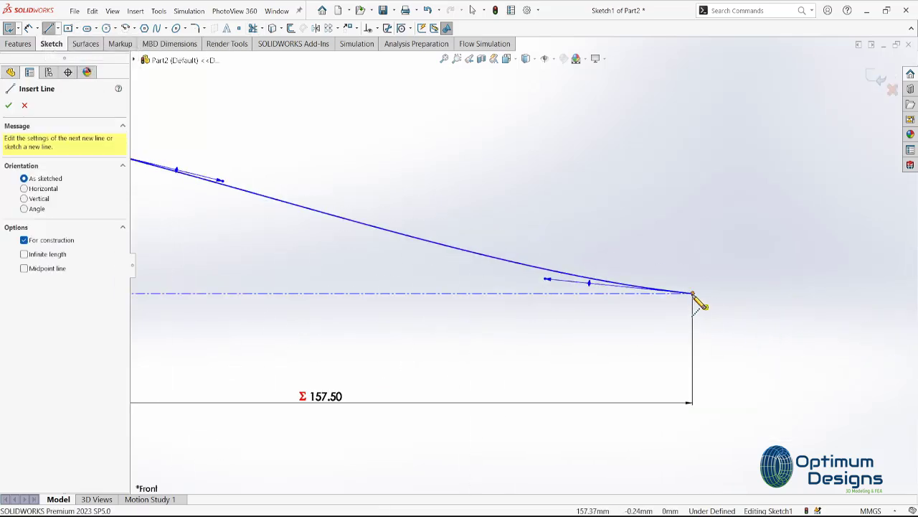
- Add a vertical centerline dimensioned 95 from the centerline through the origin
{"action": "left_click", "coordinate": [393, 292]}
{"action": "left_click", "coordinate": [393, 180]}
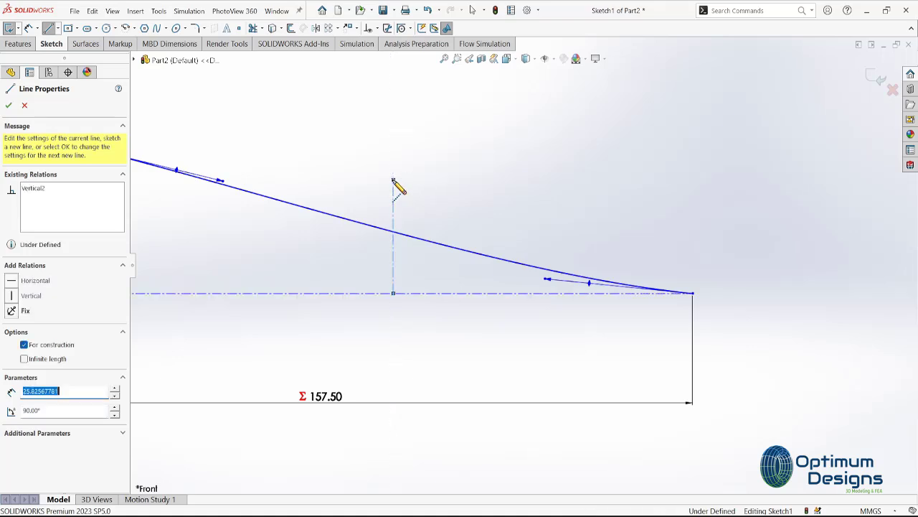
{"action": "key", "text": "Escape"}
{"action": "scroll", "coordinate": [246, 133], "scroll_direction": "up", "scroll_amount": 4}
{"action": "left_click", "coordinate": [28, 30]}
{"action": "scroll", "coordinate": [328, 251], "scroll_direction": "down", "scroll_amount": 3}
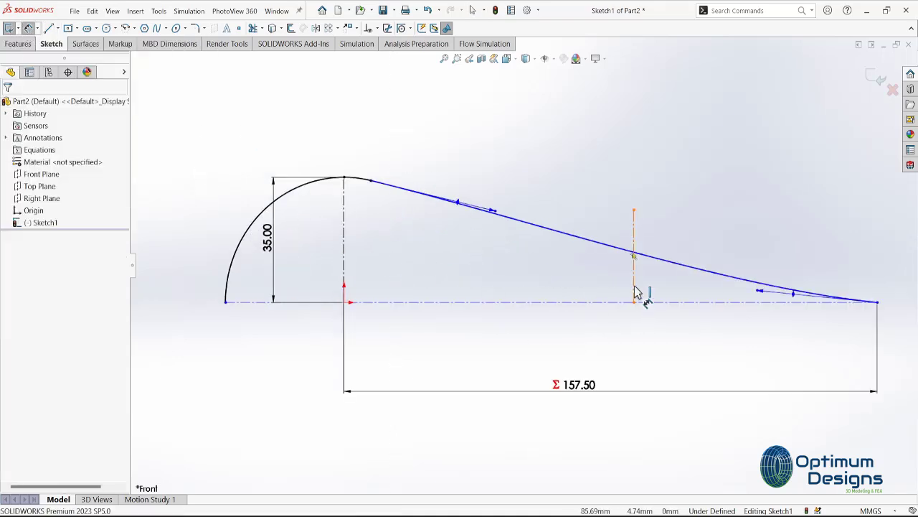
{"action": "left_click", "coordinate": [634, 287]}
{"action": "left_click", "coordinate": [345, 252]}
{"action": "left_click", "coordinate": [498, 346]}
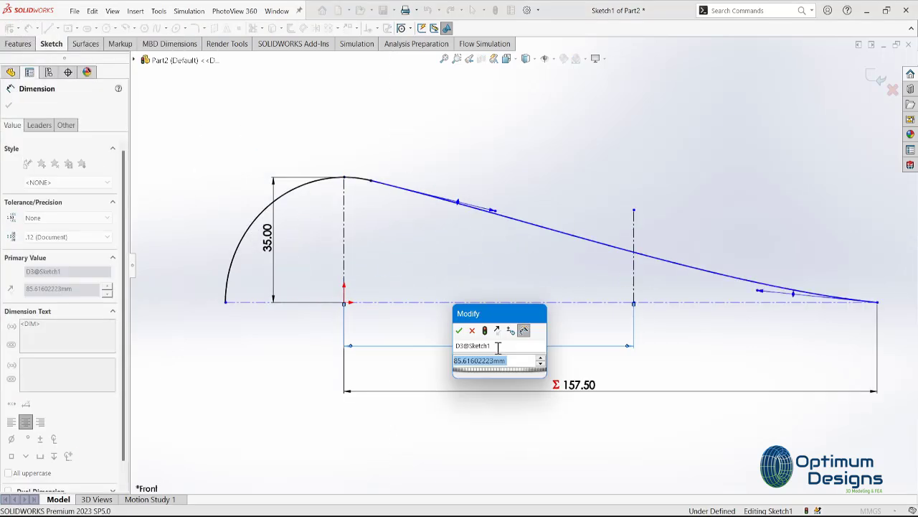
{"action": "type", "text": "95"}
{"action": "key", "text": "Return"}
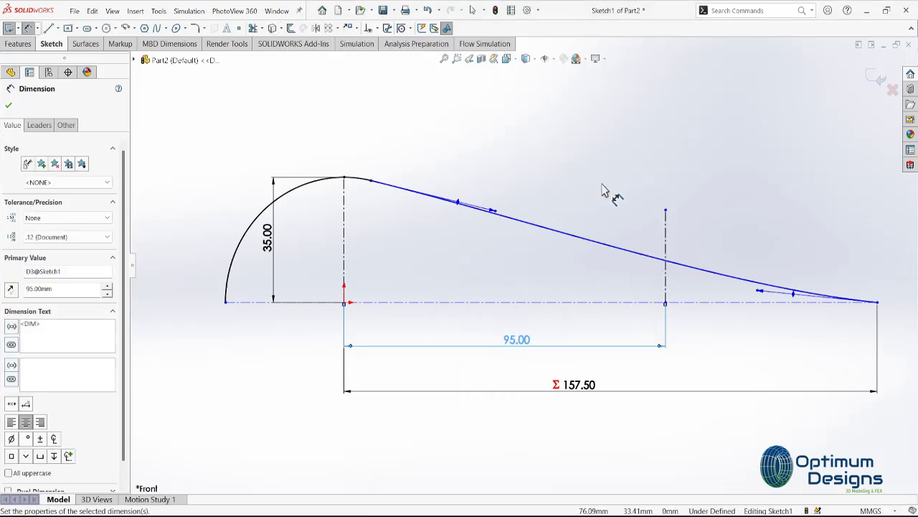
{"action": "key", "text": "Escape"}
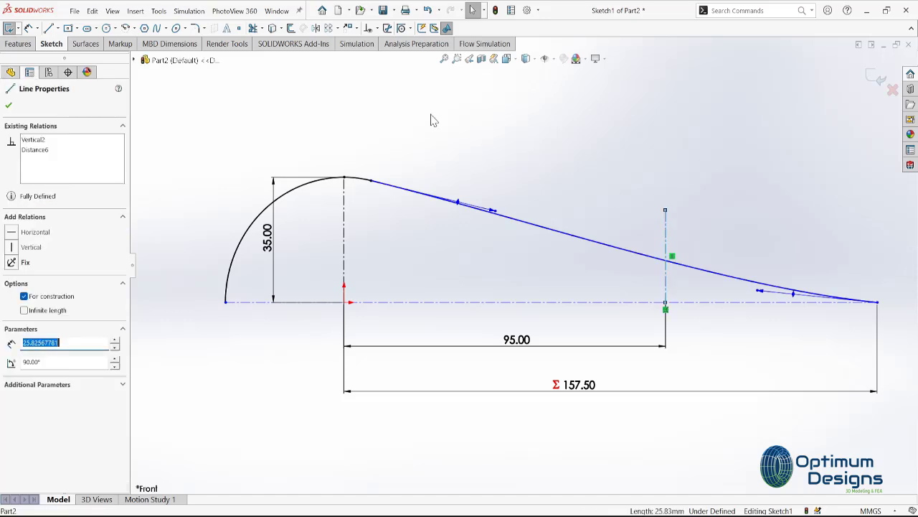
- Add a tangency control point on the tail spline at the 95 mm centerline
{"action": "scroll", "coordinate": [786, 258], "scroll_direction": "down", "scroll_amount": 3}
{"action": "left_click", "coordinate": [633, 271]}
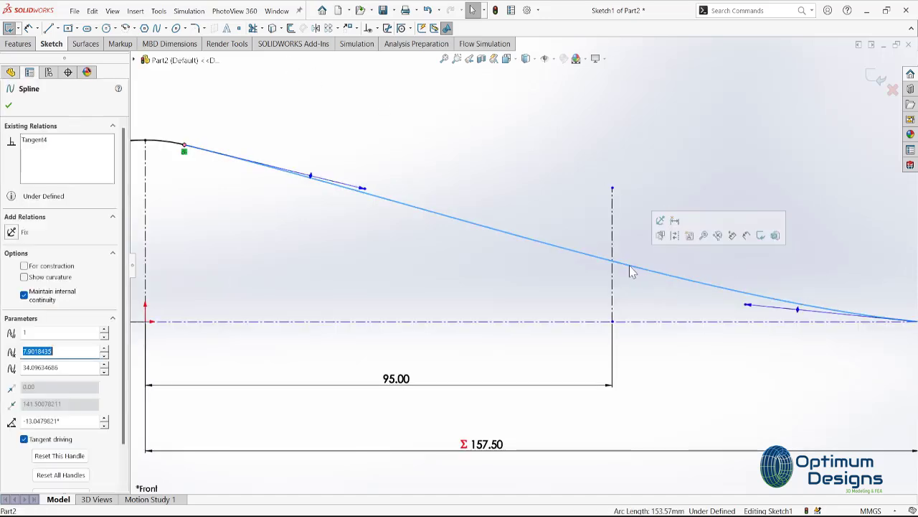
{"action": "right_click", "coordinate": [631, 271]}
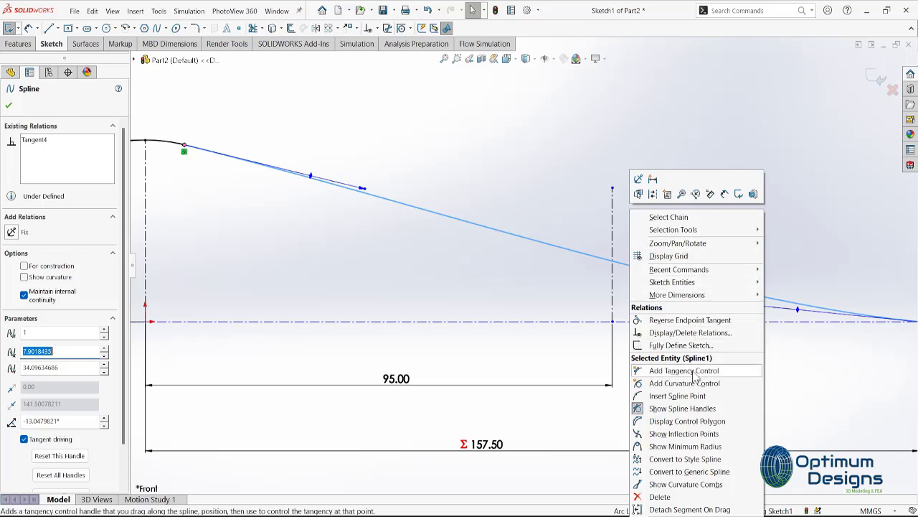
{"action": "left_click", "coordinate": [693, 373]}
{"action": "left_click", "coordinate": [674, 277]}
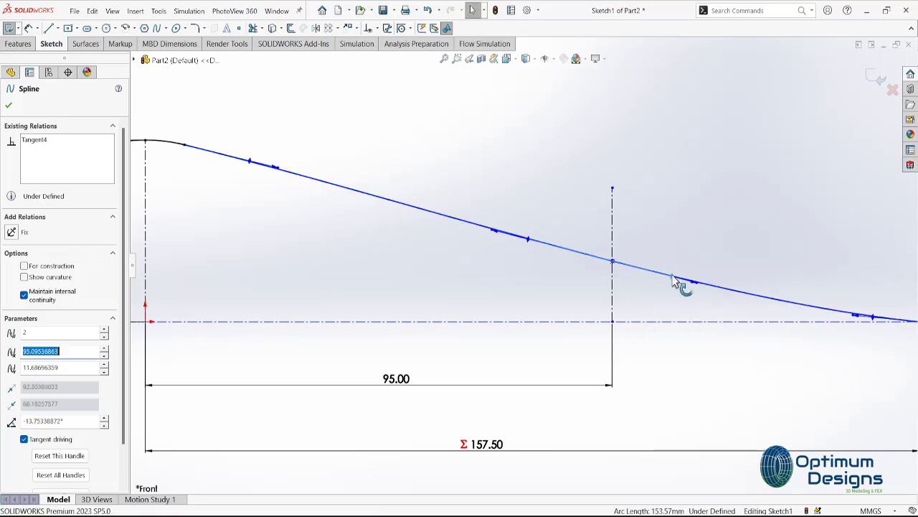
{"action": "left_click", "coordinate": [665, 290]}
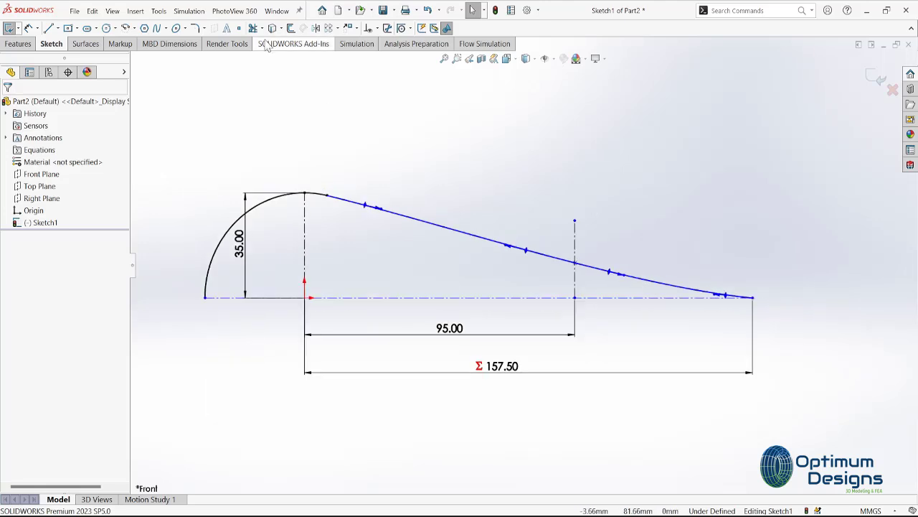
- Revolve Sketch1 360° about the horizontal centerline into Revolve1, then view Sketch1 Normal To
{"action": "left_click", "coordinate": [18, 44]}
{"action": "left_click", "coordinate": [23, 28]}
{"action": "left_click", "coordinate": [483, 267]}
{"action": "left_click", "coordinate": [495, 272]}
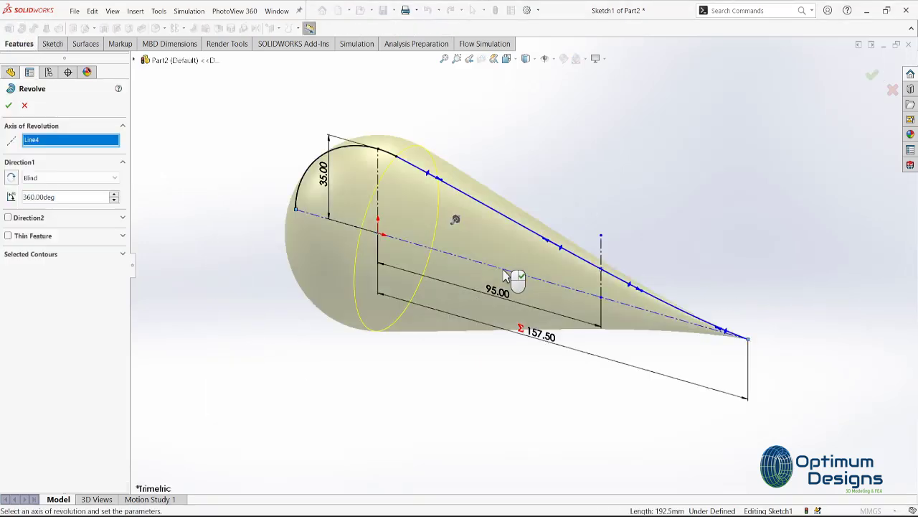
{"action": "key", "text": "Return"}
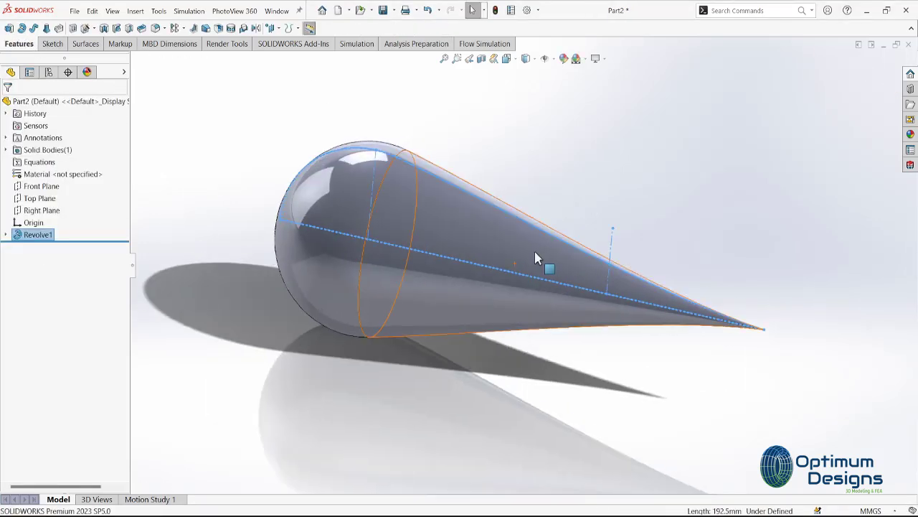
{"action": "left_click", "coordinate": [289, 201]}
{"action": "left_click", "coordinate": [51, 246]}
{"action": "left_click", "coordinate": [86, 236]}
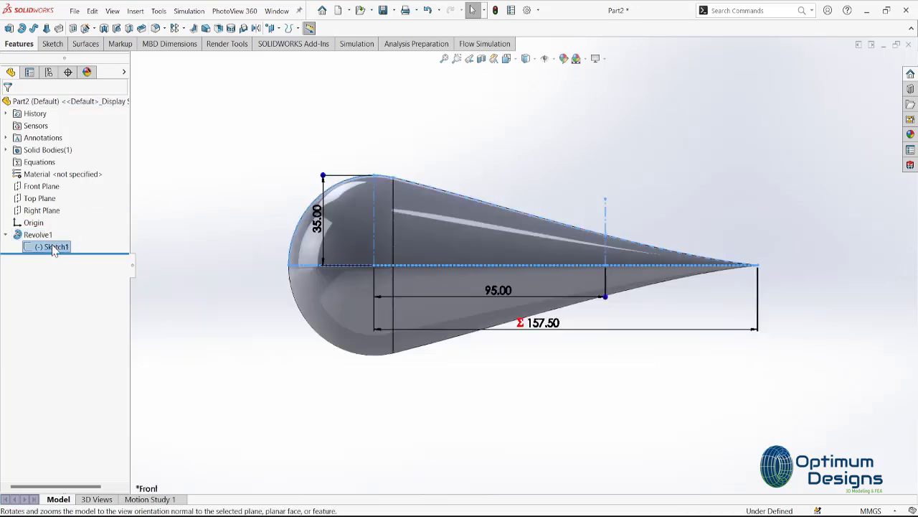
- Try trimming the centreline, undo it, and add a vertical construction line at the tip
{"action": "left_click", "coordinate": [253, 29]}
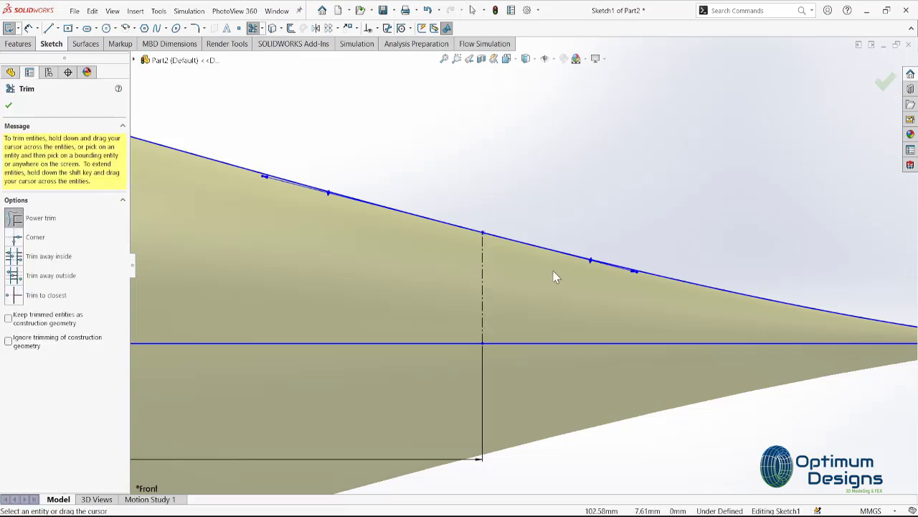
{"action": "scroll", "coordinate": [573, 269], "scroll_direction": "up", "scroll_amount": 3}
{"action": "left_click_drag", "start_coordinate": [559, 296], "coordinate": [562, 313]}
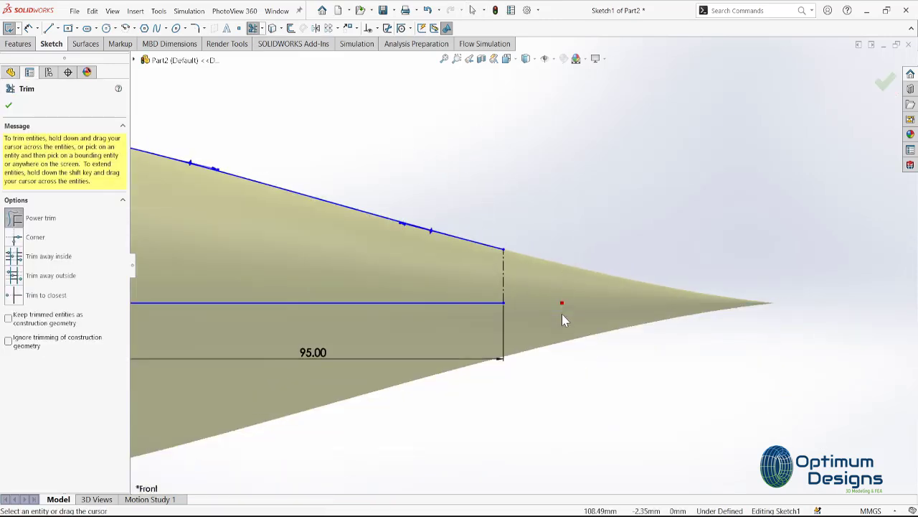
{"action": "key", "text": "Escape"}
{"action": "key", "text": "ctrl+z"}
{"action": "left_click", "coordinate": [48, 28]}
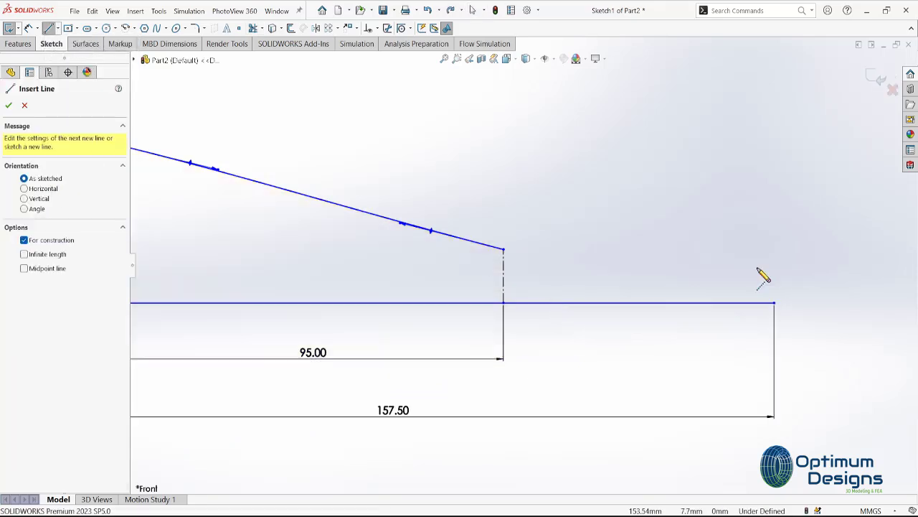
{"action": "left_click", "coordinate": [773, 302]}
{"action": "left_click", "coordinate": [774, 184]}
{"action": "key", "text": "Escape"}
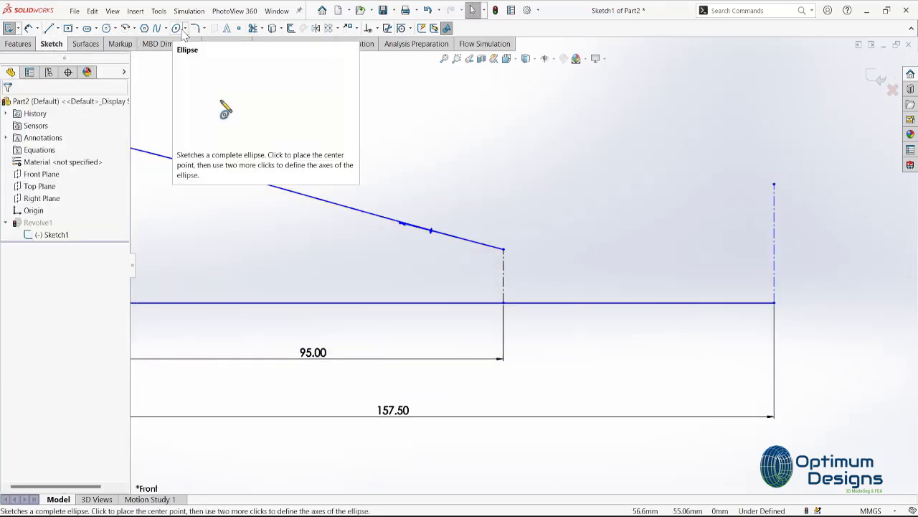
- Close the profile with a vertical line at the 95 mm point and exit the sketch
{"action": "left_click", "coordinate": [252, 28]}
{"action": "key", "text": "l"}
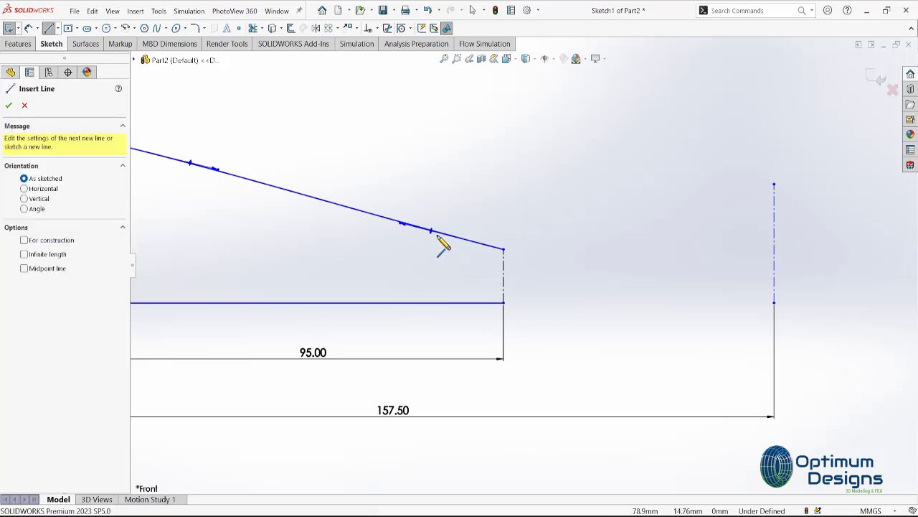
{"action": "left_click", "coordinate": [503, 249]}
{"action": "left_click", "coordinate": [503, 302]}
{"action": "left_click", "coordinate": [8, 106]}
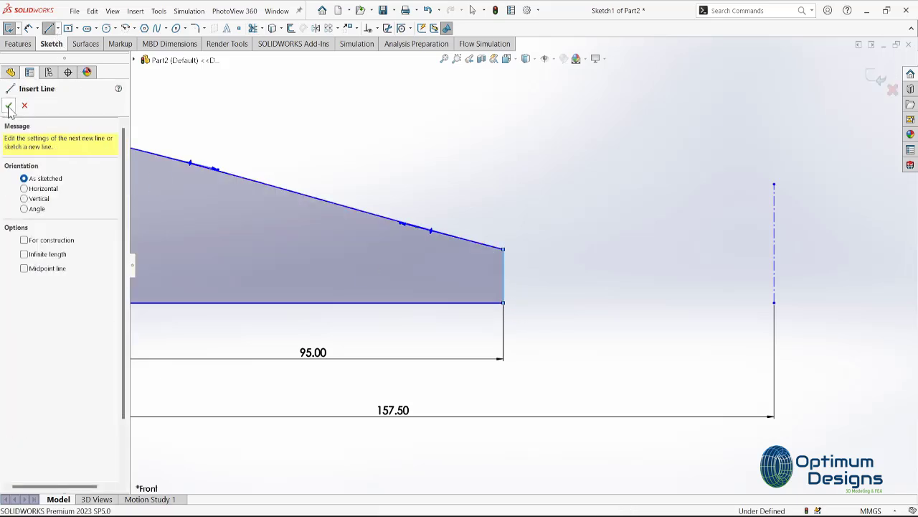
{"action": "left_click", "coordinate": [12, 107]}
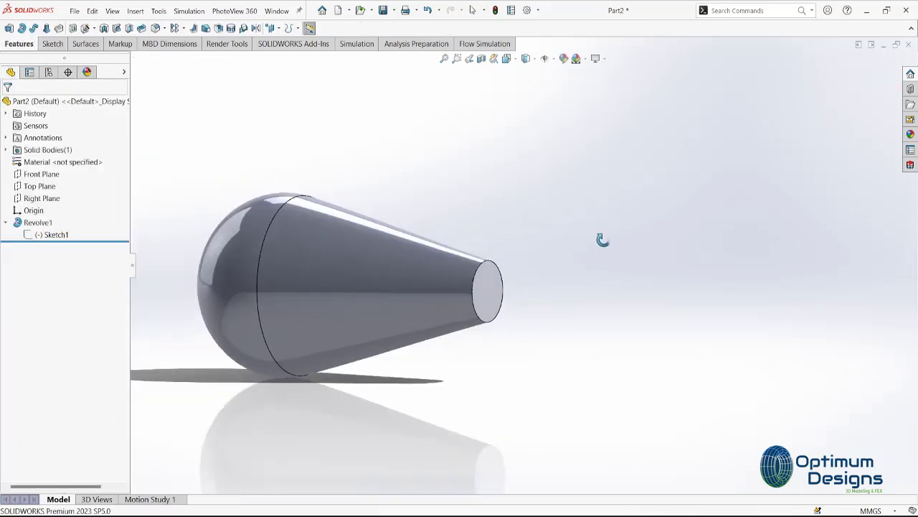
- Start a new Front Plane sketch with a line along the axis from the flat face to the tip
{"action": "right_click", "coordinate": [42, 174]}
{"action": "left_click", "coordinate": [82, 165]}
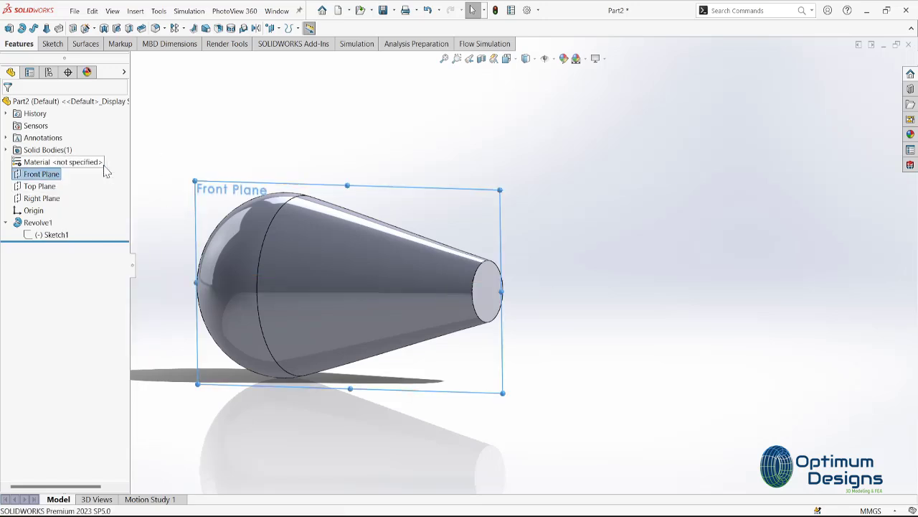
{"action": "right_click", "coordinate": [53, 237]}
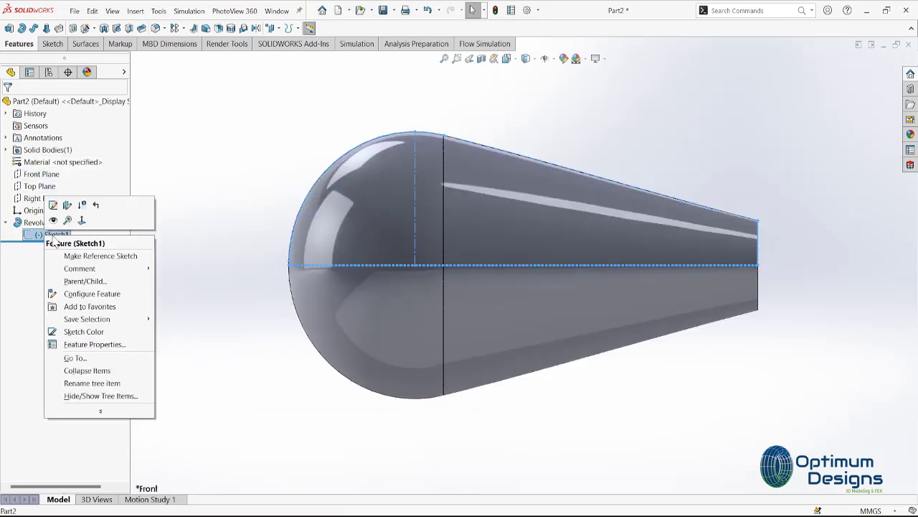
{"action": "scroll", "coordinate": [497, 265], "scroll_direction": "down", "scroll_amount": 5}
{"action": "scroll", "coordinate": [332, 223], "scroll_direction": "up", "scroll_amount": 3}
{"action": "left_click", "coordinate": [28, 175]}
{"action": "left_click", "coordinate": [72, 161]}
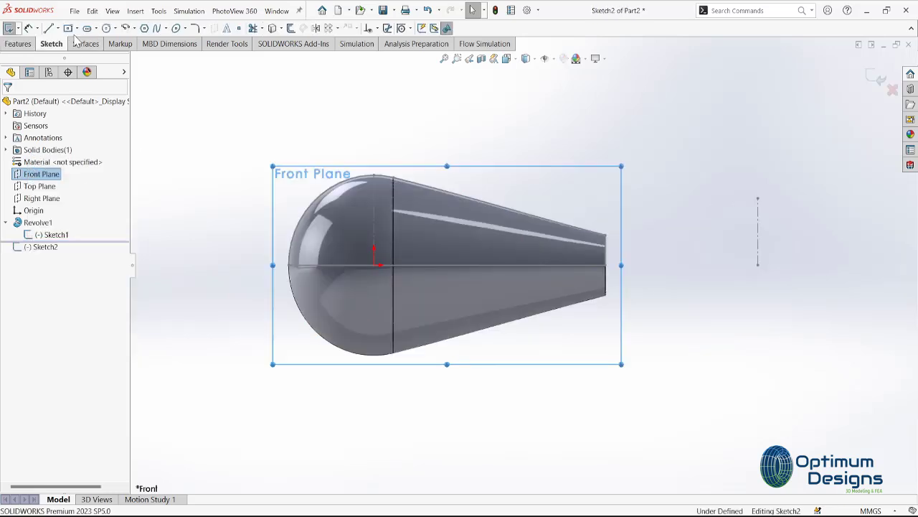
{"action": "left_click", "coordinate": [58, 28]}
{"action": "left_click", "coordinate": [61, 41]}
{"action": "left_click", "coordinate": [607, 265]}
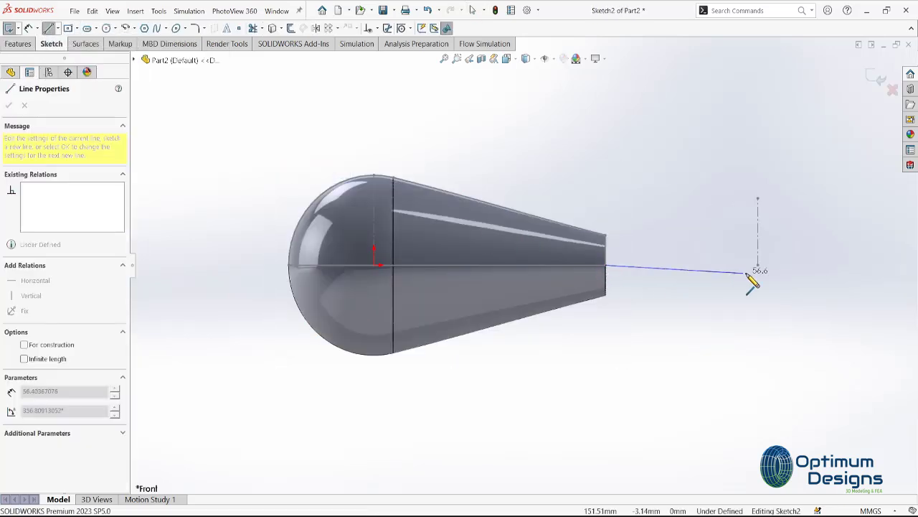
{"action": "double_click", "coordinate": [758, 265]}
{"action": "scroll", "coordinate": [746, 266], "scroll_direction": "up", "scroll_amount": 3}
{"action": "key", "text": "Escape"}
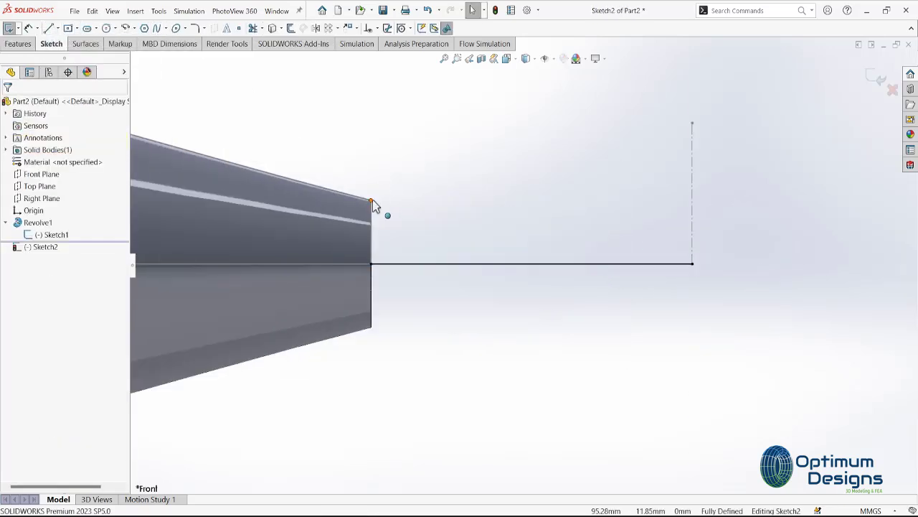
- Draw a spline from the body's top corner to the tip with Equal Curvature to the body edge
{"action": "left_click", "coordinate": [156, 28]}
{"action": "left_click", "coordinate": [371, 200]}
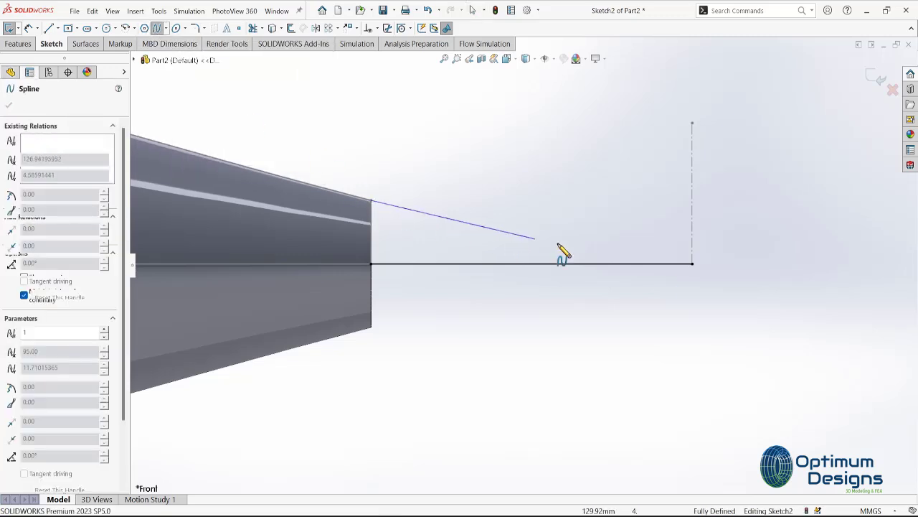
{"action": "right_click", "coordinate": [692, 264]}
{"action": "left_click", "coordinate": [714, 268]}
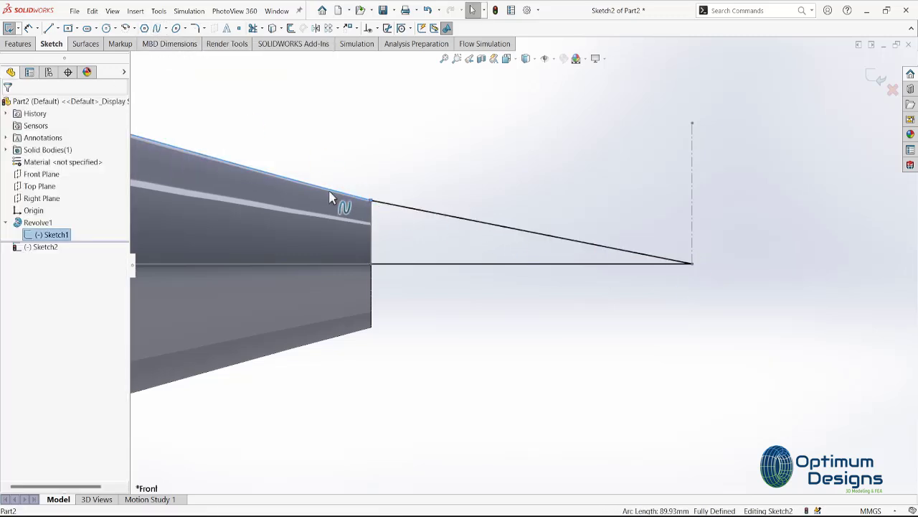
{"action": "left_click", "coordinate": [438, 219]}
{"action": "left_click", "coordinate": [342, 193]}
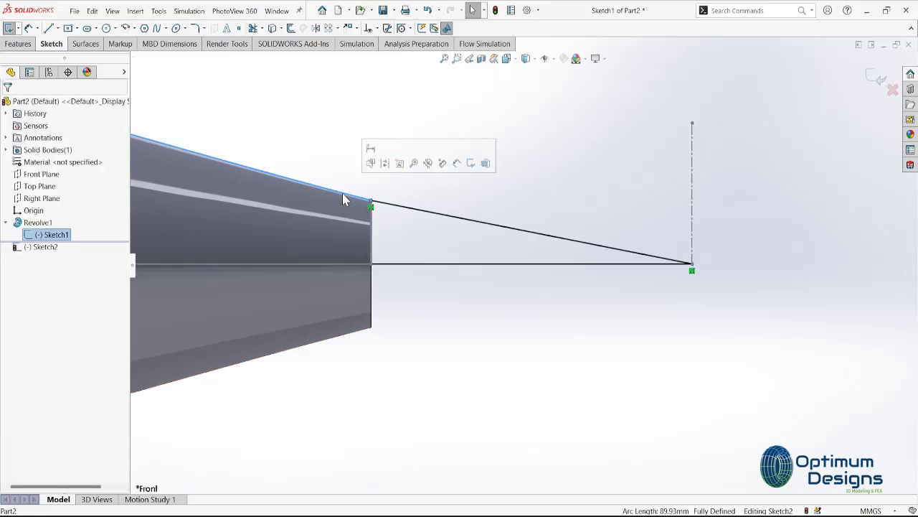
{"action": "left_click", "coordinate": [389, 209], "text": "ctrl"}
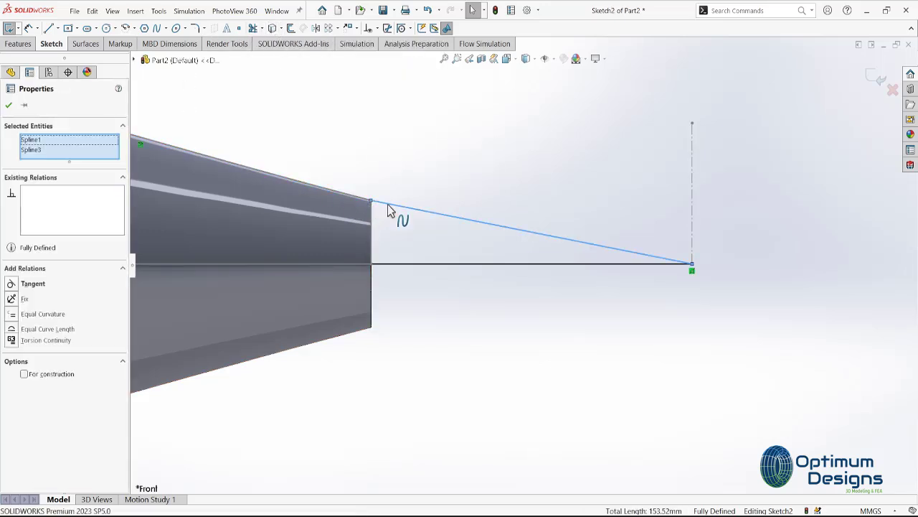
{"action": "left_click", "coordinate": [13, 314]}
{"action": "left_click", "coordinate": [593, 318]}
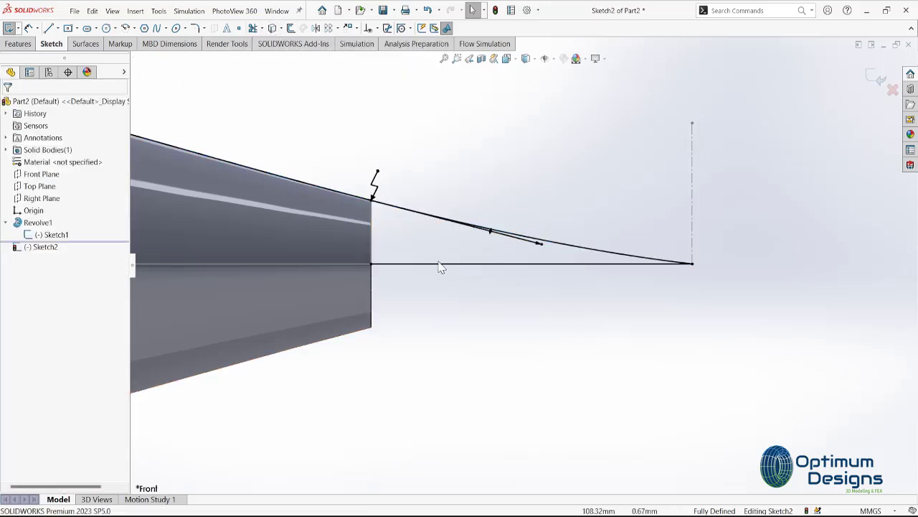
{"action": "left_click", "coordinate": [336, 191]}
{"action": "left_click", "coordinate": [450, 320]}
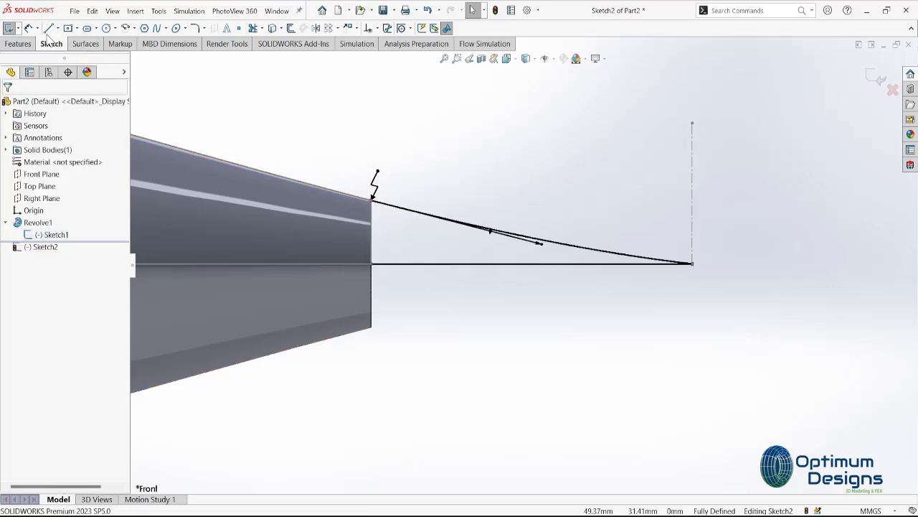
- Close the tip profile with a vertical line down to the axis, then start a Revolve
{"action": "left_click", "coordinate": [49, 29]}
{"action": "left_click", "coordinate": [371, 200]}
{"action": "left_click", "coordinate": [371, 264]}
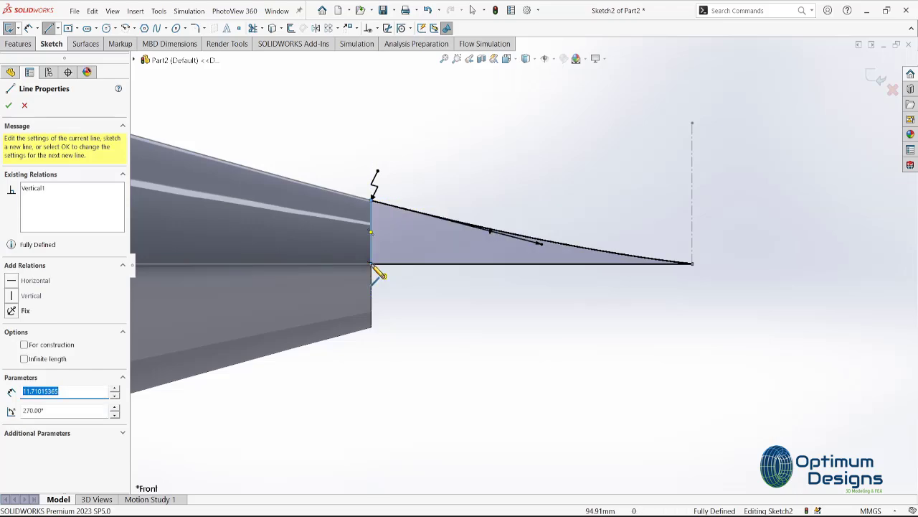
{"action": "left_click", "coordinate": [18, 43]}
{"action": "left_click", "coordinate": [21, 28]}
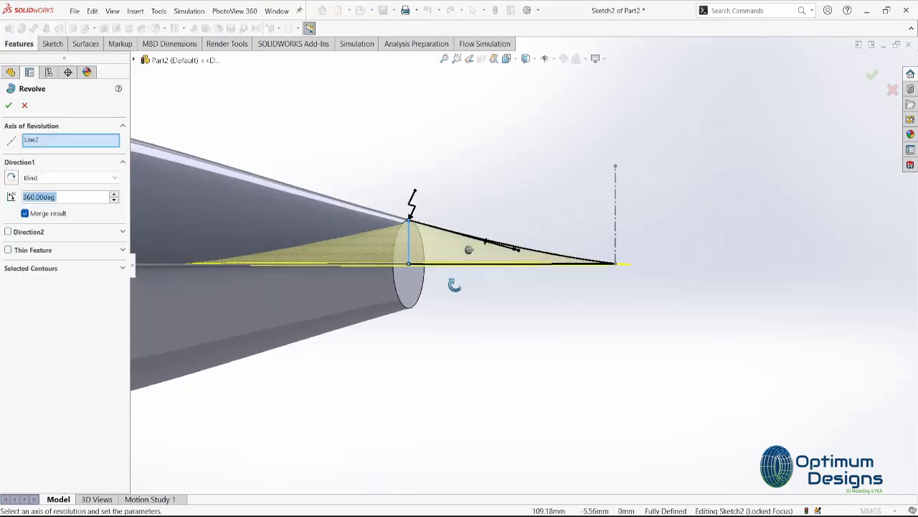
- Re-pick the horizontal line as the revolve axis and finish the pointed tip revolve
{"action": "key", "text": "Delete"}
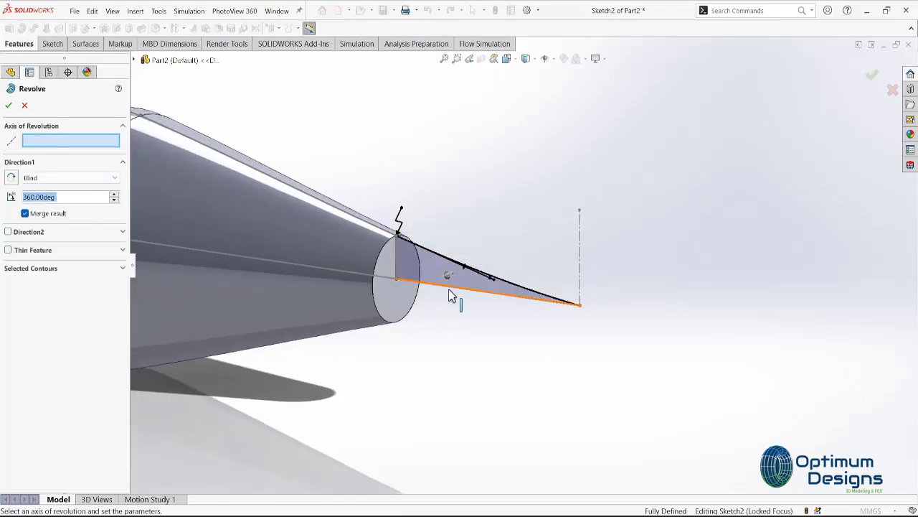
{"action": "left_click", "coordinate": [450, 289]}
{"action": "key", "text": "Return"}
- Roll back before Revolve2 and shell the body 2.5 mm thick, removing the flat end face
{"action": "left_click_drag", "start_coordinate": [70, 253], "coordinate": [70, 240]}
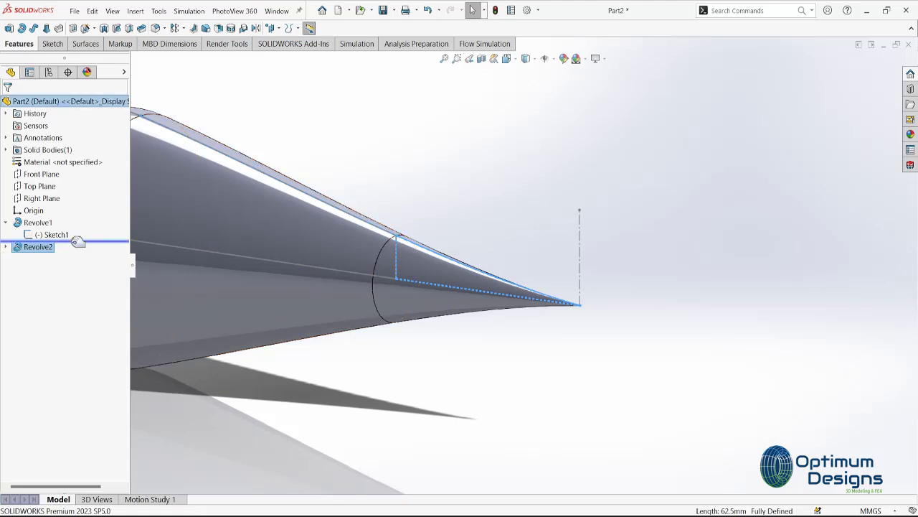
{"action": "left_click", "coordinate": [391, 284]}
{"action": "left_click", "coordinate": [218, 29]}
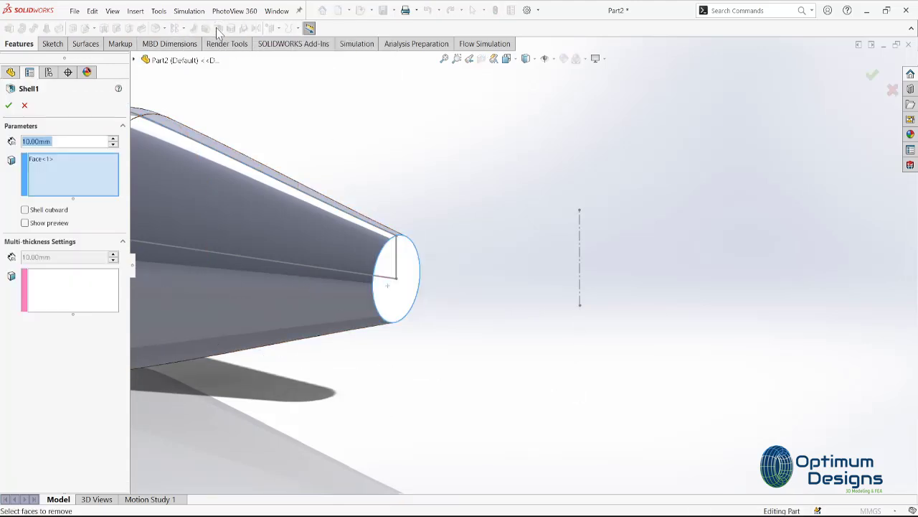
{"action": "type", "text": "2.5"}
{"action": "key", "text": "Tab"}
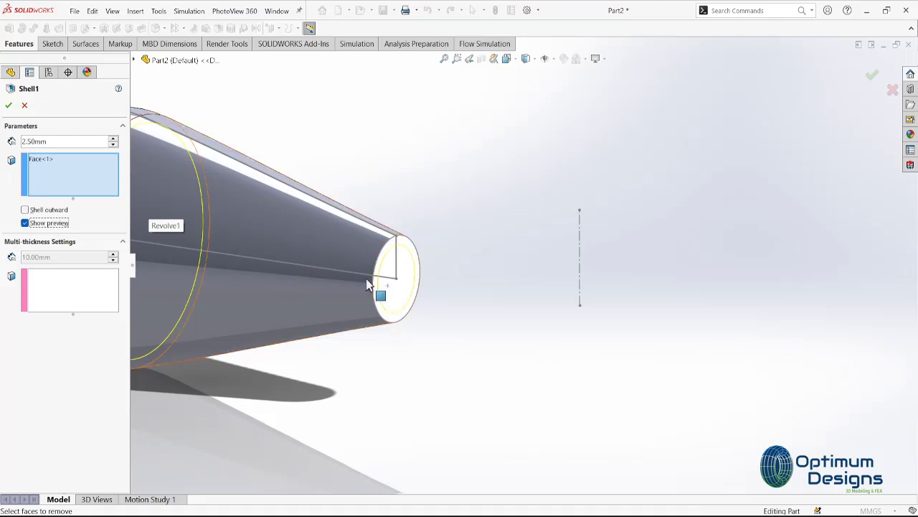
{"action": "key", "text": "f"}
{"action": "left_click", "coordinate": [8, 105]}
- Roll the history forward so Revolve2 rebuilds, and select its solid body
{"action": "left_click_drag", "start_coordinate": [96, 253], "coordinate": [93, 265]}
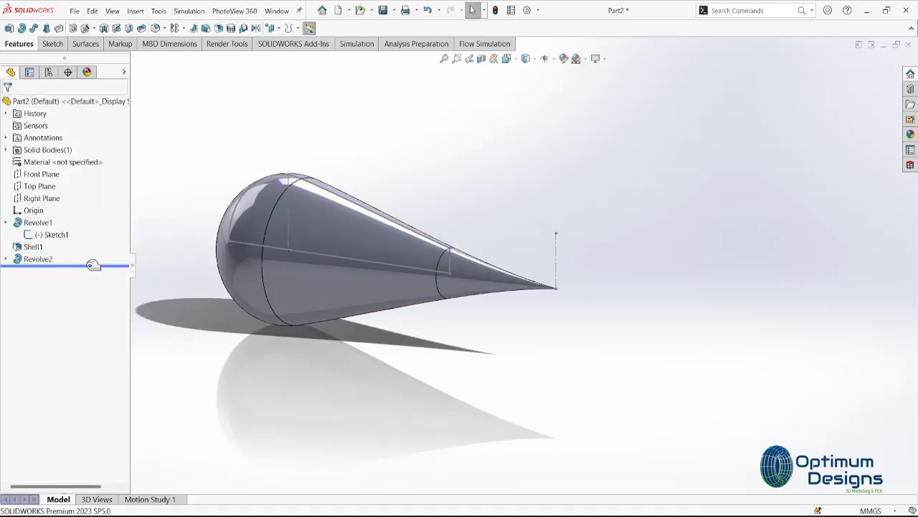
{"action": "left_click", "coordinate": [6, 149]}
{"action": "left_click", "coordinate": [49, 161]}
{"action": "left_click", "coordinate": [506, 79]}
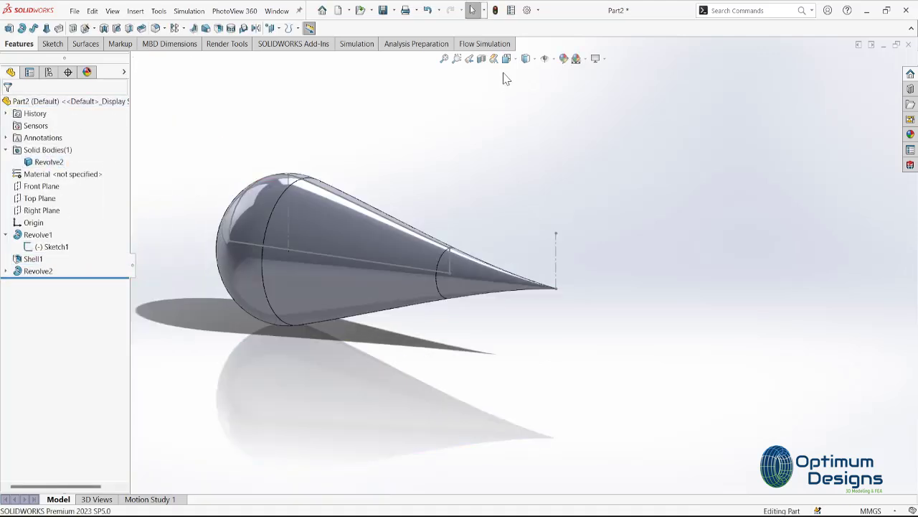
{"action": "left_click", "coordinate": [470, 58]}
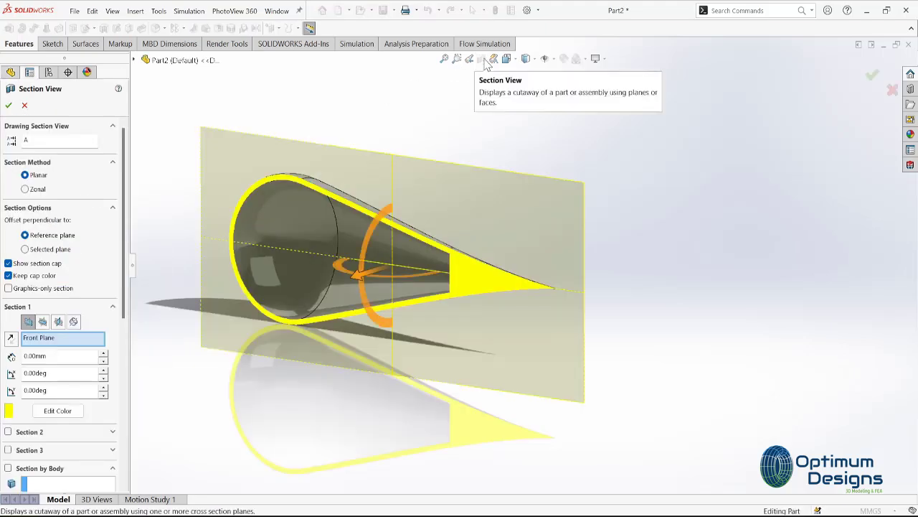
{"action": "key", "text": "Return"}
{"action": "middle_click_drag", "start_coordinate": [338, 229], "coordinate": [341, 294]}
{"action": "key", "text": "space"}
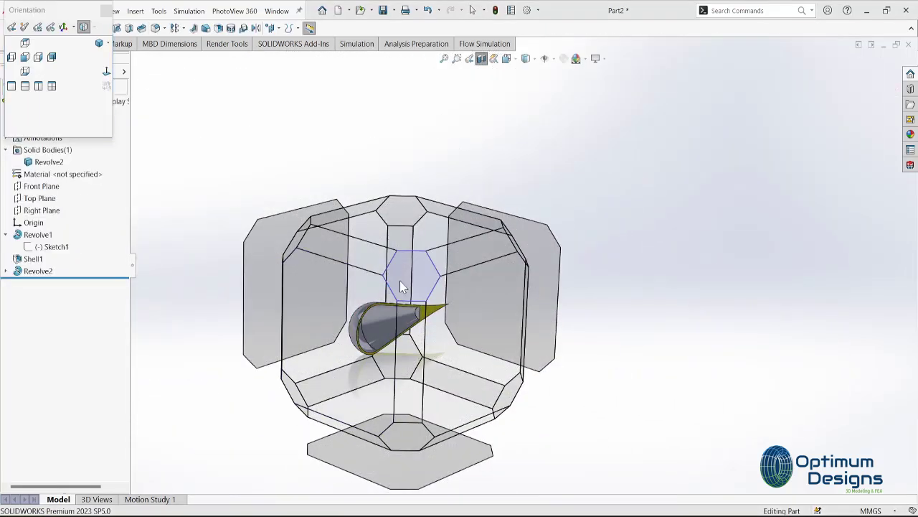
{"action": "left_click", "coordinate": [410, 174]}
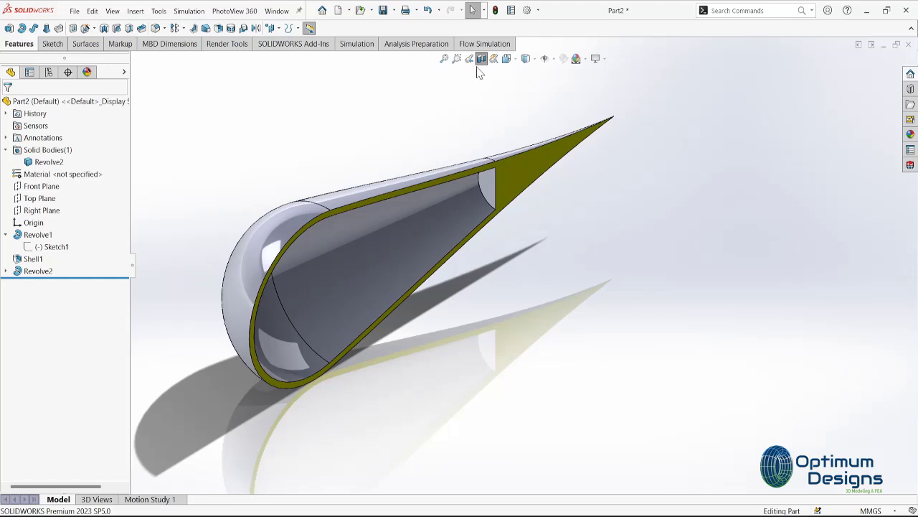
{"action": "left_click", "coordinate": [481, 59]}
- Sketch on the Right Plane, viewed face-on, with a vertical line from the origin to the rim top
{"action": "left_click", "coordinate": [41, 210]}
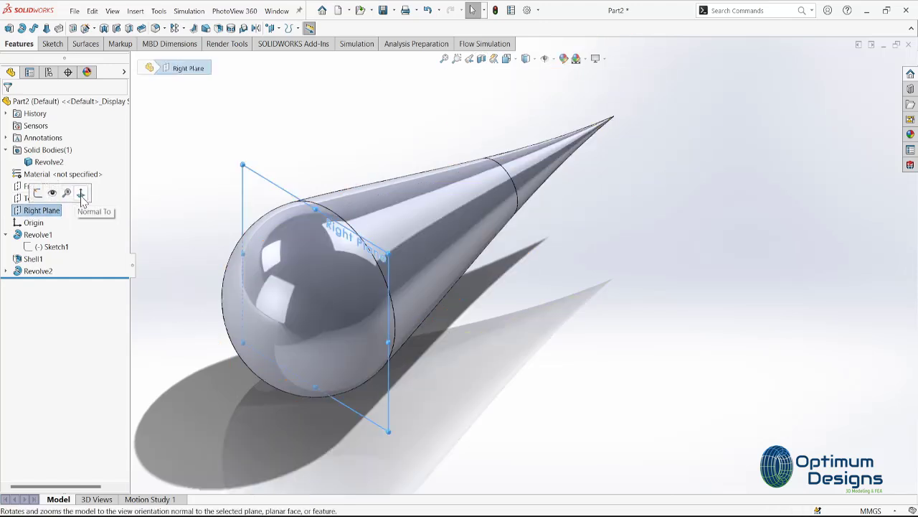
{"action": "left_click", "coordinate": [81, 193]}
{"action": "left_click", "coordinate": [38, 192]}
{"action": "left_click", "coordinate": [49, 28]}
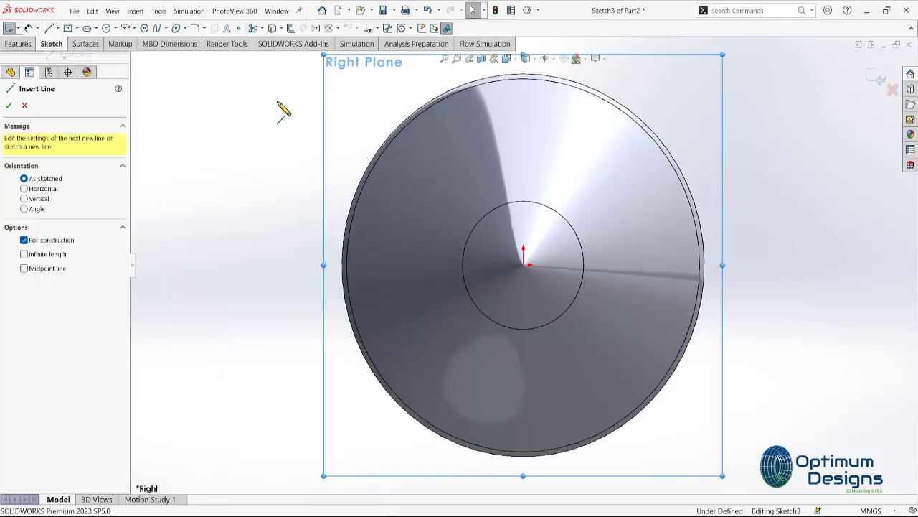
{"action": "left_click", "coordinate": [523, 265]}
{"action": "left_click", "coordinate": [524, 74]}
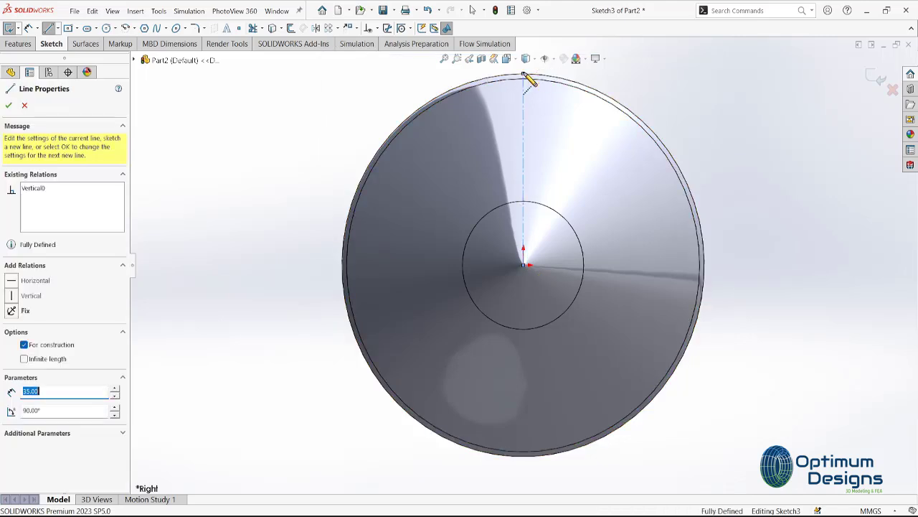
{"action": "key", "text": "Escape"}
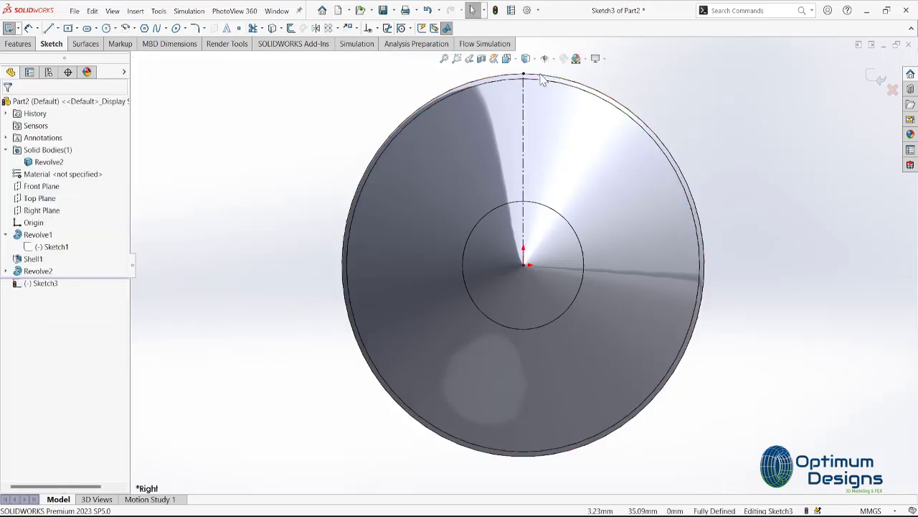
- Add a horizontal centerline to the left rim and a three-point circle near the top rim
{"action": "left_click", "coordinate": [58, 28]}
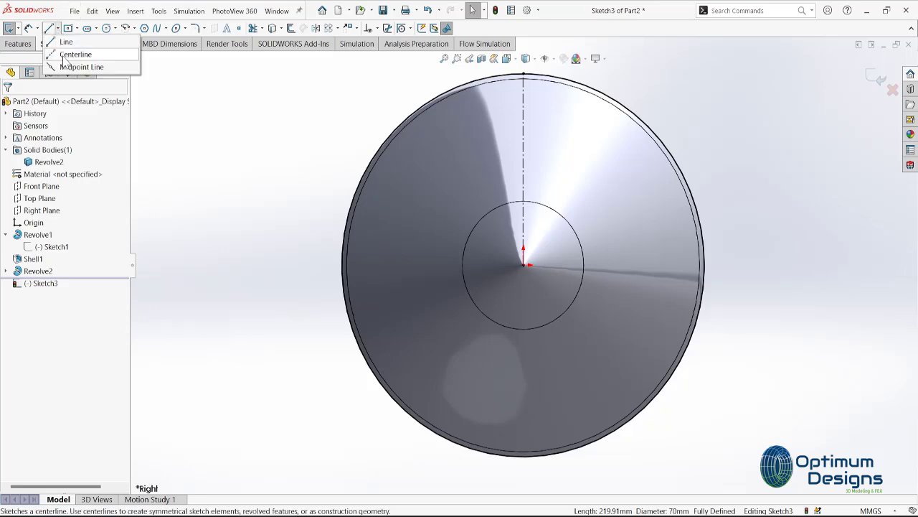
{"action": "left_click", "coordinate": [68, 53]}
{"action": "left_click", "coordinate": [342, 265]}
{"action": "key", "text": "Escape"}
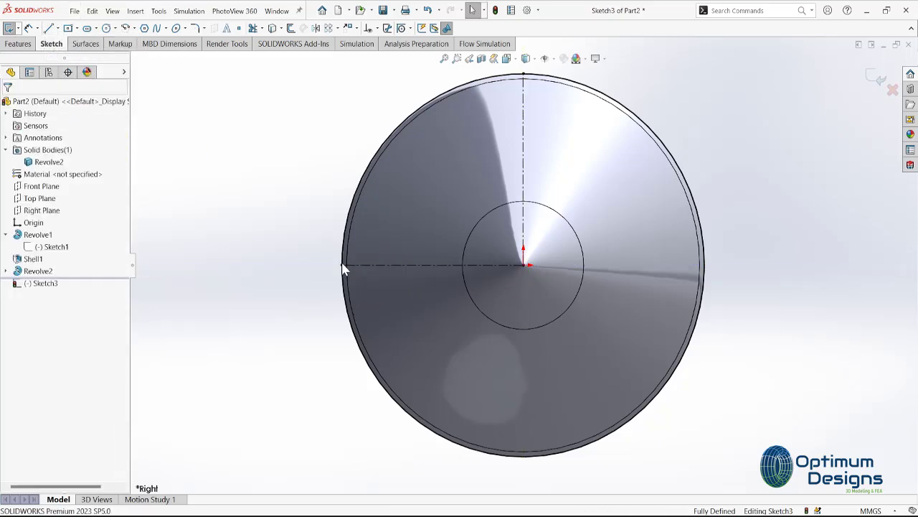
{"action": "left_click", "coordinate": [115, 28]}
{"action": "left_click", "coordinate": [117, 55]}
{"action": "scroll", "coordinate": [450, 92], "scroll_direction": "down", "scroll_amount": 3}
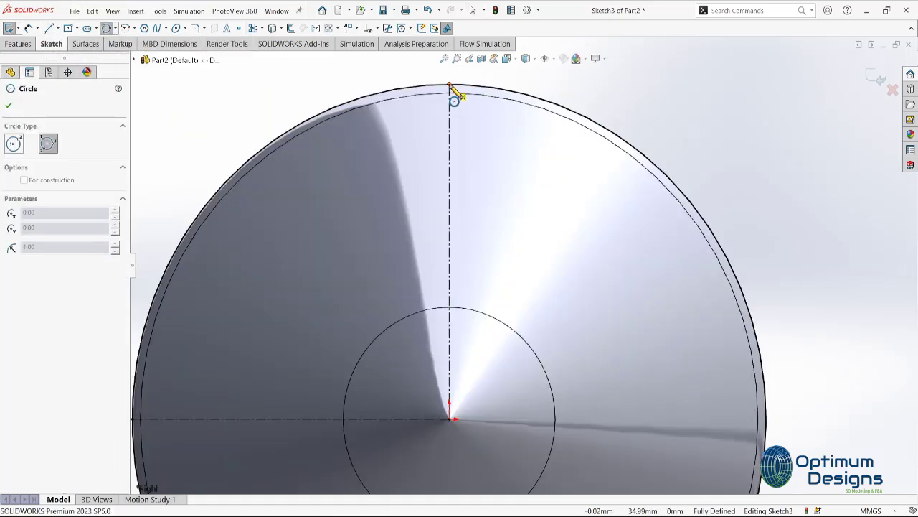
{"action": "left_click", "coordinate": [466, 156]}
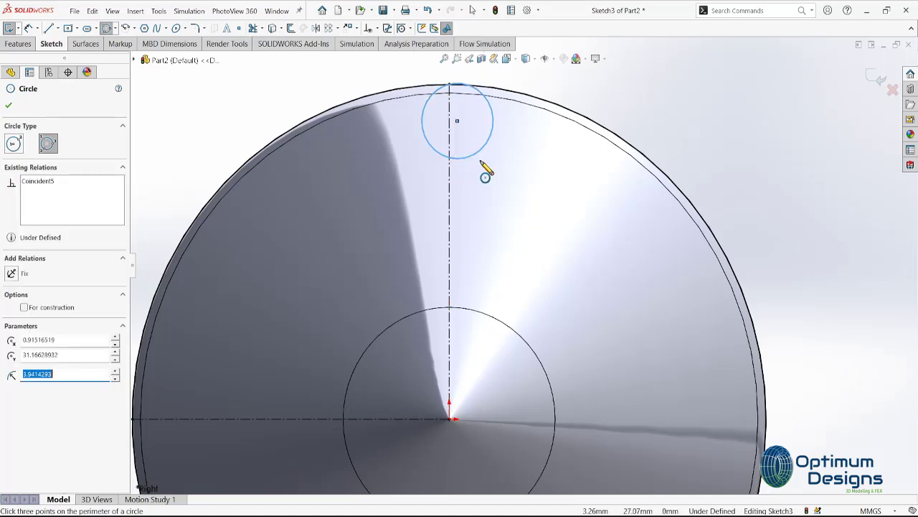
- Dimension the circle to Ø5 mm and make its centre coincident with the vertical centerline
{"action": "left_click", "coordinate": [9, 28]}
{"action": "left_click", "coordinate": [477, 151]}
{"action": "left_click", "coordinate": [475, 181]}
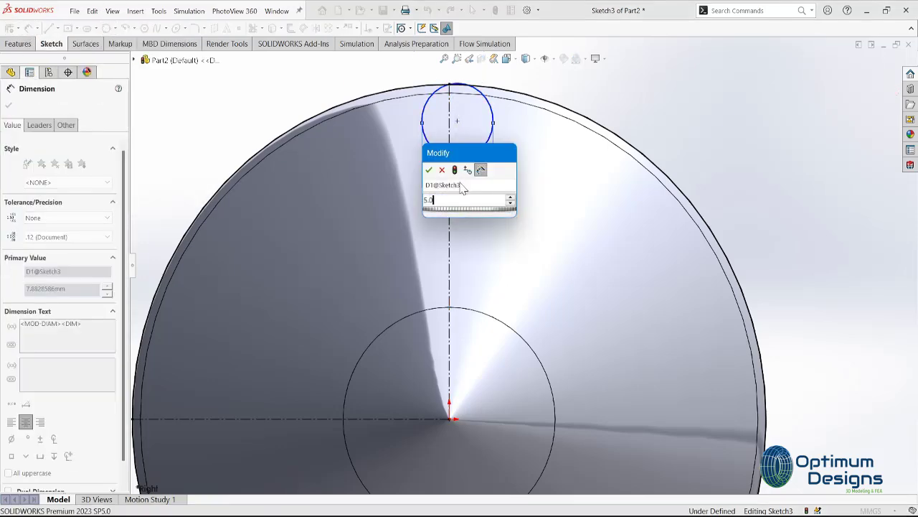
{"action": "type", "text": "5"}
{"action": "key", "text": "Return"}
{"action": "scroll", "coordinate": [467, 140], "scroll_direction": "down", "scroll_amount": 3}
{"action": "left_click", "coordinate": [465, 149], "text": "ctrl"}
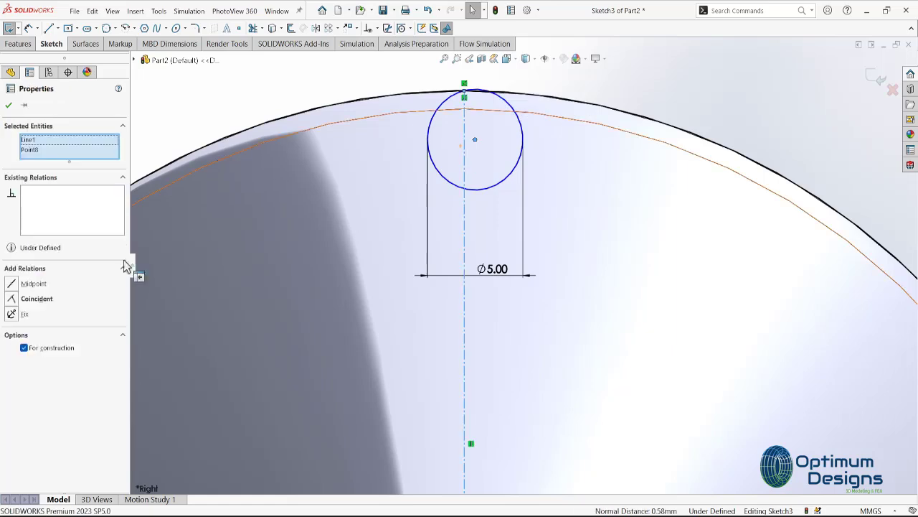
{"action": "left_click", "coordinate": [32, 298]}
{"action": "scroll", "coordinate": [453, 252], "scroll_direction": "up", "scroll_amount": 5}
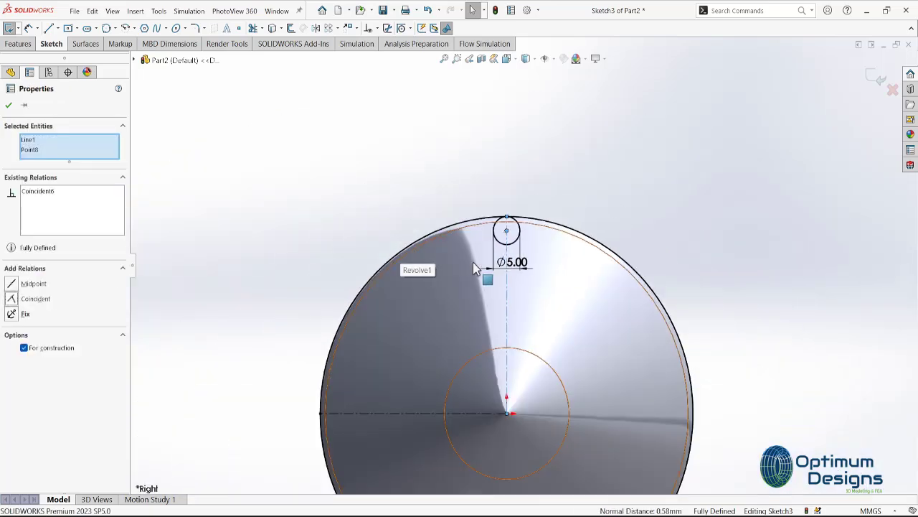
- Linearly pattern the Ø5 circle downward as three copies 10 mm apart, then start a circular pattern
{"action": "left_click", "coordinate": [335, 28]}
{"action": "left_click", "coordinate": [362, 59]}
{"action": "left_click", "coordinate": [33, 418]}
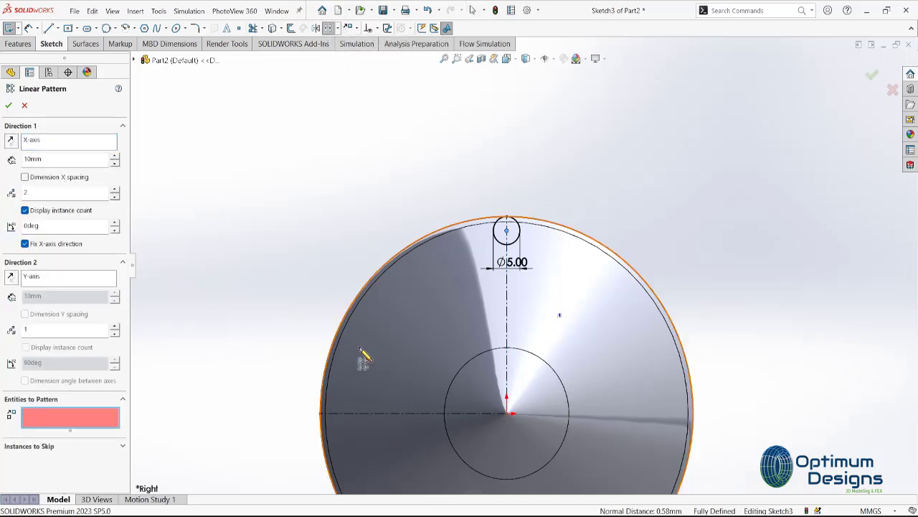
{"action": "left_click", "coordinate": [514, 242]}
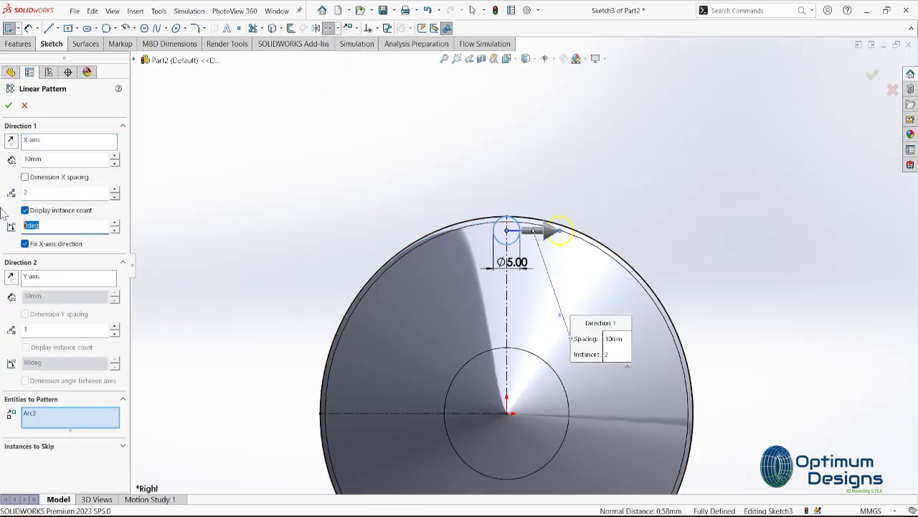
{"action": "type", "text": "90"}
{"action": "key", "text": "Tab"}
{"action": "left_click", "coordinate": [11, 141]}
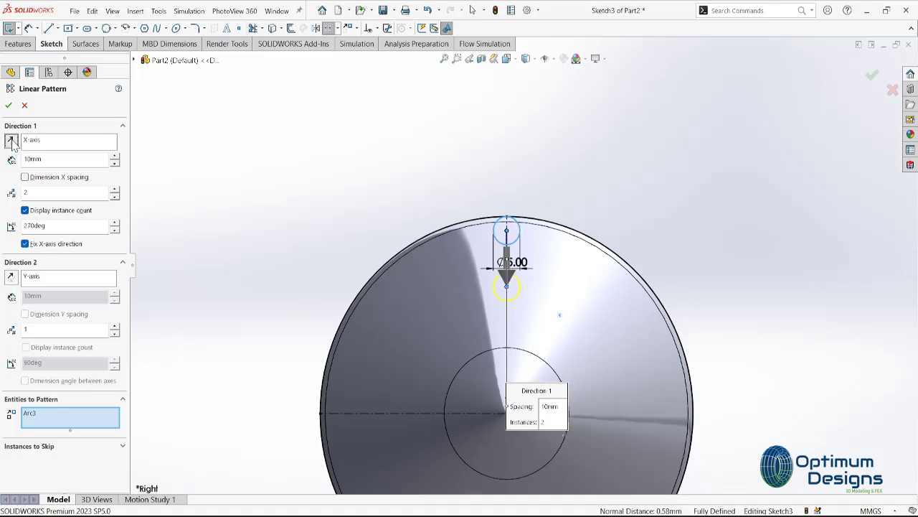
{"action": "key", "text": "Tab"}
{"action": "type", "text": "4"}
{"action": "scroll", "coordinate": [223, 276], "scroll_direction": "up", "scroll_amount": 3}
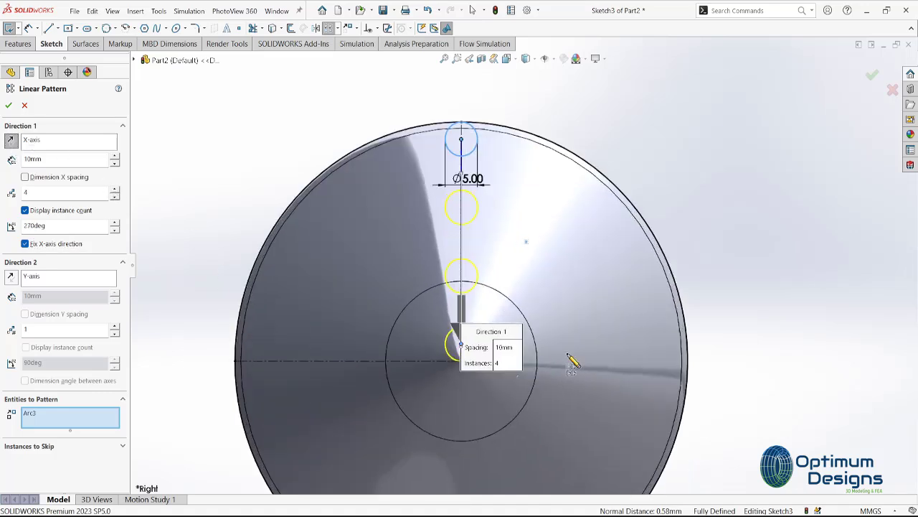
{"action": "left_click", "coordinate": [114, 197]}
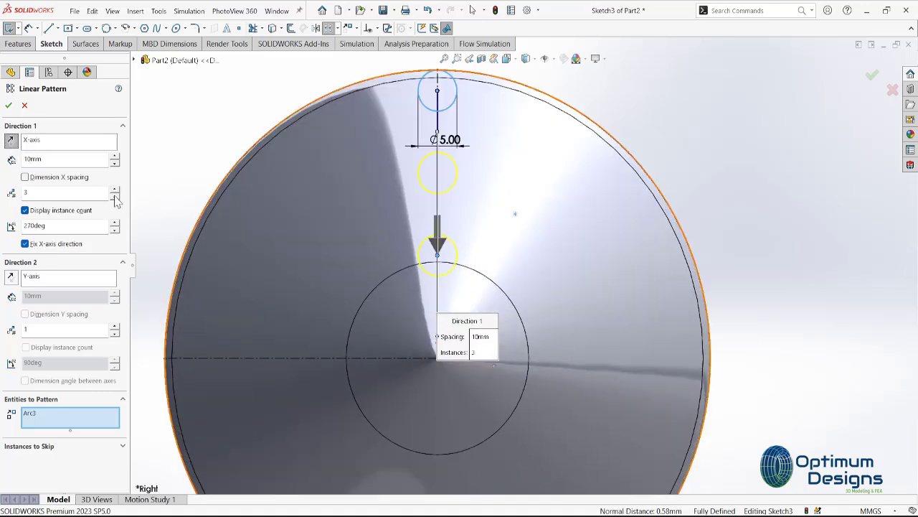
{"action": "left_click", "coordinate": [9, 107]}
{"action": "left_click", "coordinate": [335, 28]}
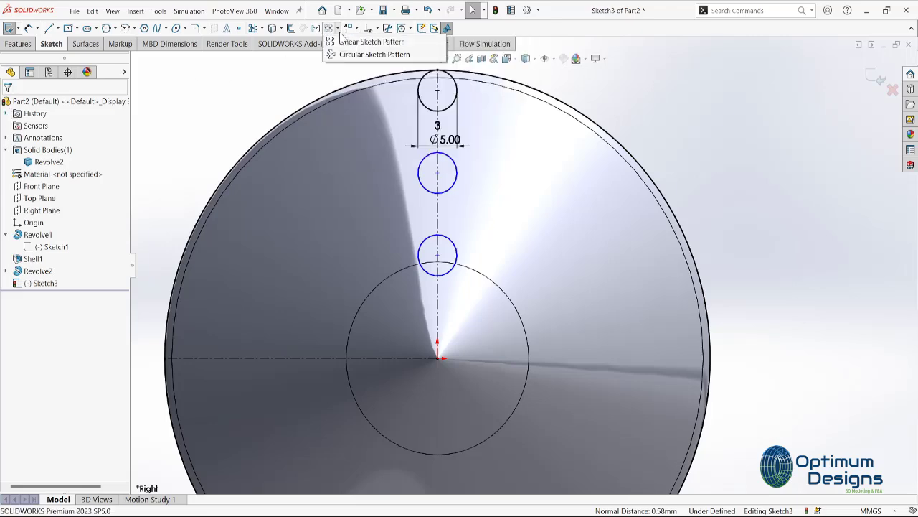
{"action": "left_click", "coordinate": [356, 55]}
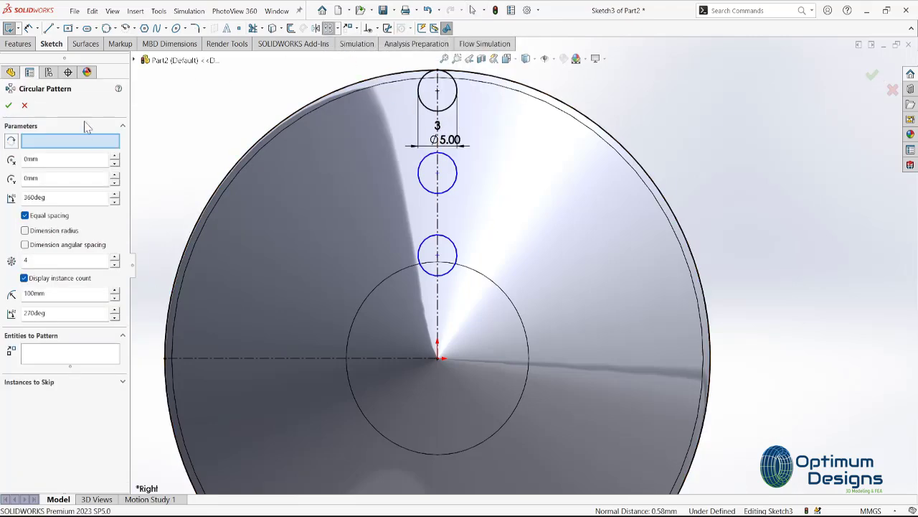
{"action": "left_click", "coordinate": [30, 359]}
{"action": "key", "text": "Delete"}
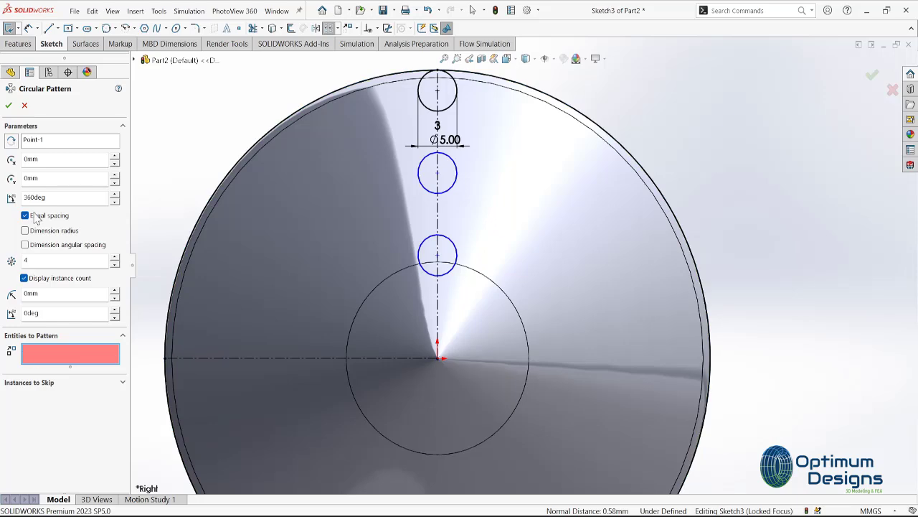
{"action": "left_click", "coordinate": [451, 105]}
{"action": "left_click", "coordinate": [454, 174]}
{"action": "left_click", "coordinate": [446, 244]}
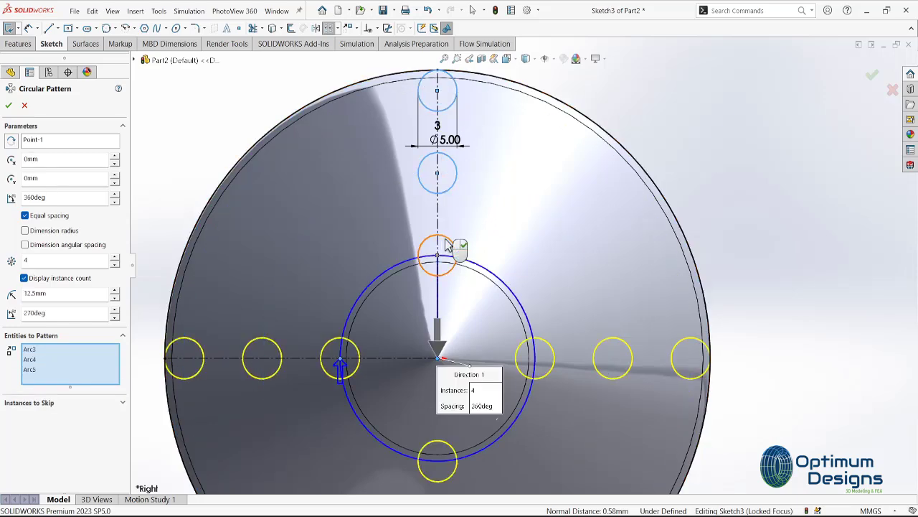
{"action": "scroll", "coordinate": [118, 264], "scroll_direction": "up", "scroll_amount": 2}
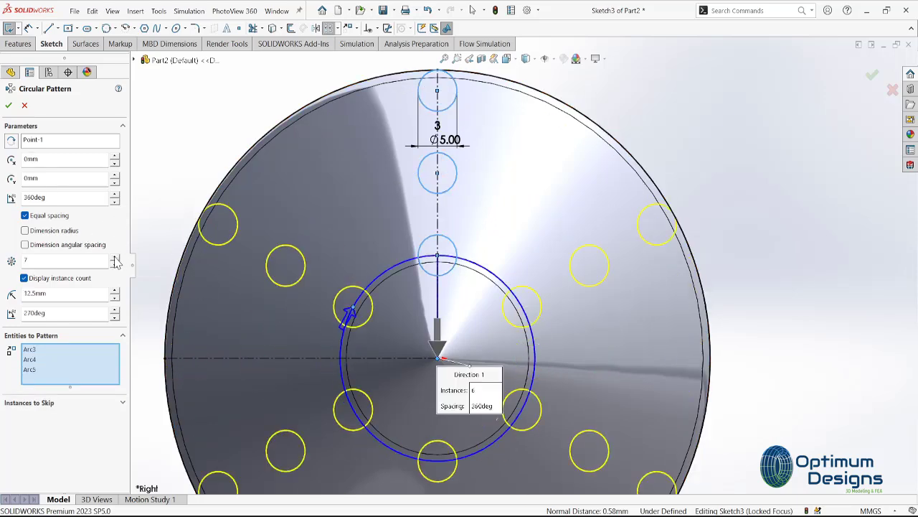
{"action": "scroll", "coordinate": [119, 264], "scroll_direction": "up", "scroll_amount": 2}
{"action": "scroll", "coordinate": [118, 264], "scroll_direction": "up", "scroll_amount": 2}
{"action": "left_click_drag", "start_coordinate": [48, 197], "coordinate": [3, 204]}
{"action": "key", "text": "Tab"}
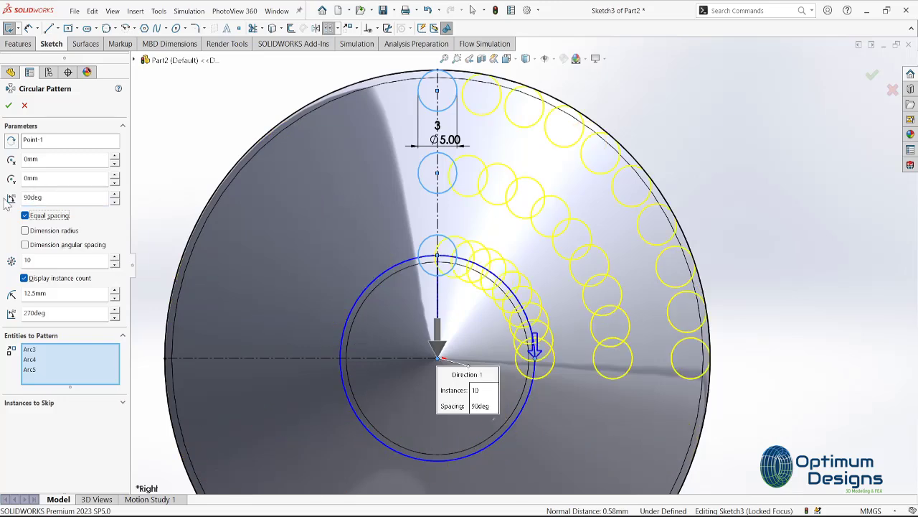
{"action": "left_click", "coordinate": [11, 140]}
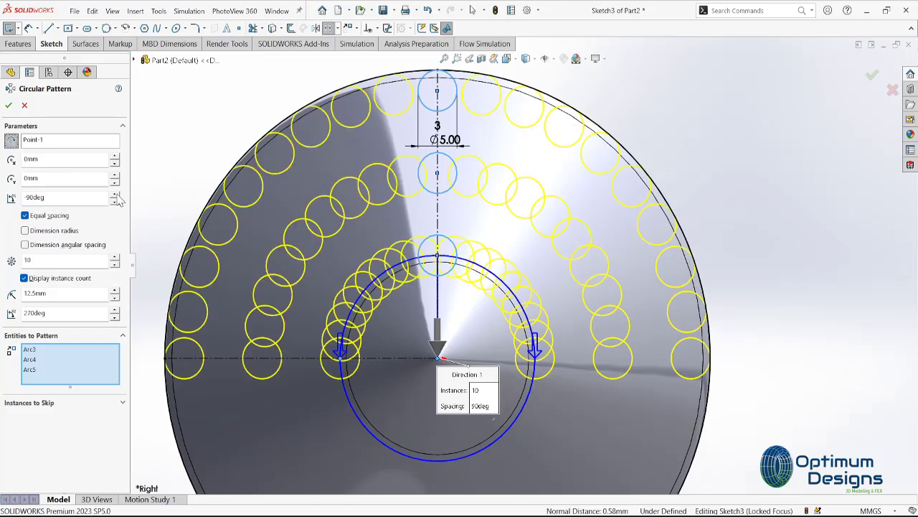
{"action": "scroll", "coordinate": [109, 263], "scroll_direction": "down", "scroll_amount": 2}
{"action": "scroll", "coordinate": [109, 262], "scroll_direction": "down", "scroll_amount": 2}
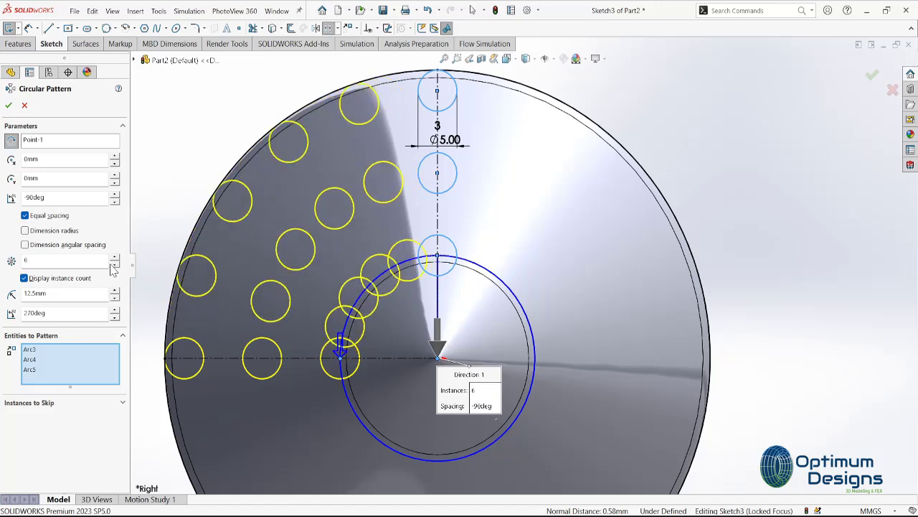
{"action": "scroll", "coordinate": [108, 264], "scroll_direction": "down", "scroll_amount": 1}
{"action": "left_click", "coordinate": [114, 265]}
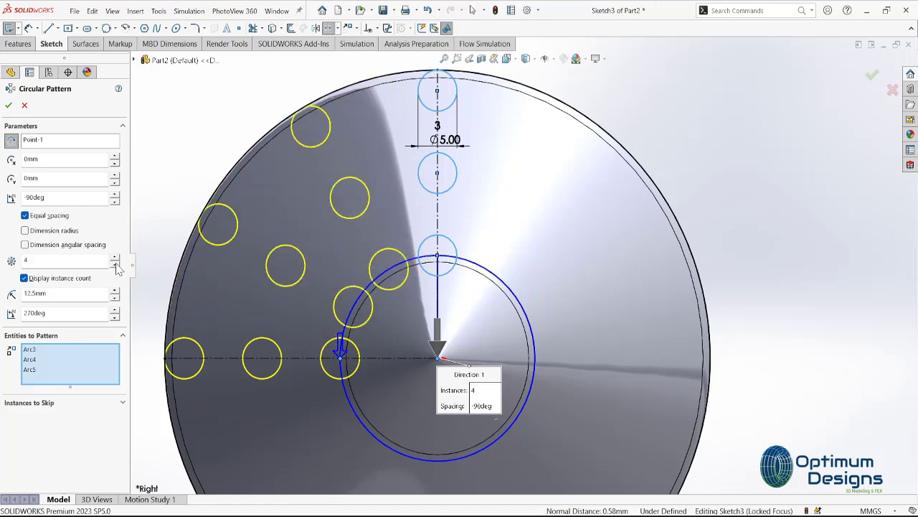
{"action": "scroll", "coordinate": [118, 262], "scroll_direction": "up", "scroll_amount": 1}
{"action": "left_click", "coordinate": [54, 403]}
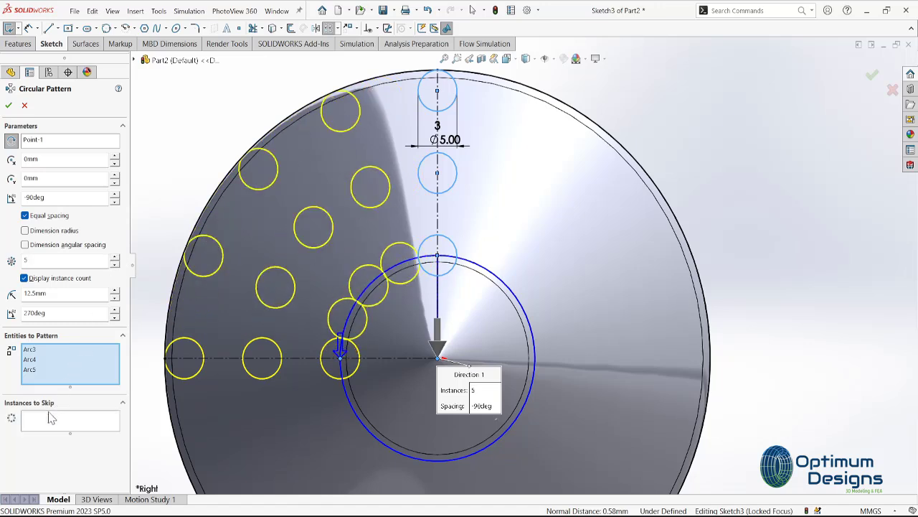
{"action": "left_click", "coordinate": [347, 319]}
{"action": "left_click", "coordinate": [369, 286]}
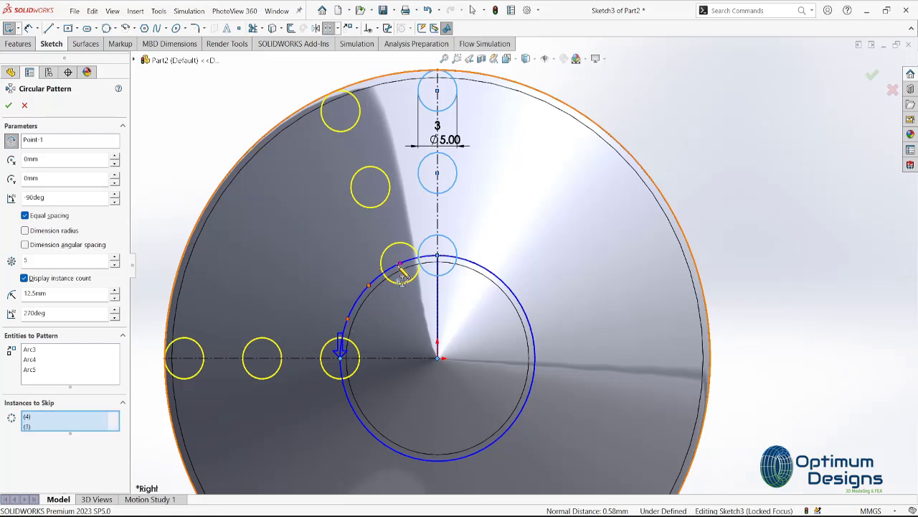
{"action": "left_click", "coordinate": [401, 265]}
{"action": "left_click", "coordinate": [25, 106]}
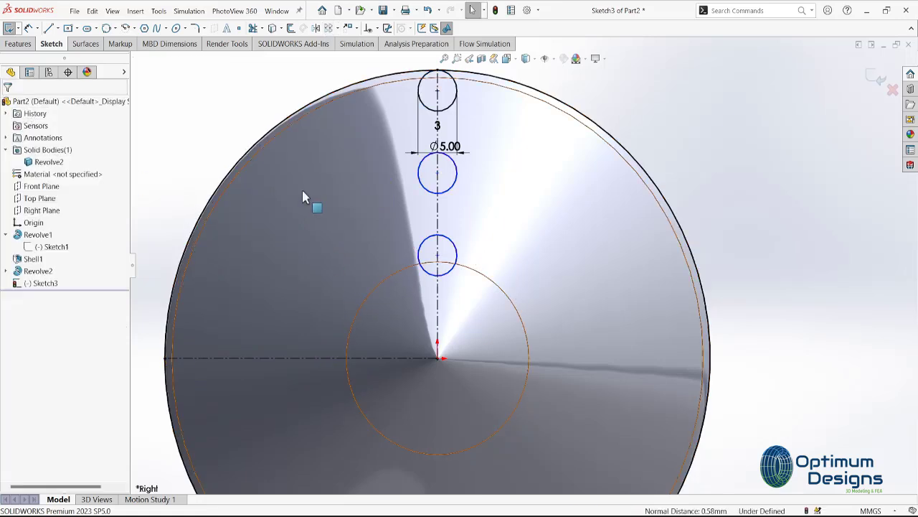
{"action": "left_click", "coordinate": [335, 28]}
- Circularly pattern the two outer circles as 4 instances across 90°
{"action": "left_click", "coordinate": [346, 54]}
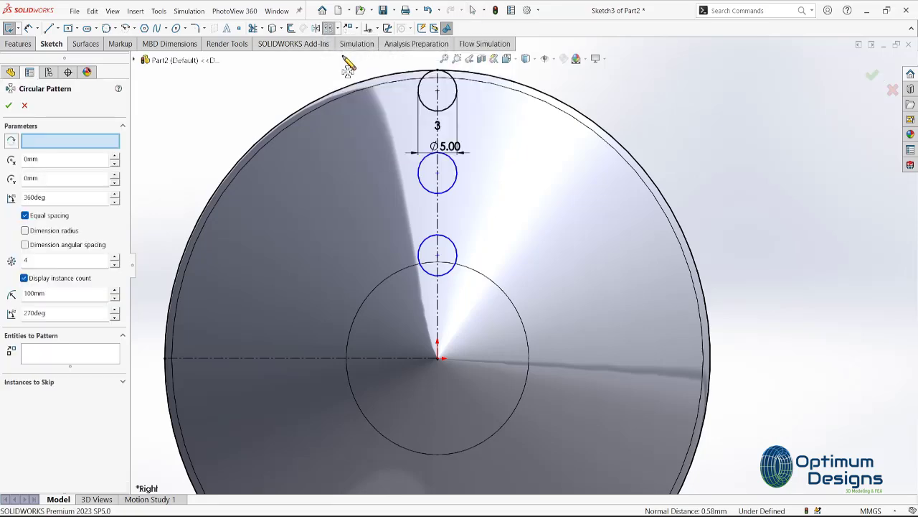
{"action": "left_click", "coordinate": [439, 93]}
{"action": "left_click", "coordinate": [438, 173]}
{"action": "left_click", "coordinate": [43, 196]}
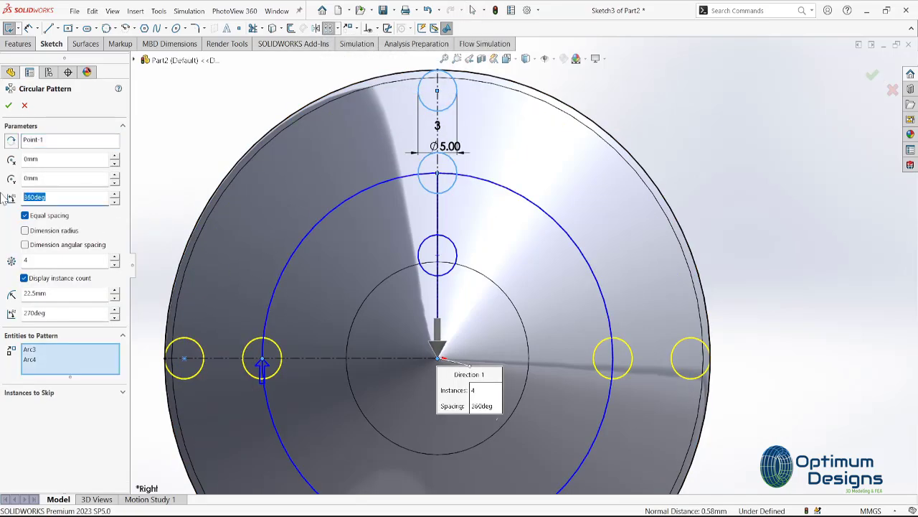
{"action": "type", "text": "90"}
{"action": "key", "text": "Tab"}
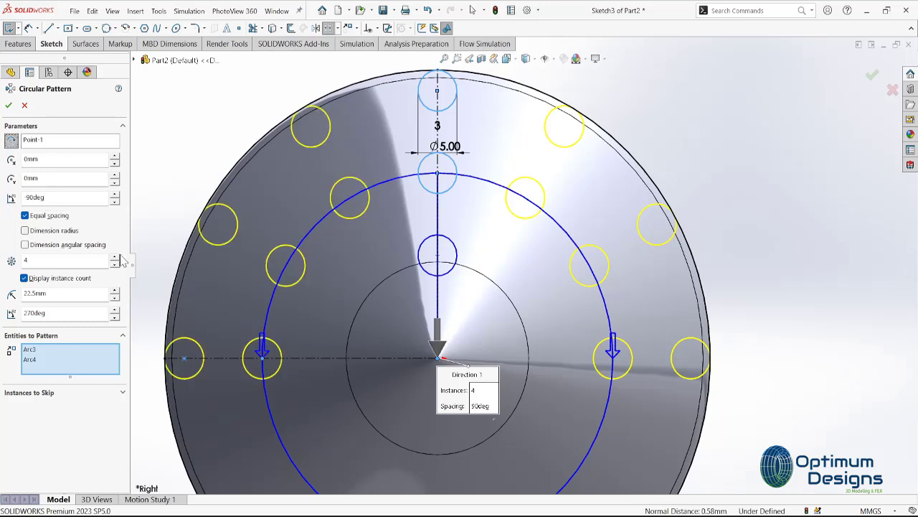
{"action": "left_click", "coordinate": [115, 258]}
{"action": "left_click", "coordinate": [115, 263]}
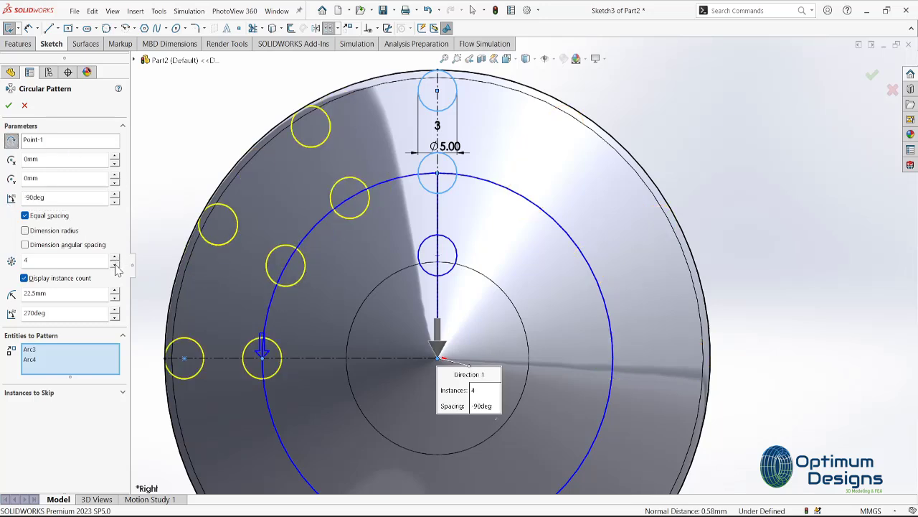
{"action": "left_click", "coordinate": [9, 105]}
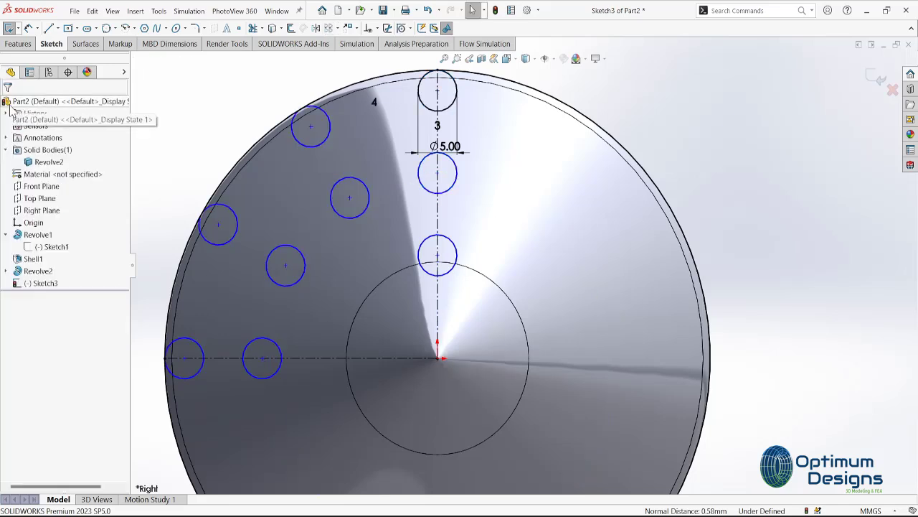
- Circularly pattern the inner circle as 4 instances across 90°
{"action": "left_click", "coordinate": [328, 28]}
{"action": "left_click", "coordinate": [433, 251]}
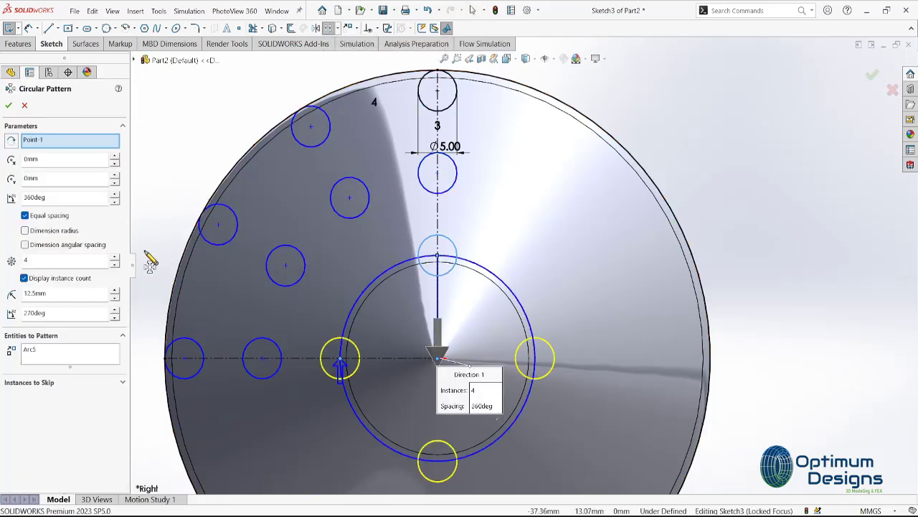
{"action": "key", "text": "Tab"}
{"action": "type", "text": "-90"}
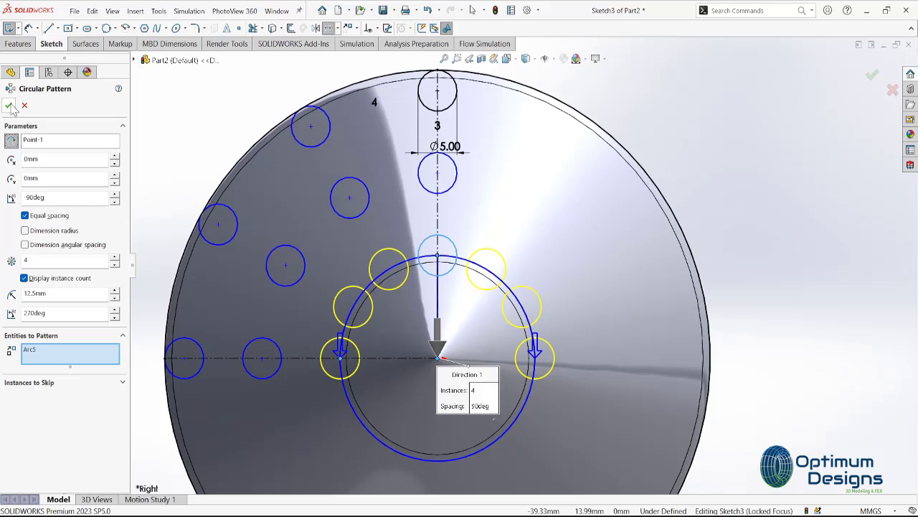
{"action": "left_click", "coordinate": [9, 105]}
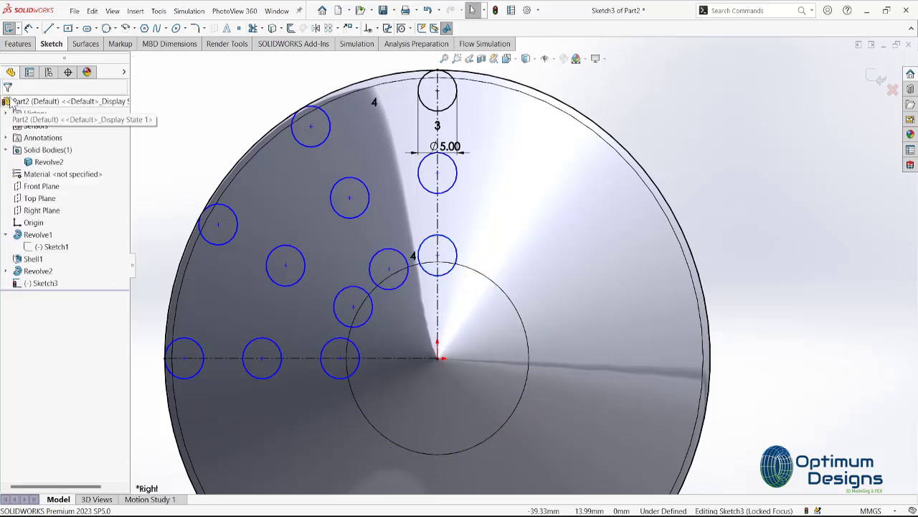
- Trim the circles sitting on the centerlines down to half-arcs
{"action": "left_click", "coordinate": [252, 28]}
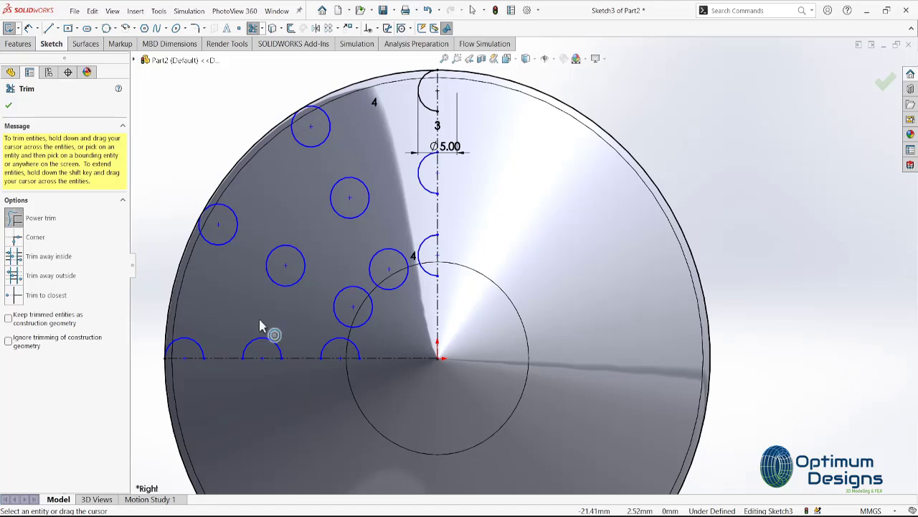
{"action": "key", "text": "Escape"}
{"action": "left_click", "coordinate": [463, 108]}
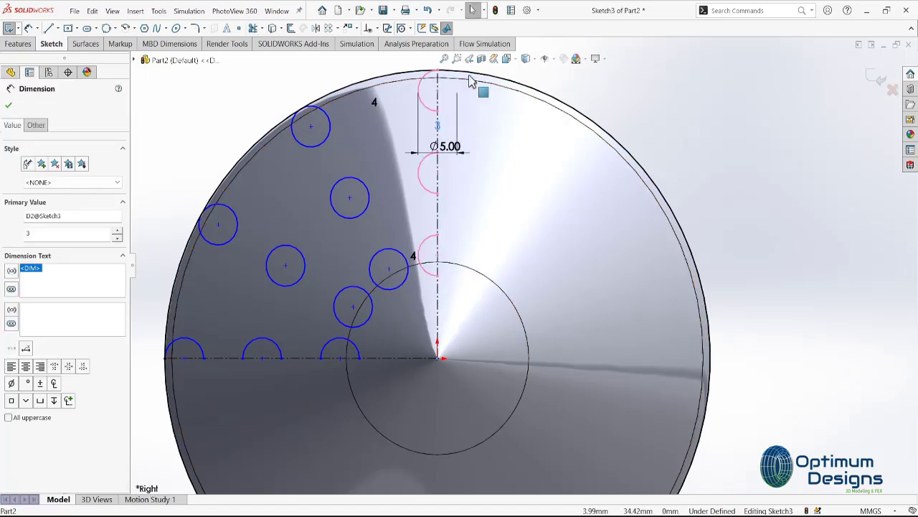
- Mirror the three vertical half-arcs about the vertical centerline into full circles
{"action": "left_click", "coordinate": [316, 28]}
{"action": "left_click", "coordinate": [429, 248]}
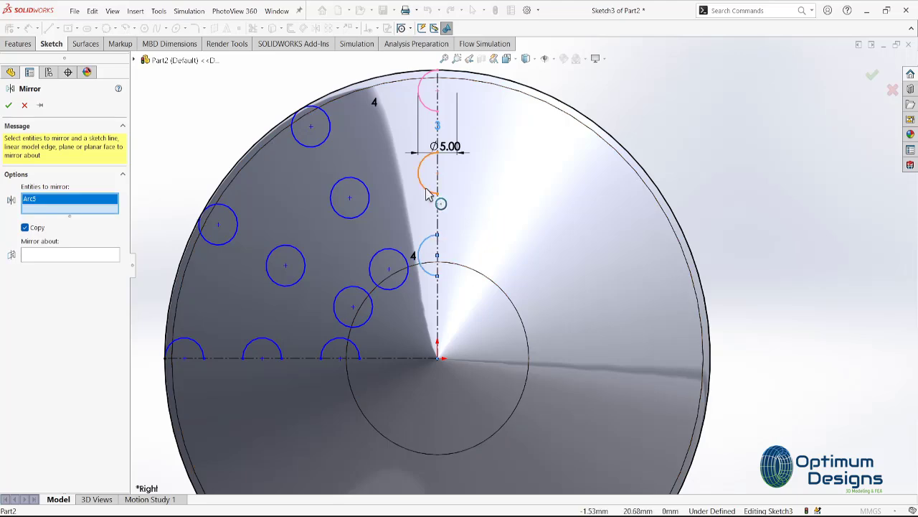
{"action": "left_click", "coordinate": [429, 179]}
{"action": "left_click", "coordinate": [429, 97]}
{"action": "left_click", "coordinate": [70, 275]}
{"action": "left_click", "coordinate": [436, 219]}
{"action": "key", "text": "Return"}
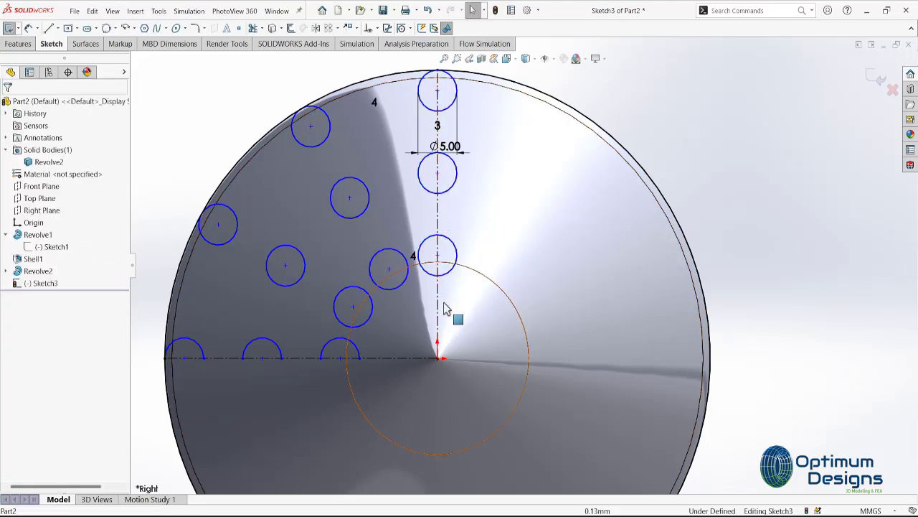
- Mirror the three bottom half-arcs about the horizontal centerline into full circles
{"action": "left_click", "coordinate": [316, 28]}
{"action": "left_click", "coordinate": [327, 343]}
{"action": "left_click", "coordinate": [251, 342]}
{"action": "left_click", "coordinate": [176, 341]}
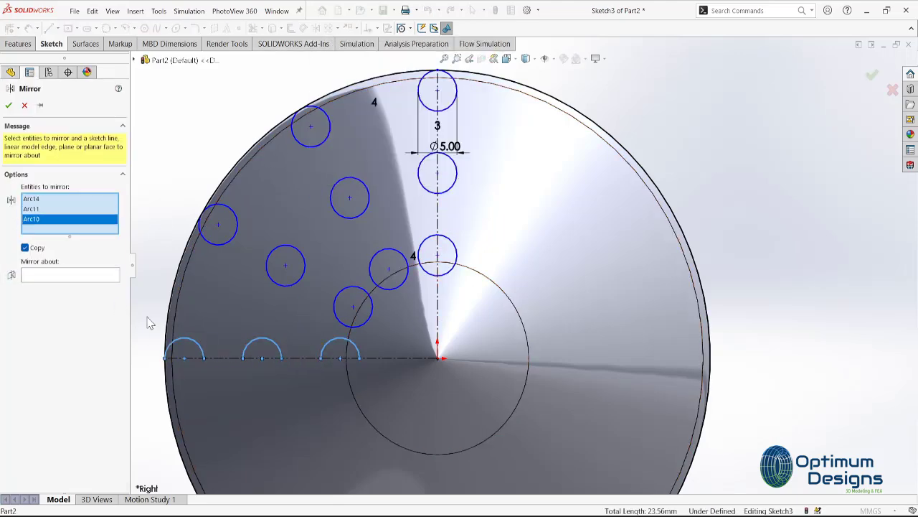
{"action": "left_click", "coordinate": [71, 275]}
{"action": "left_click", "coordinate": [373, 357]}
{"action": "key", "text": "Return"}
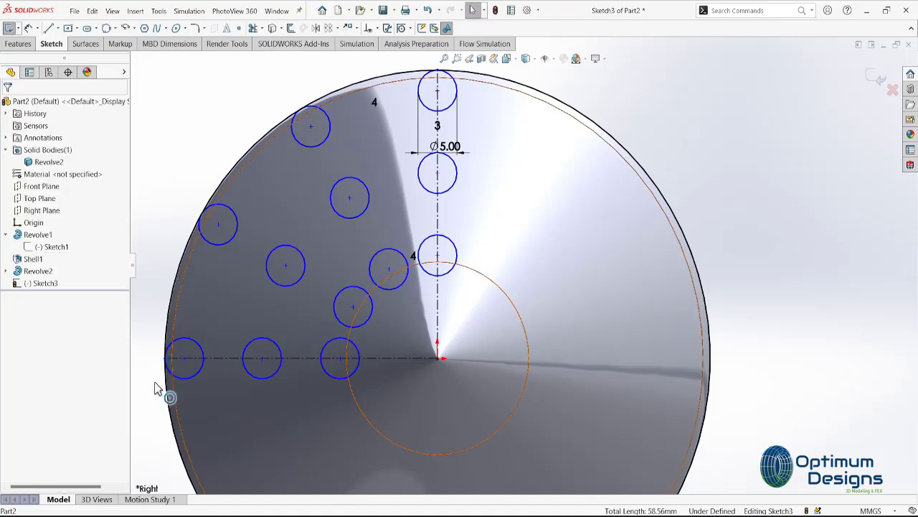
- Mirror the upper-left quadrant circles, plus one missed circle, across the vertical centerline
{"action": "mouse_move", "coordinate": [145, 397]}
{"action": "left_mouse_down"}
{"action": "mouse_move", "coordinate": [419, 117]}
{"action": "mouse_move", "coordinate": [391, 73]}
{"action": "left_mouse_up"}
{"action": "left_click", "coordinate": [317, 28]}
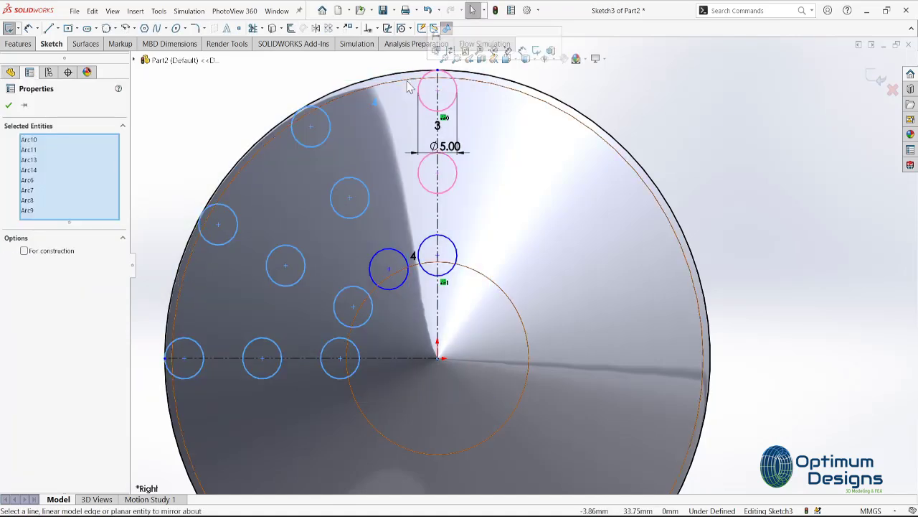
{"action": "left_click", "coordinate": [439, 326]}
{"action": "key", "text": "Return"}
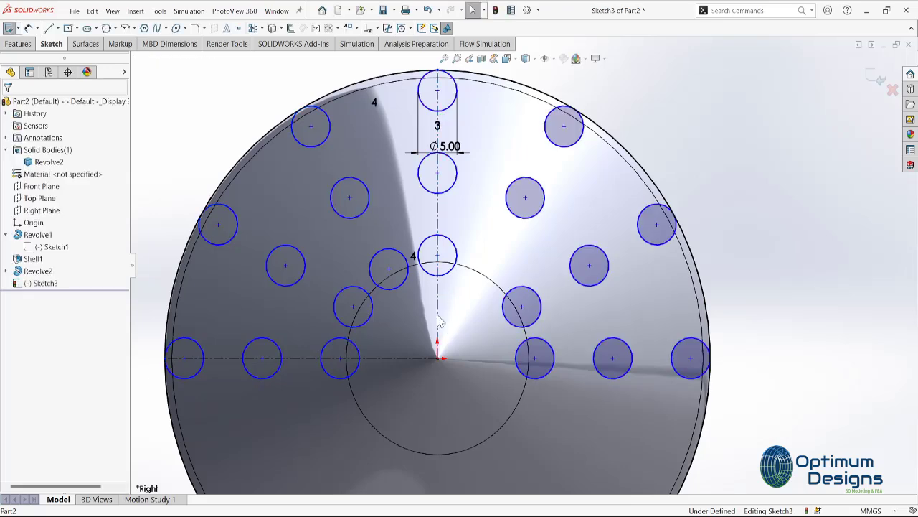
{"action": "scroll", "coordinate": [518, 266], "scroll_direction": "up", "scroll_amount": 1}
{"action": "key", "text": "Return"}
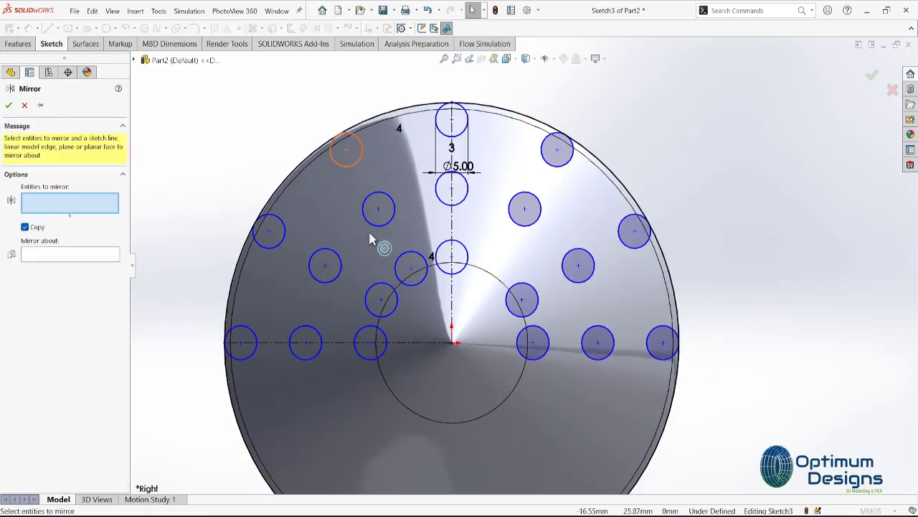
{"action": "left_click", "coordinate": [399, 258]}
{"action": "left_click", "coordinate": [459, 318]}
{"action": "key", "text": "Return"}
{"action": "scroll", "coordinate": [439, 325], "scroll_direction": "up", "scroll_amount": 1}
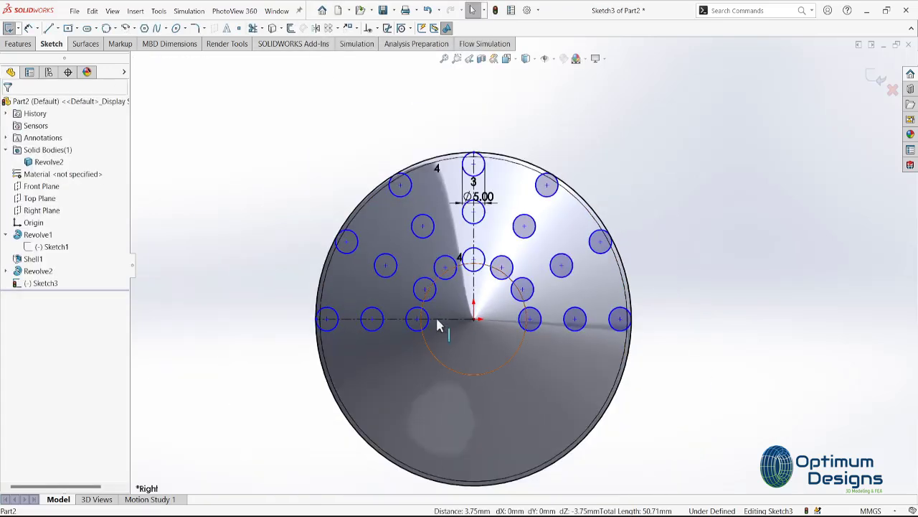
- Mirror all upper-half circles about the horizontal centerline to fill the lower half
{"action": "left_click_drag", "start_coordinate": [298, 345], "coordinate": [664, 165]}
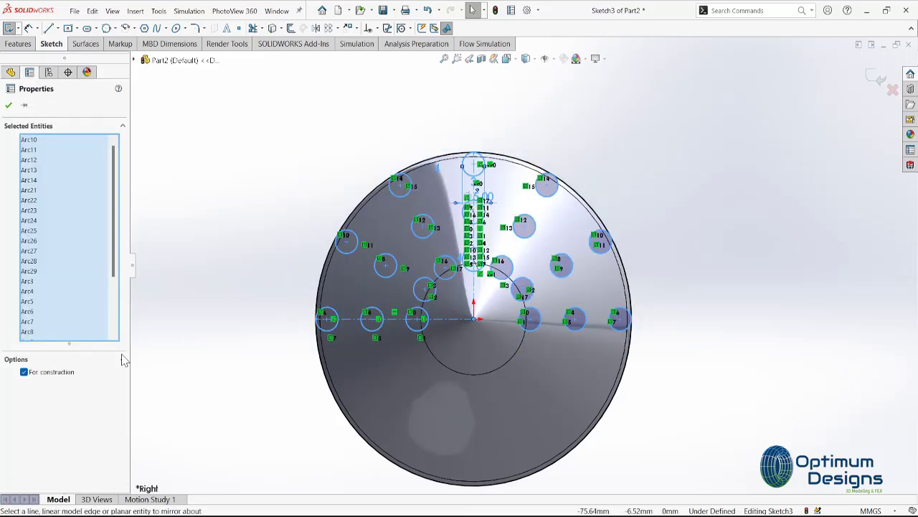
{"action": "key", "text": "Return"}
{"action": "left_click", "coordinate": [101, 448]}
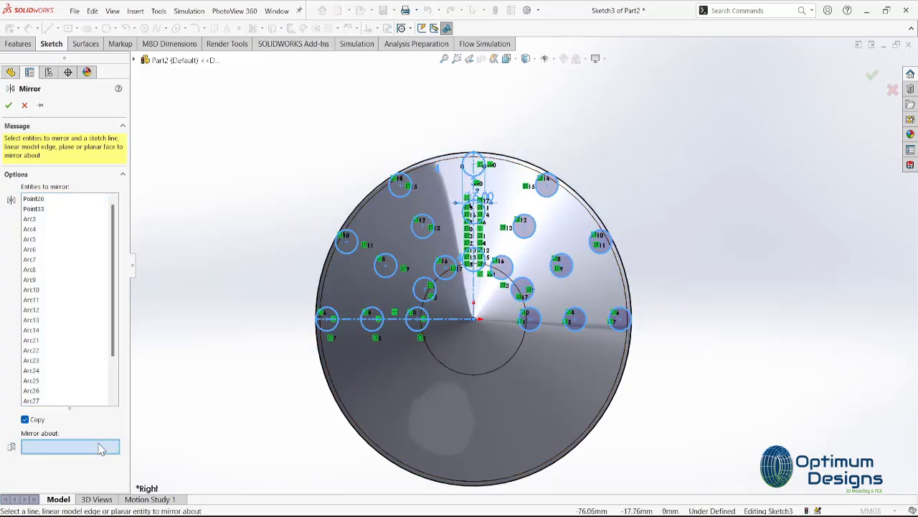
{"action": "left_click", "coordinate": [457, 320]}
{"action": "key", "text": "Return"}
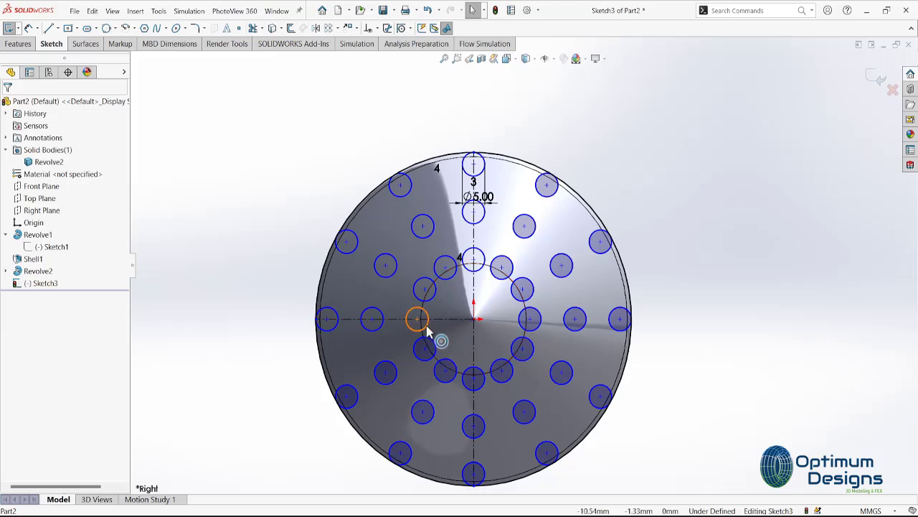
{"action": "left_click", "coordinate": [426, 324]}
{"action": "left_click", "coordinate": [19, 43]}
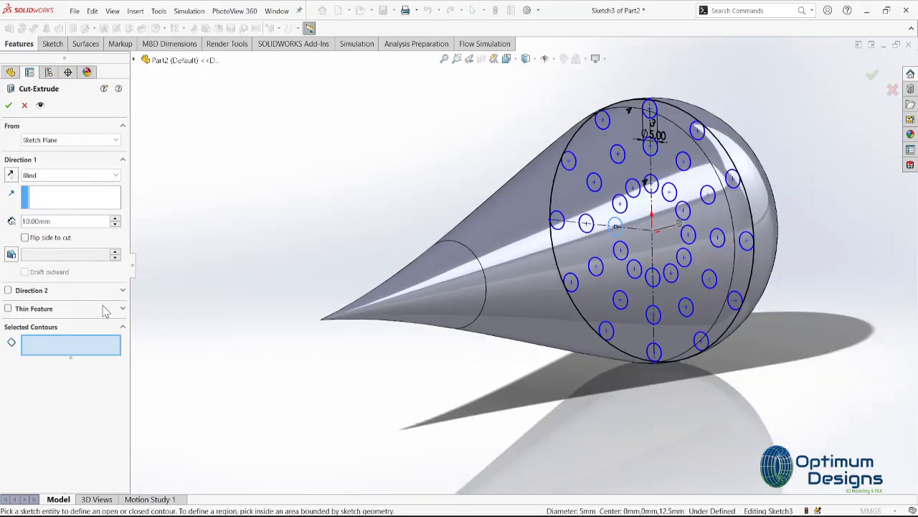
- Set the cut to Through All and select the outer ring of circles as contours
{"action": "left_click", "coordinate": [64, 175]}
{"action": "left_click", "coordinate": [57, 199]}
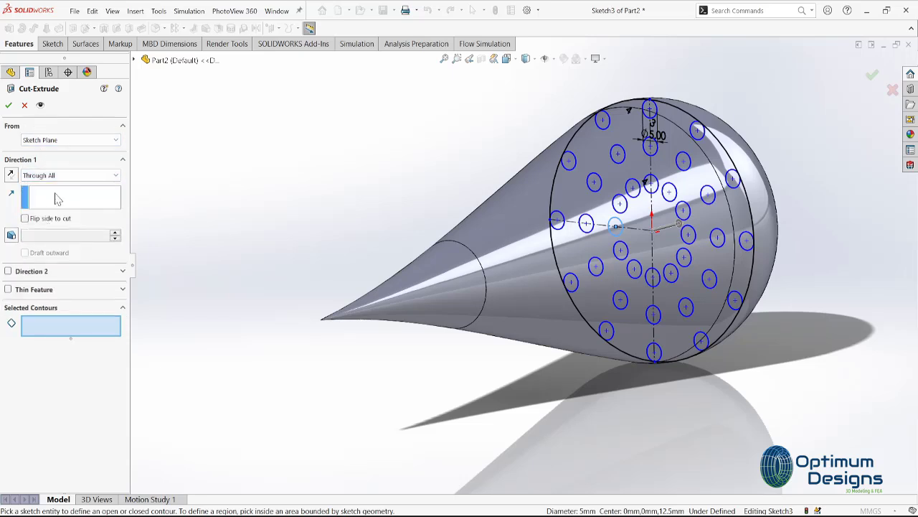
{"action": "left_click", "coordinate": [652, 114]}
{"action": "left_click", "coordinate": [697, 129]}
{"action": "left_click", "coordinate": [732, 178]}
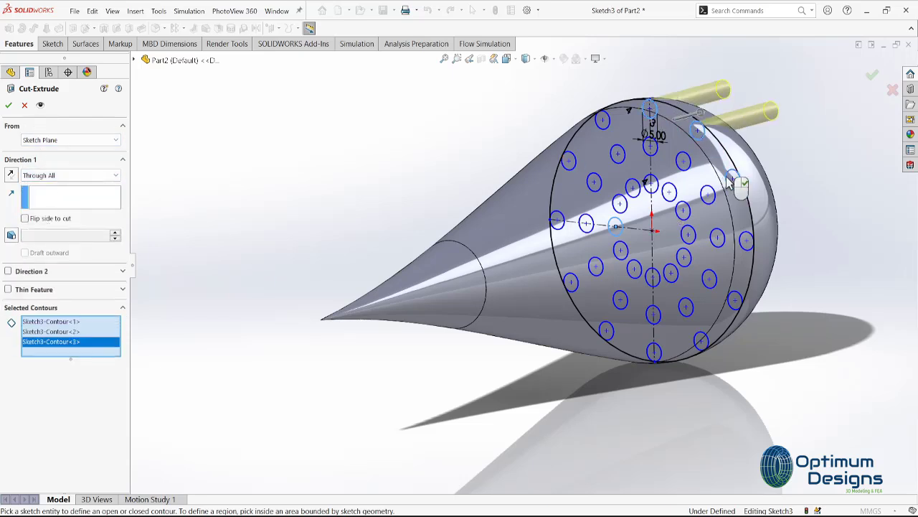
{"action": "left_click", "coordinate": [747, 240]}
{"action": "left_click", "coordinate": [735, 300]}
{"action": "left_click", "coordinate": [701, 340]}
{"action": "left_click", "coordinate": [653, 352]}
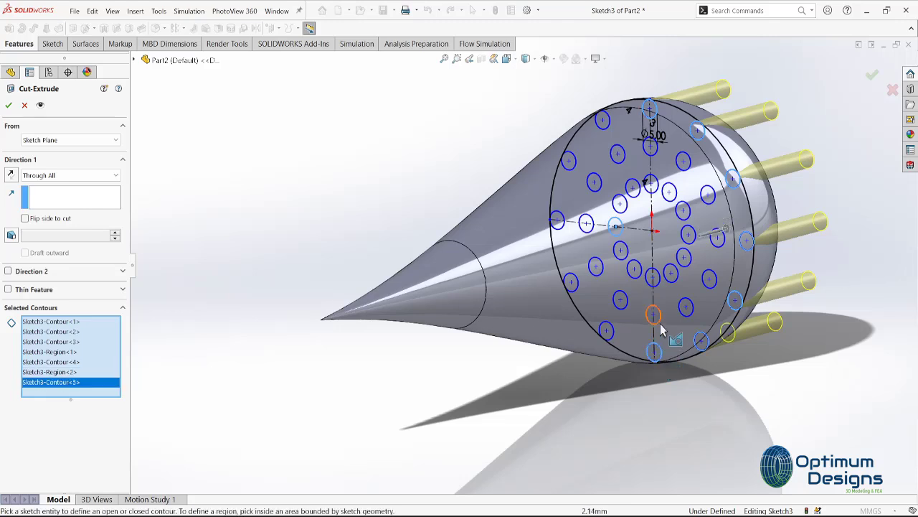
{"action": "left_click", "coordinate": [653, 314]}
- Add the next ring of circles and the upper central circles as cut contours
{"action": "left_click", "coordinate": [686, 306]}
{"action": "left_click", "coordinate": [709, 279]}
{"action": "left_click", "coordinate": [717, 237]}
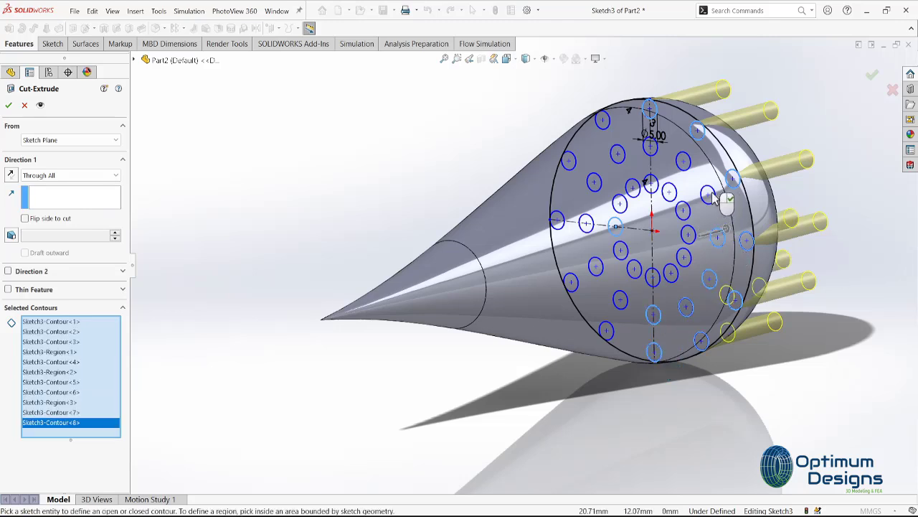
{"action": "left_click", "coordinate": [708, 194]}
{"action": "left_click", "coordinate": [683, 160]}
{"action": "left_click", "coordinate": [650, 146]}
{"action": "left_click", "coordinate": [618, 154]}
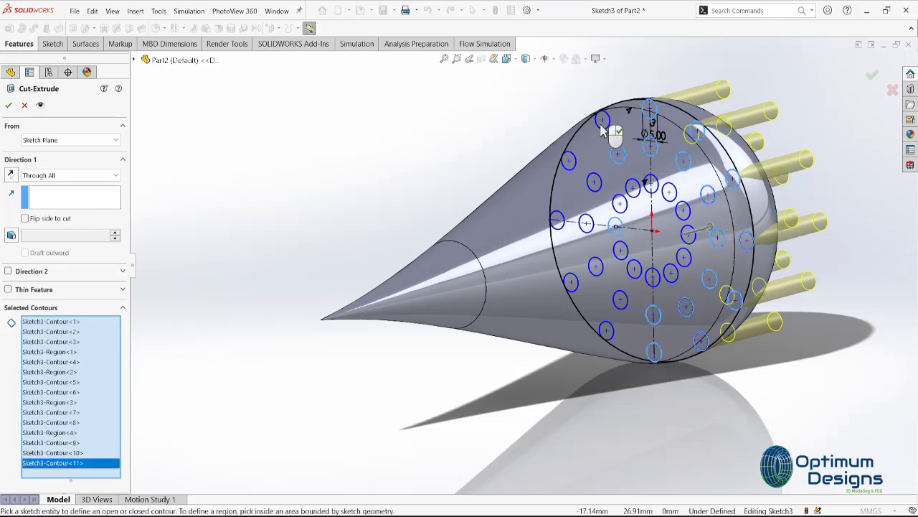
{"action": "left_click", "coordinate": [603, 121]}
{"action": "left_click", "coordinate": [570, 161]}
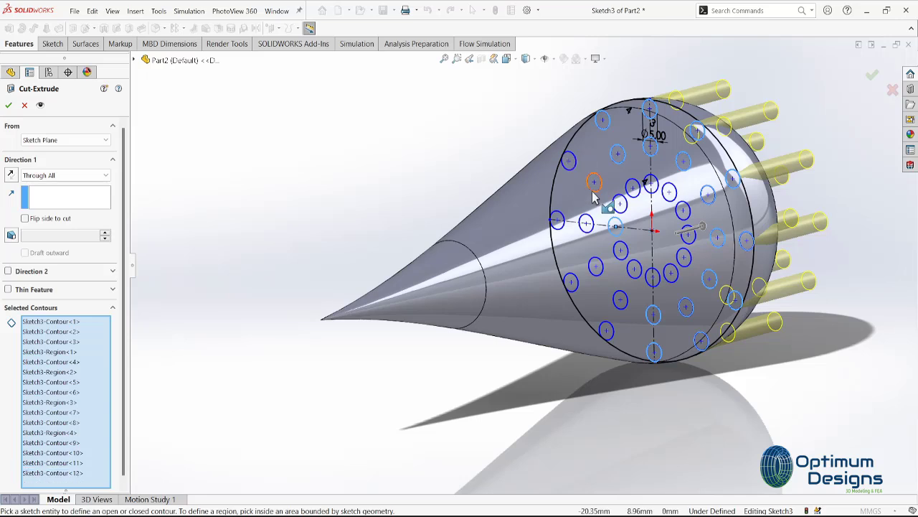
- Add the remaining lower circles, flip the cut direction, and apply the Through All cut
{"action": "left_click", "coordinate": [633, 192]}
{"action": "left_click", "coordinate": [682, 209]}
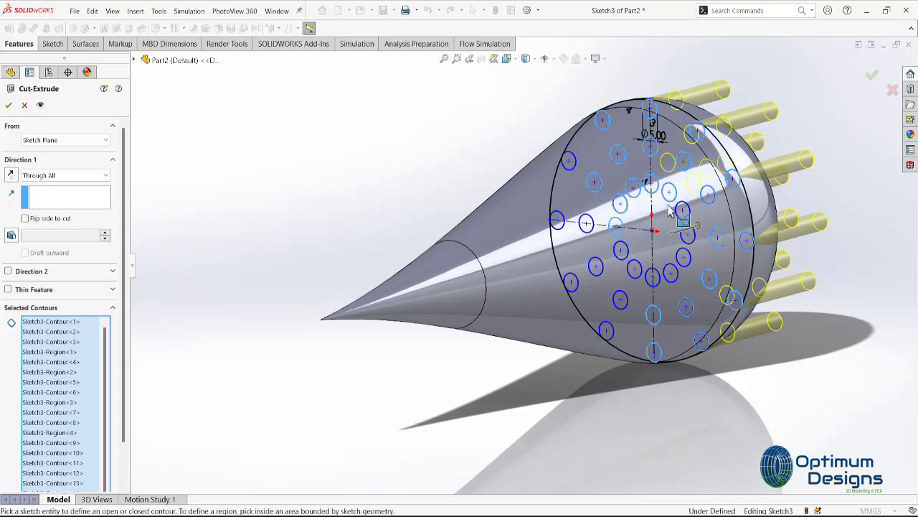
{"action": "left_click", "coordinate": [683, 254]}
{"action": "left_click", "coordinate": [655, 275]}
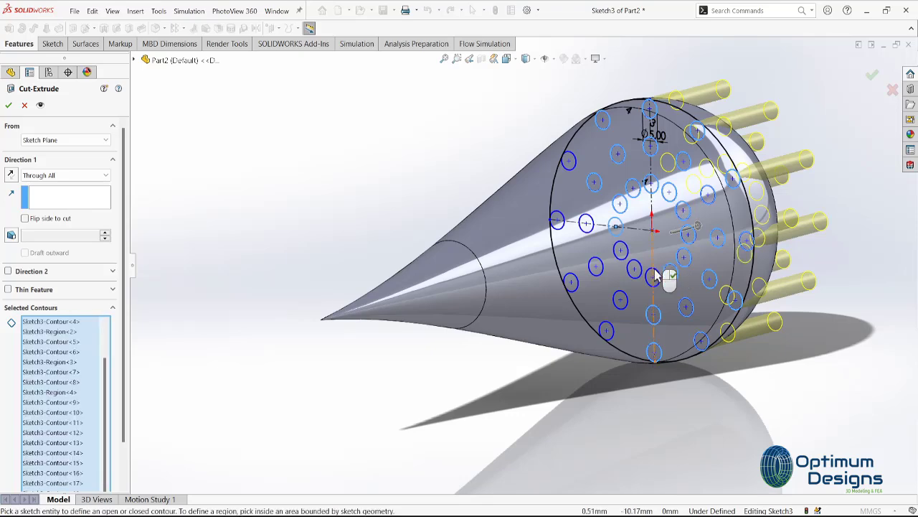
{"action": "left_click", "coordinate": [639, 284]}
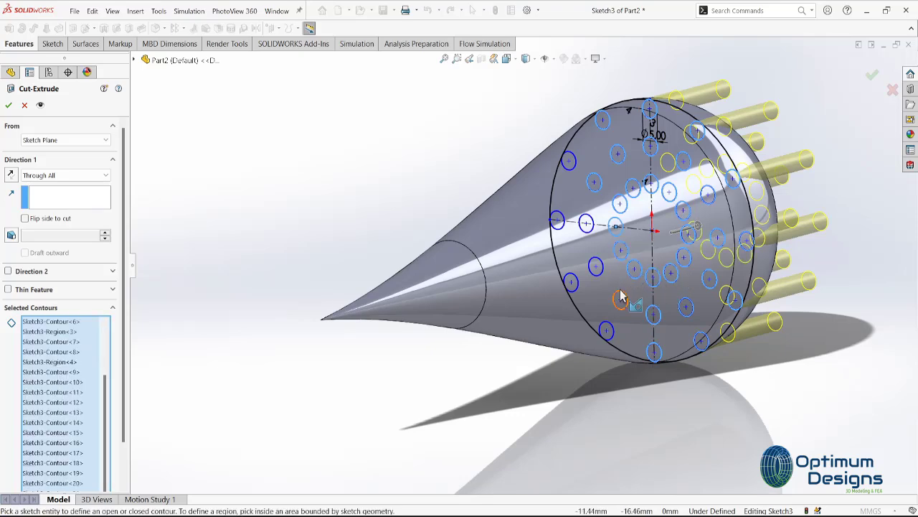
{"action": "left_click", "coordinate": [620, 295]}
{"action": "left_click", "coordinate": [606, 330]}
{"action": "left_click", "coordinate": [570, 282]}
{"action": "left_click", "coordinate": [595, 266]}
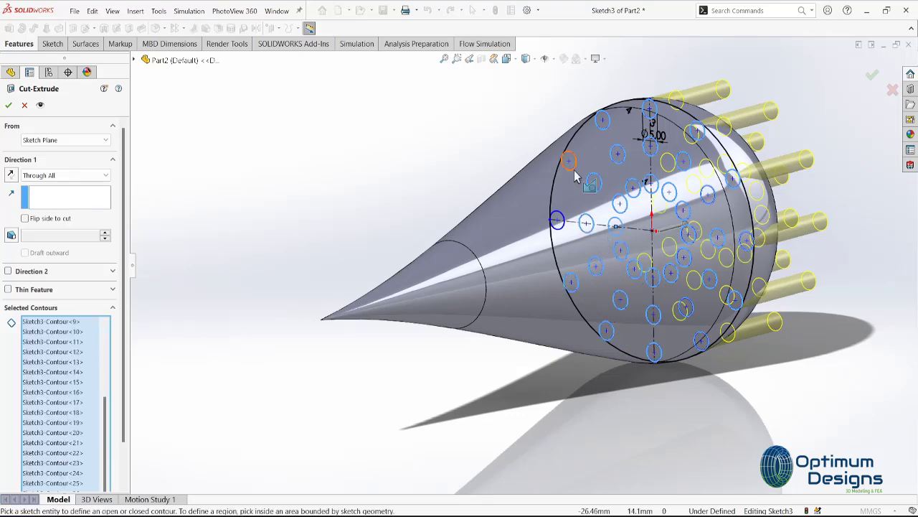
{"action": "left_click", "coordinate": [11, 176]}
{"action": "left_click", "coordinate": [9, 104]}
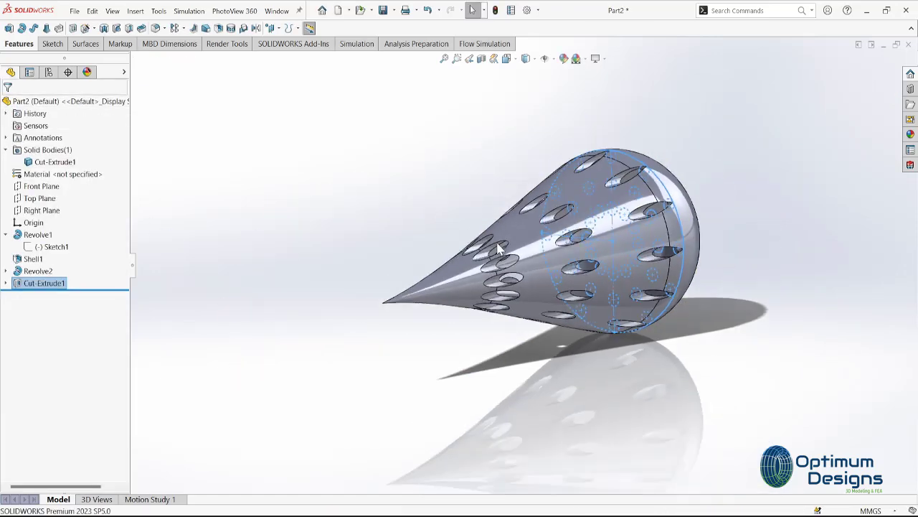
- Orbit to a standard view of the rounded end and turn on a section view
{"action": "middle_click_drag", "start_coordinate": [496, 248], "coordinate": [390, 385]}
{"action": "key", "text": "space"}
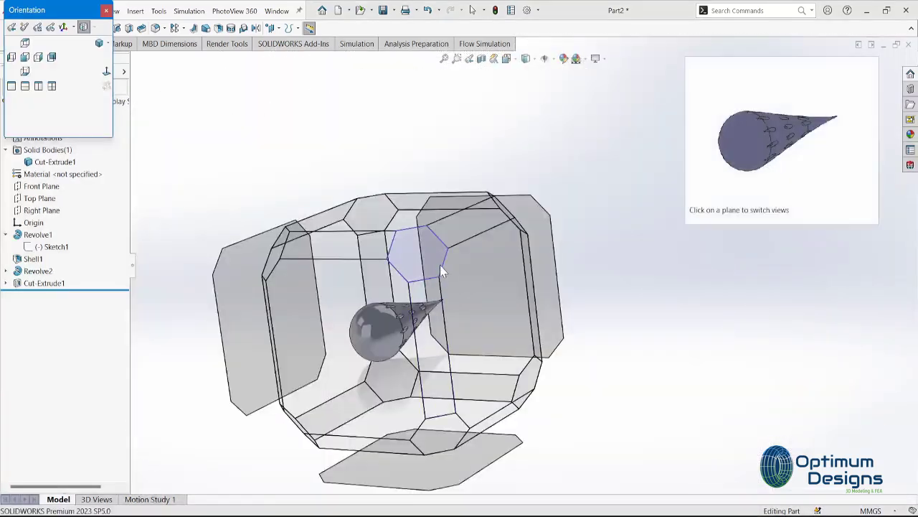
{"action": "left_click", "coordinate": [440, 265]}
{"action": "left_click", "coordinate": [482, 63]}
{"action": "left_click", "coordinate": [8, 105]}
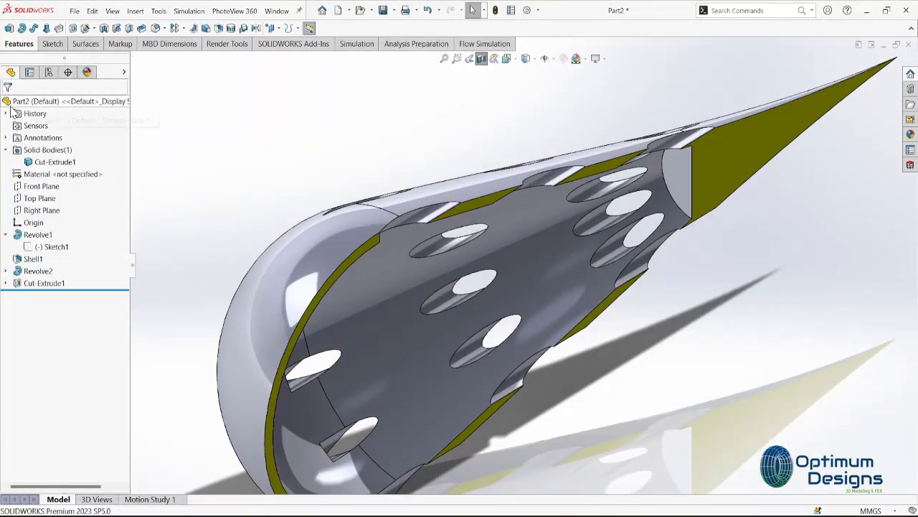
- Re-section the shell along the Right Plane and drag the plane along the cone
{"action": "middle_click_drag", "start_coordinate": [588, 236], "coordinate": [635, 208]}
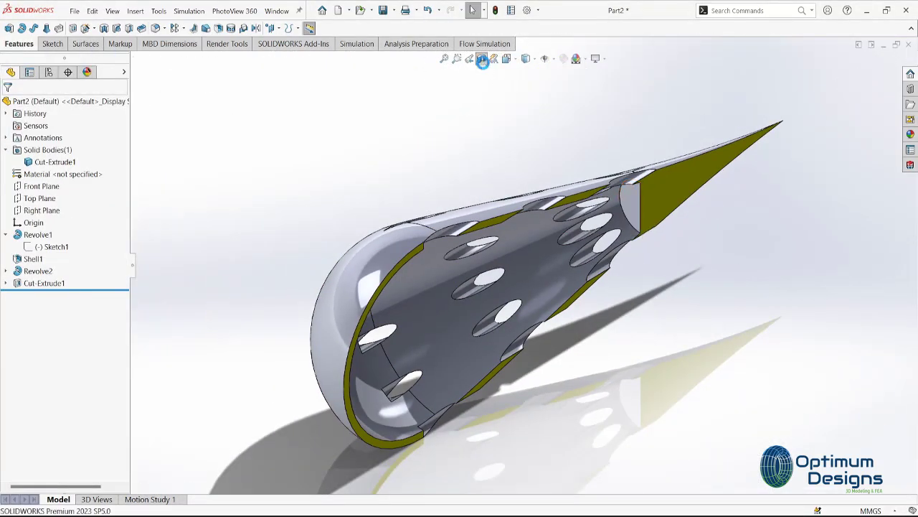
{"action": "left_click", "coordinate": [482, 61]}
{"action": "left_click", "coordinate": [58, 321]}
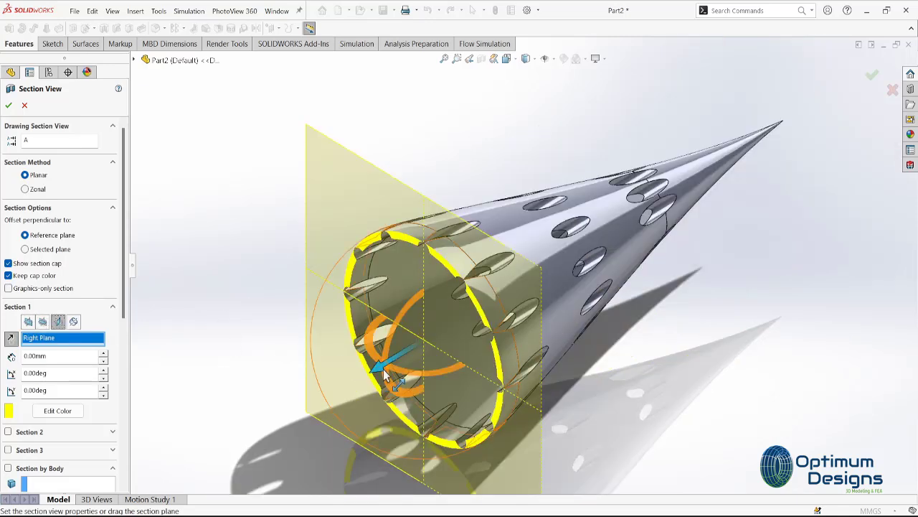
{"action": "left_click_drag", "start_coordinate": [389, 359], "coordinate": [615, 244]}
{"action": "left_click", "coordinate": [9, 105]}
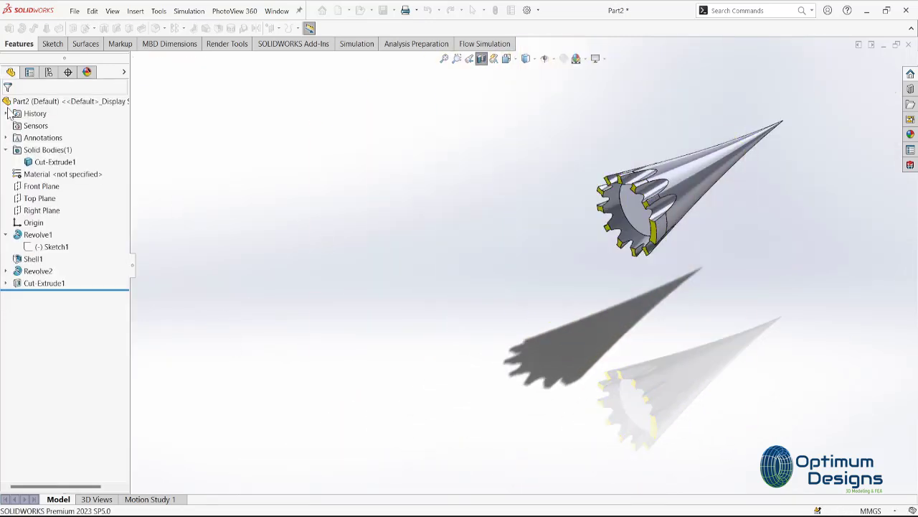
- Sketch a 1.25 mm-radius circle at the origin on the flat end face and cut it Through All
{"action": "right_click", "coordinate": [639, 213]}
{"action": "left_click", "coordinate": [705, 197]}
{"action": "left_click", "coordinate": [537, 277]}
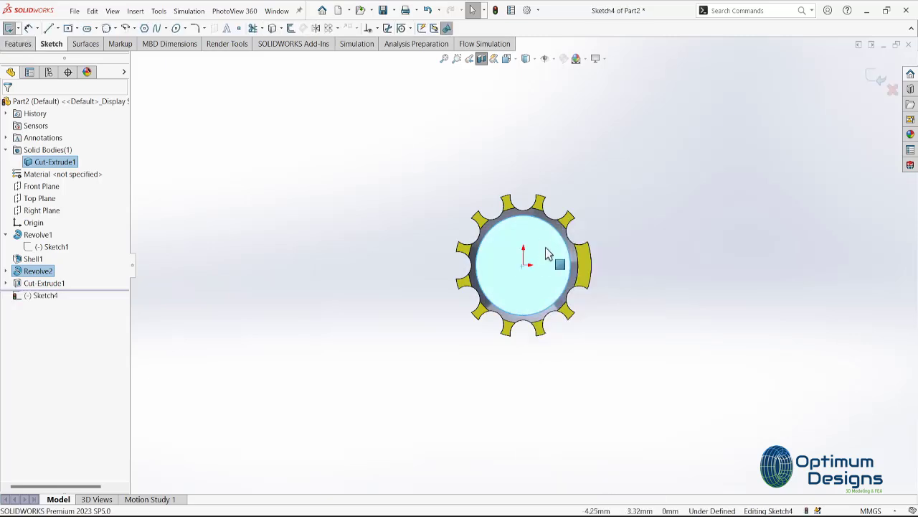
{"action": "left_click", "coordinate": [106, 28]}
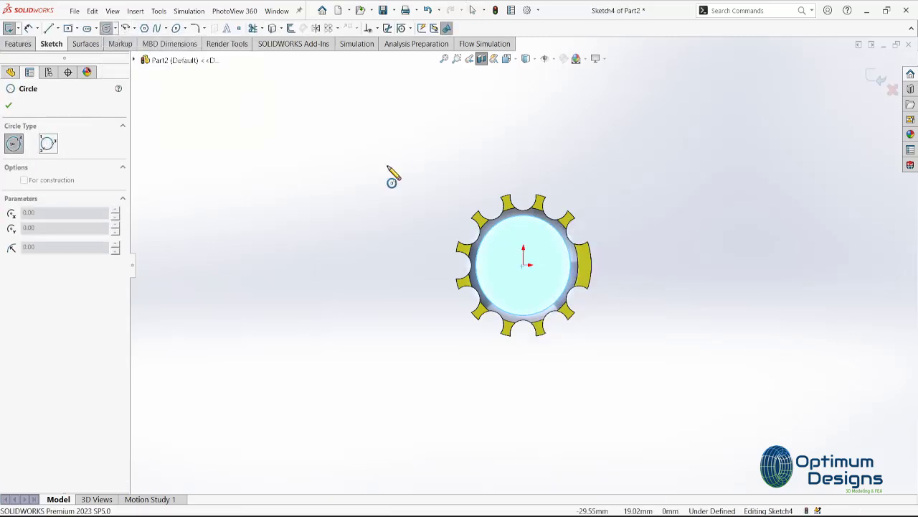
{"action": "key", "text": "f"}
{"action": "left_click_drag", "start_coordinate": [520, 281], "coordinate": [512, 296]}
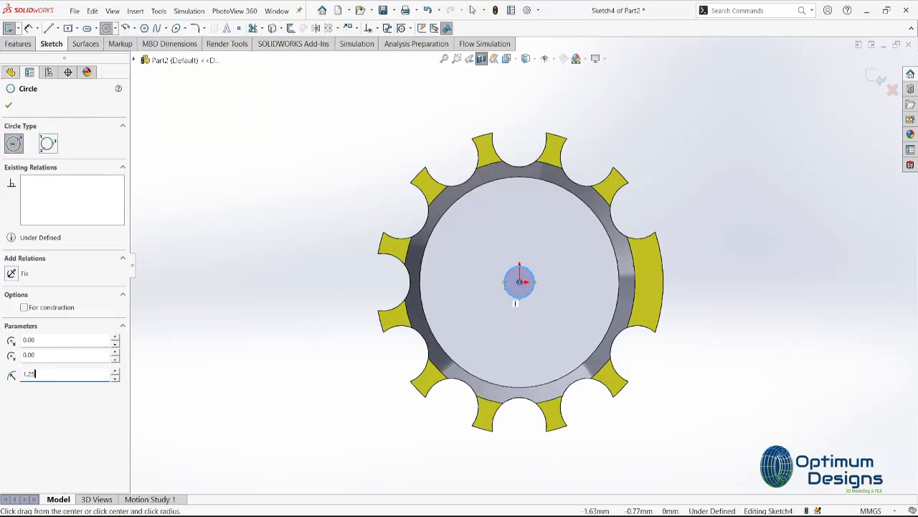
{"action": "left_click", "coordinate": [17, 43]}
{"action": "left_click", "coordinate": [309, 28]}
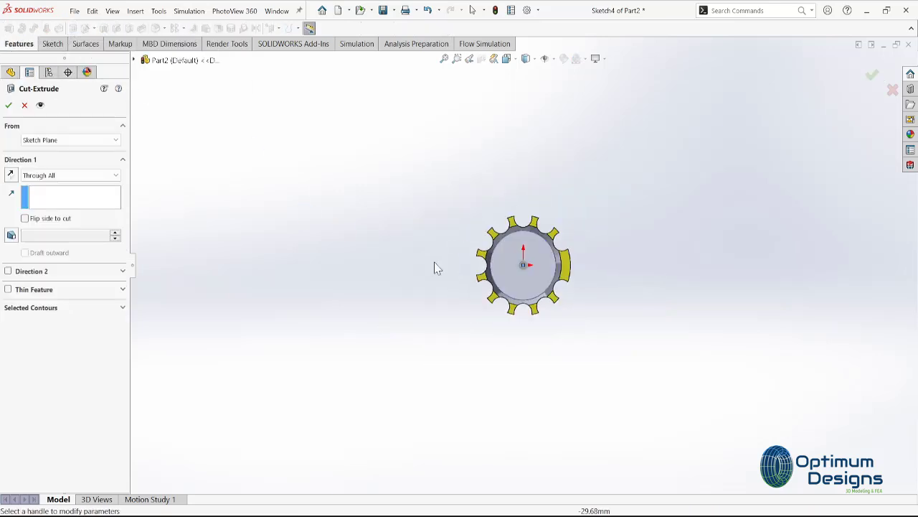
{"action": "left_click", "coordinate": [8, 104]}
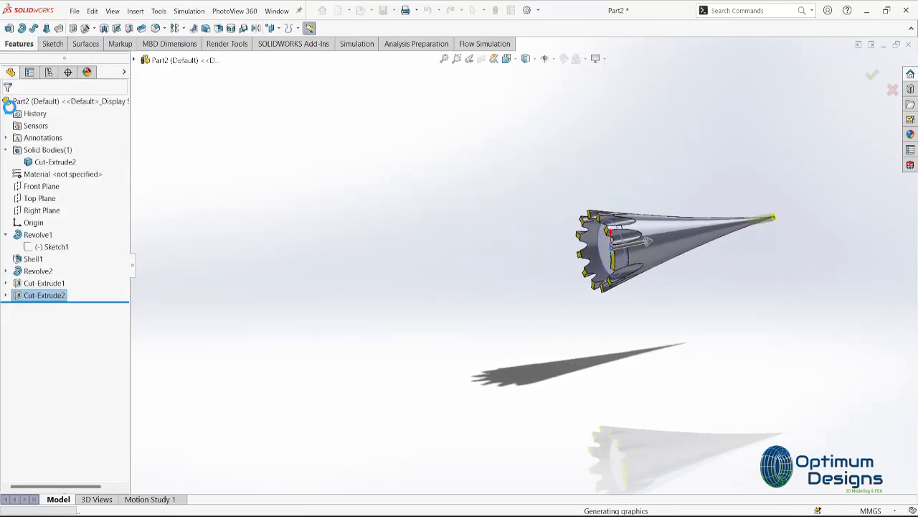
- Orbit and zoom around the model to inspect the cone's newly opened tip
{"action": "middle_click_drag", "start_coordinate": [752, 294], "coordinate": [635, 294]}
{"action": "scroll", "coordinate": [728, 230], "scroll_direction": "down", "scroll_amount": 5}
{"action": "scroll", "coordinate": [624, 264], "scroll_direction": "down", "scroll_amount": 5}
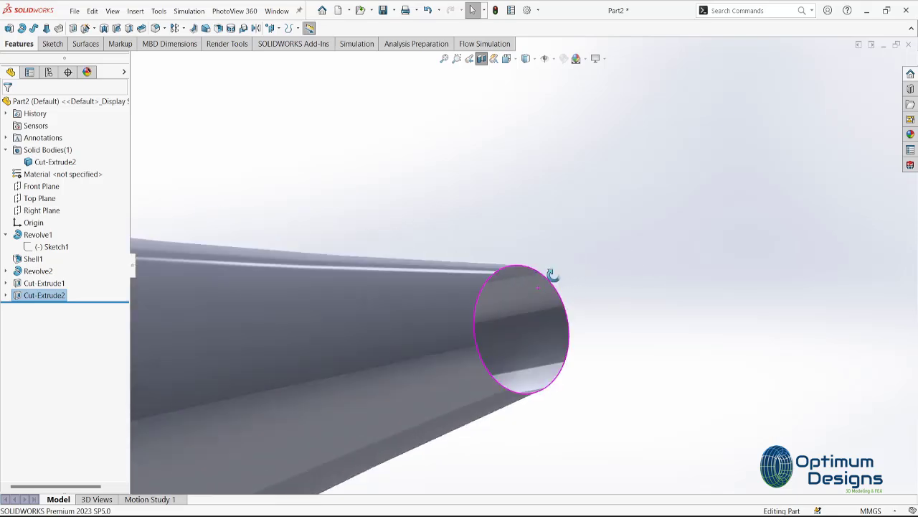
{"action": "scroll", "coordinate": [512, 280], "scroll_direction": "down", "scroll_amount": 3}
{"action": "middle_click_drag", "start_coordinate": [513, 281], "coordinate": [446, 299]}
{"action": "scroll", "coordinate": [652, 314], "scroll_direction": "up", "scroll_amount": 5}
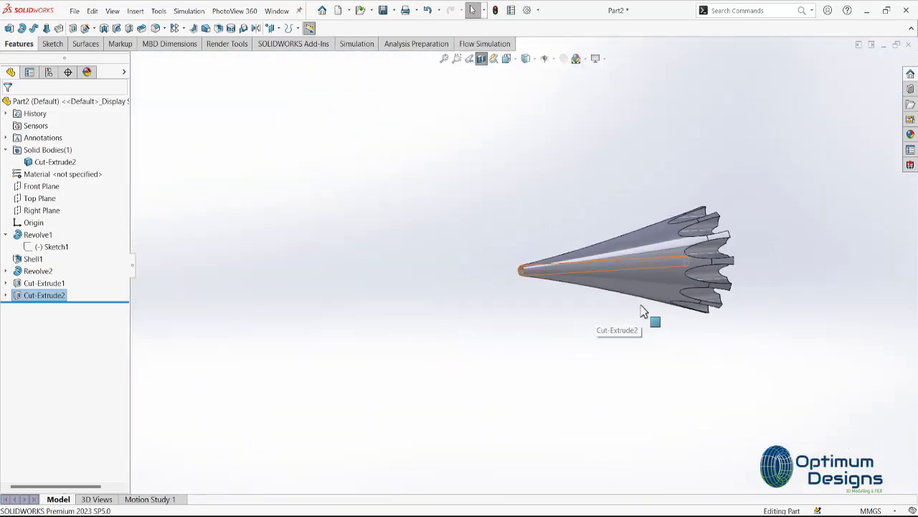
{"action": "middle_click_drag", "start_coordinate": [652, 313], "coordinate": [481, 298]}
- Turn off the section view and view the revolve profile Sketch1 straight on
{"action": "left_click", "coordinate": [481, 58]}
{"action": "middle_click_drag", "start_coordinate": [548, 215], "coordinate": [503, 237]}
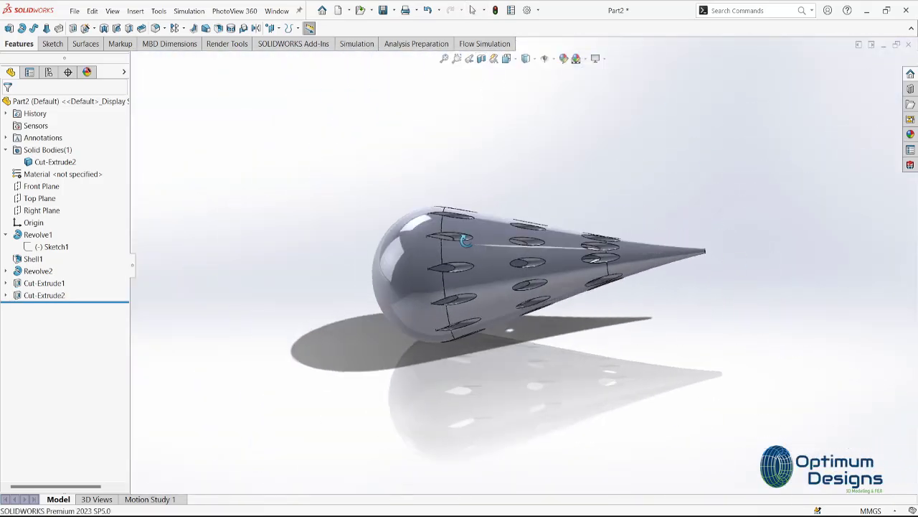
{"action": "left_click", "coordinate": [54, 246]}
{"action": "left_click", "coordinate": [80, 228]}
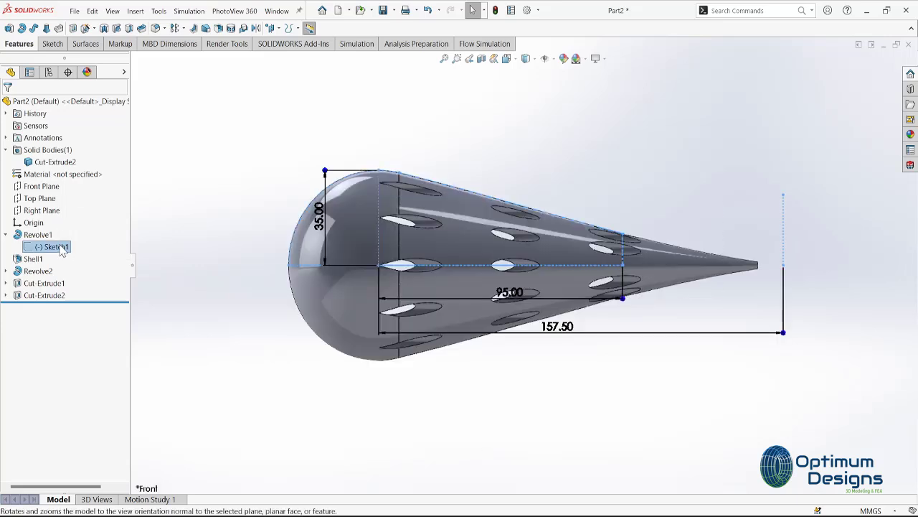
- Edit Sketch1, change the 157.50 overall length to 165, and rebuild the part
{"action": "right_click", "coordinate": [44, 246]}
{"action": "left_click", "coordinate": [28, 211]}
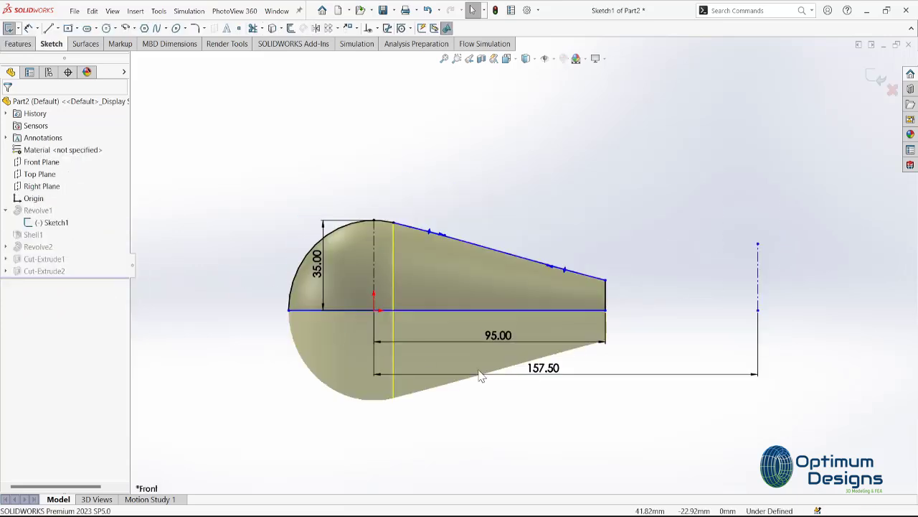
{"action": "double_click", "coordinate": [551, 380]}
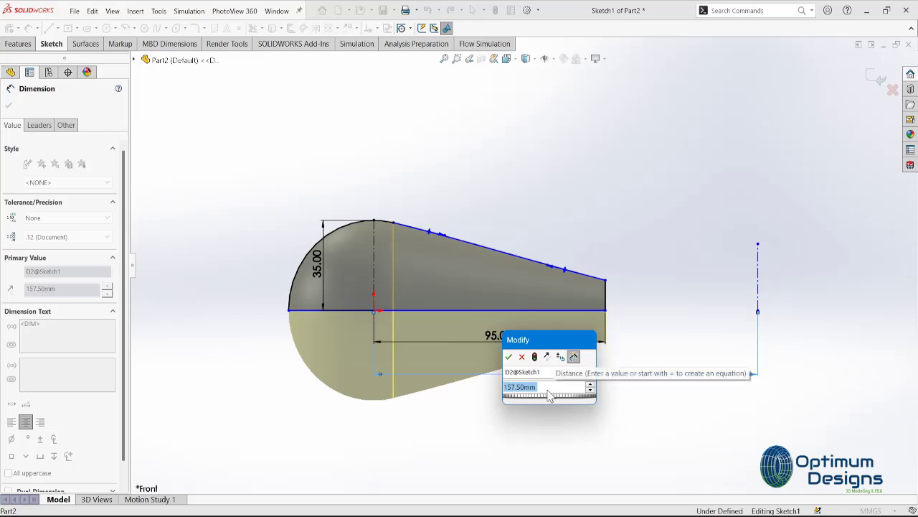
{"action": "type", "text": "165"}
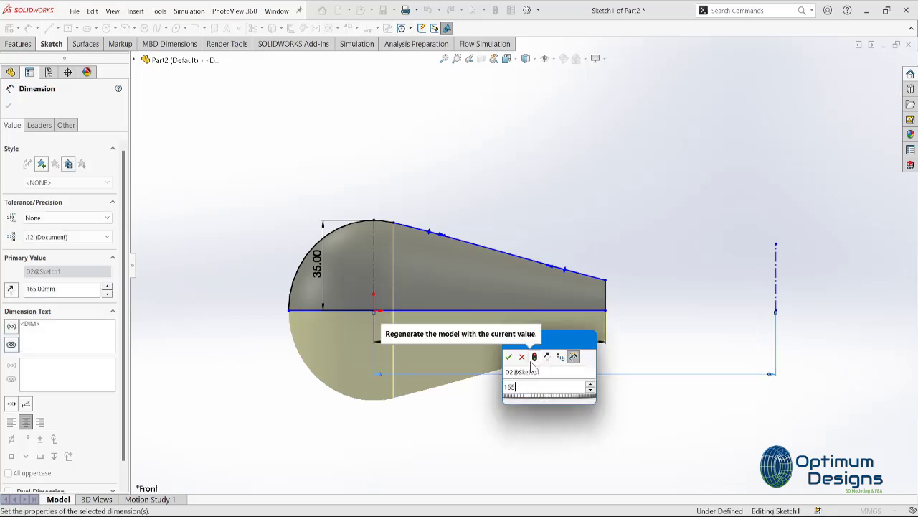
{"action": "left_click", "coordinate": [509, 356]}
{"action": "left_click", "coordinate": [810, 111]}
{"action": "left_click", "coordinate": [876, 77]}
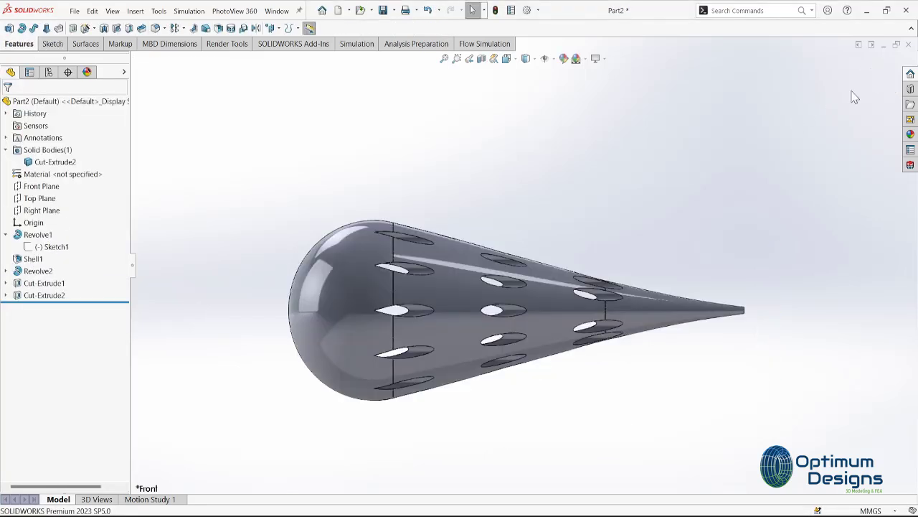
- Correct Sketch1's overall length to 170, rebuild, and orbit the teardrop into a 3D view
{"action": "left_click", "coordinate": [64, 249]}
{"action": "double_click", "coordinate": [543, 350]}
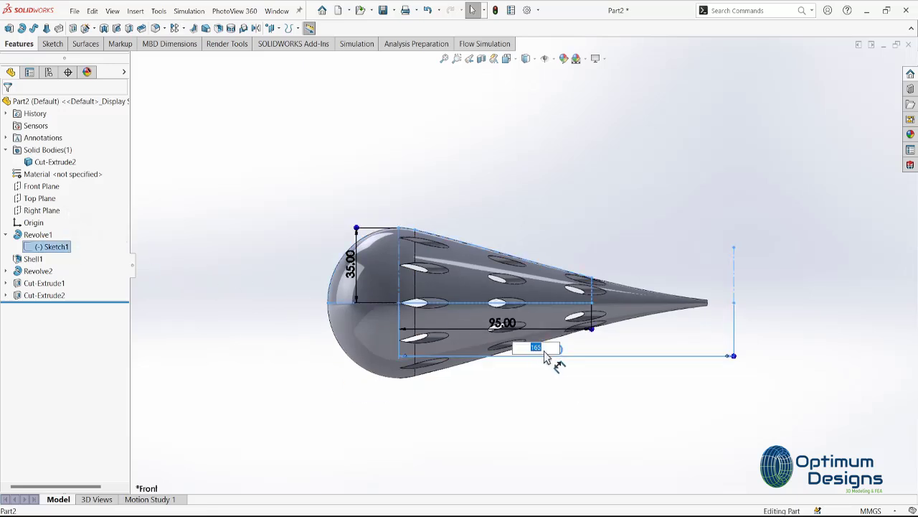
{"action": "key", "text": "Return"}
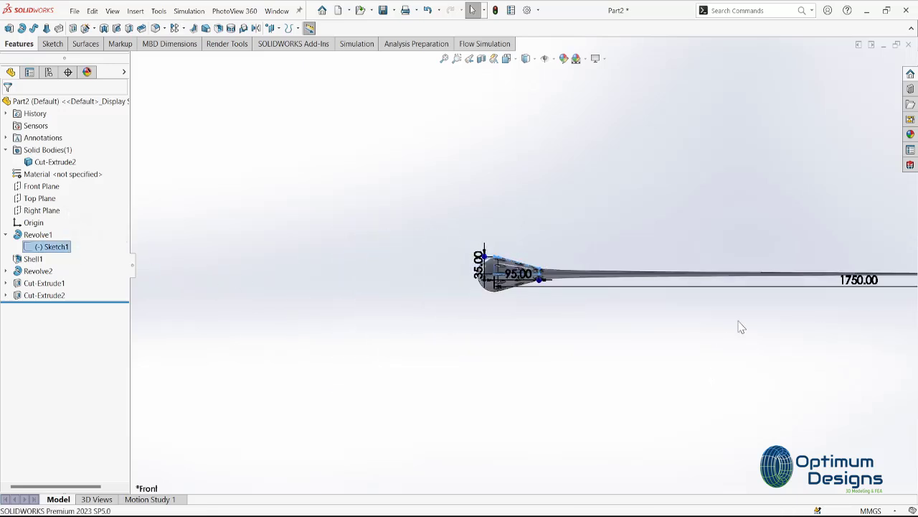
{"action": "double_click", "coordinate": [856, 278]}
{"action": "type", "text": "170"}
{"action": "key", "text": "Return"}
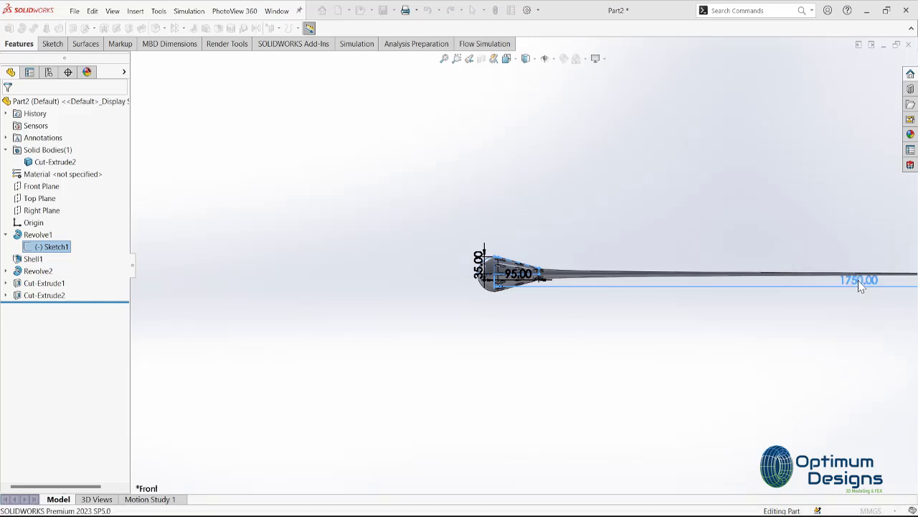
{"action": "left_click", "coordinate": [8, 105]}
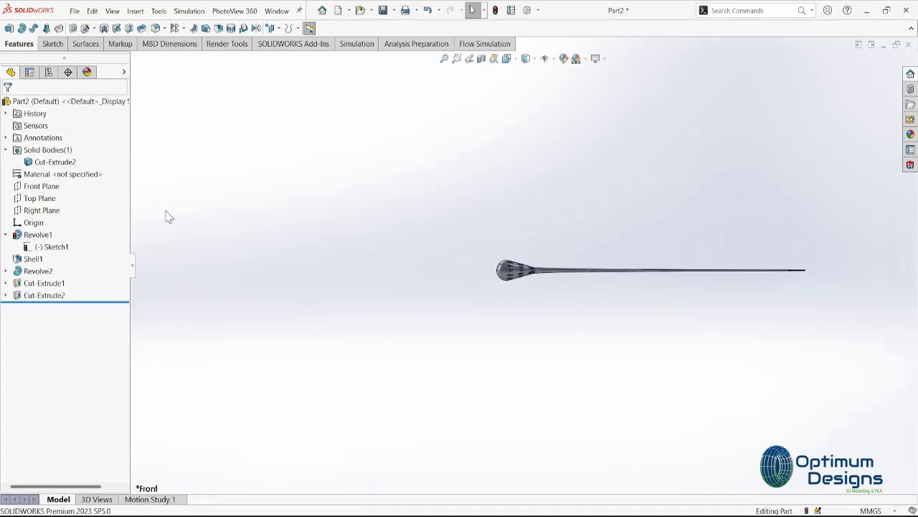
{"action": "left_click", "coordinate": [63, 246]}
{"action": "left_click", "coordinate": [500, 17]}
{"action": "scroll", "coordinate": [402, 237], "scroll_direction": "up", "scroll_amount": 5}
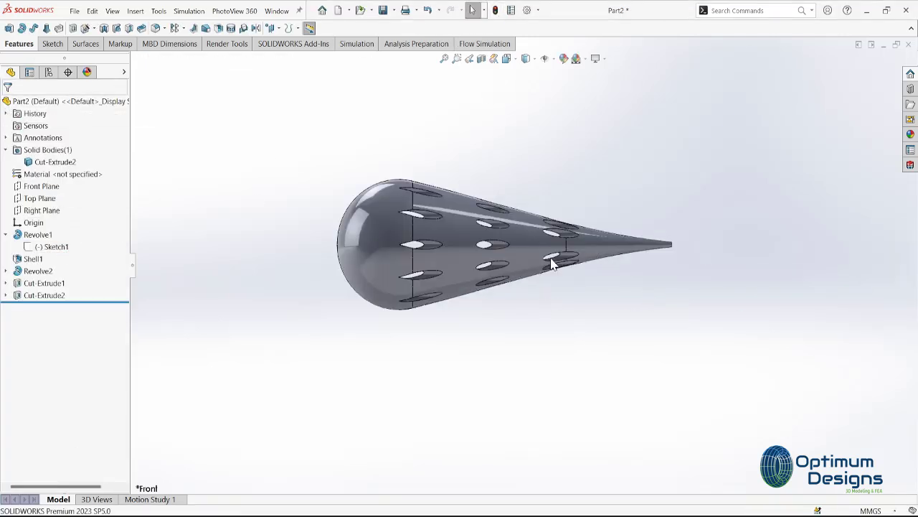
{"action": "middle_click_drag", "start_coordinate": [387, 244], "coordinate": [415, 274]}
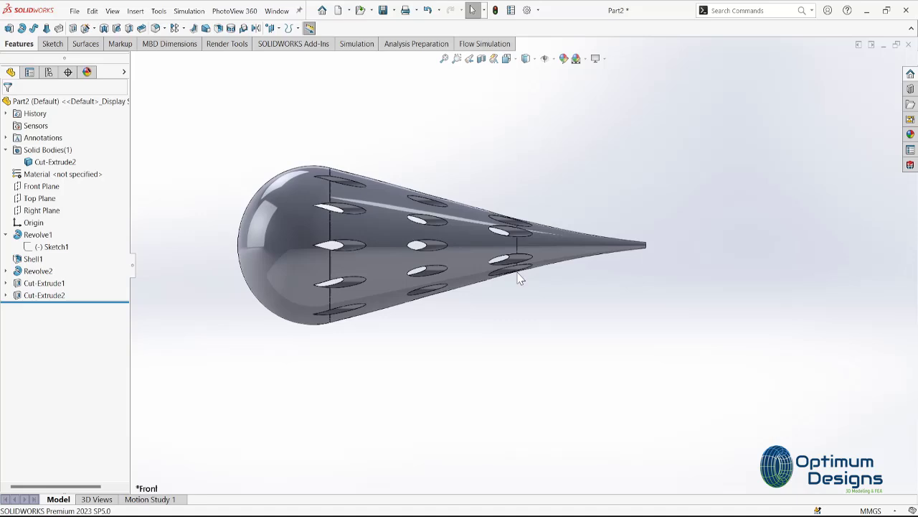
- Look normal to the Right Plane and start a new sketch on it
{"action": "right_click", "coordinate": [43, 210]}
{"action": "left_click", "coordinate": [98, 191]}
{"action": "right_click", "coordinate": [55, 217]}
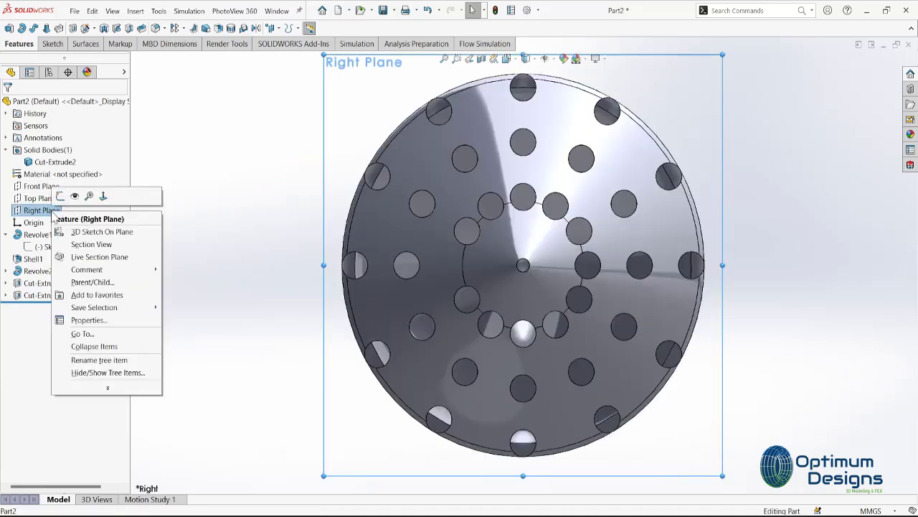
{"action": "left_click", "coordinate": [63, 199]}
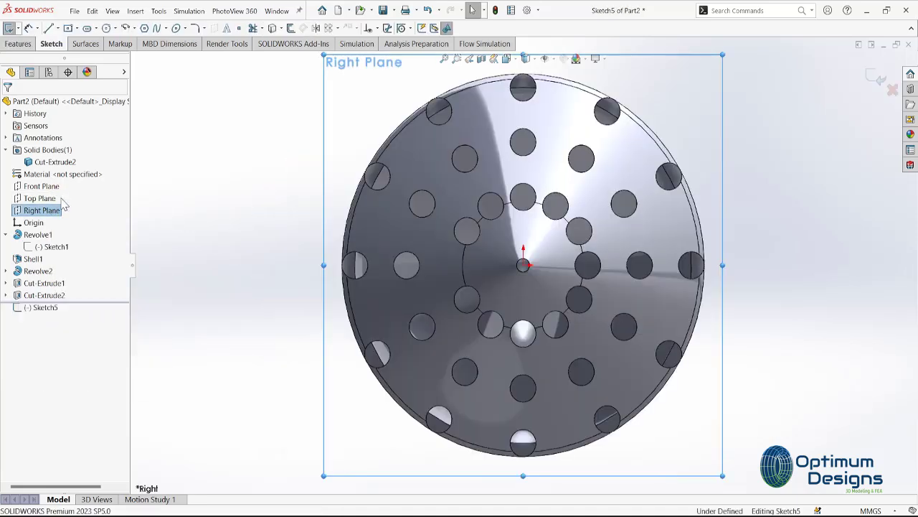
- Draw a centerpoint straight slot centred at the origin
{"action": "left_click", "coordinate": [87, 28]}
{"action": "scroll", "coordinate": [509, 284], "scroll_direction": "up", "scroll_amount": 4}
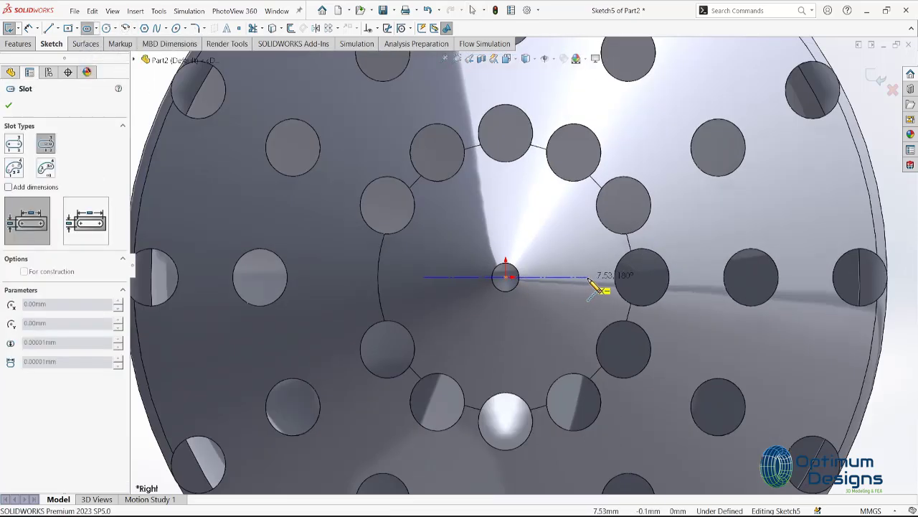
{"action": "left_click", "coordinate": [589, 278]}
{"action": "left_click", "coordinate": [589, 294]}
{"action": "left_click", "coordinate": [28, 28]}
- Dimension the slot with a 20 mm length and a 5 mm width
{"action": "left_click", "coordinate": [538, 277]}
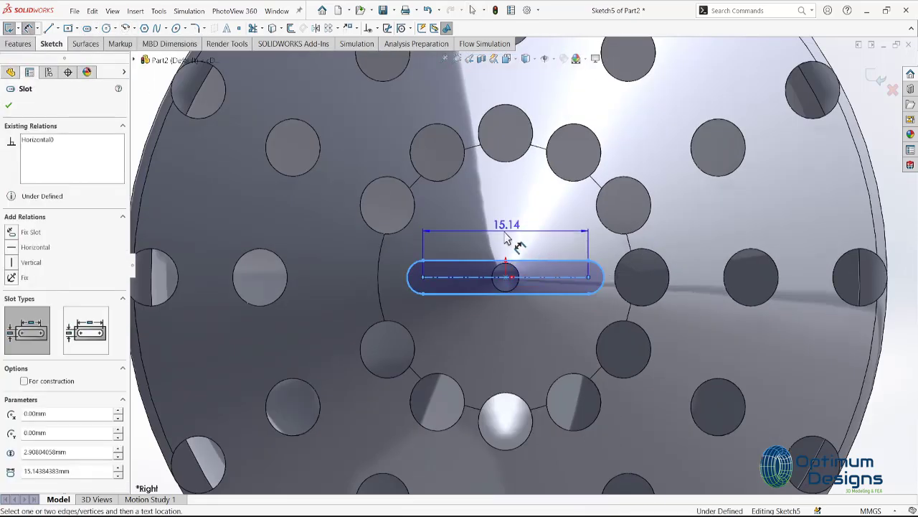
{"action": "left_click", "coordinate": [506, 239]}
{"action": "type", "text": "20"}
{"action": "key", "text": "Return"}
{"action": "left_click", "coordinate": [545, 293]}
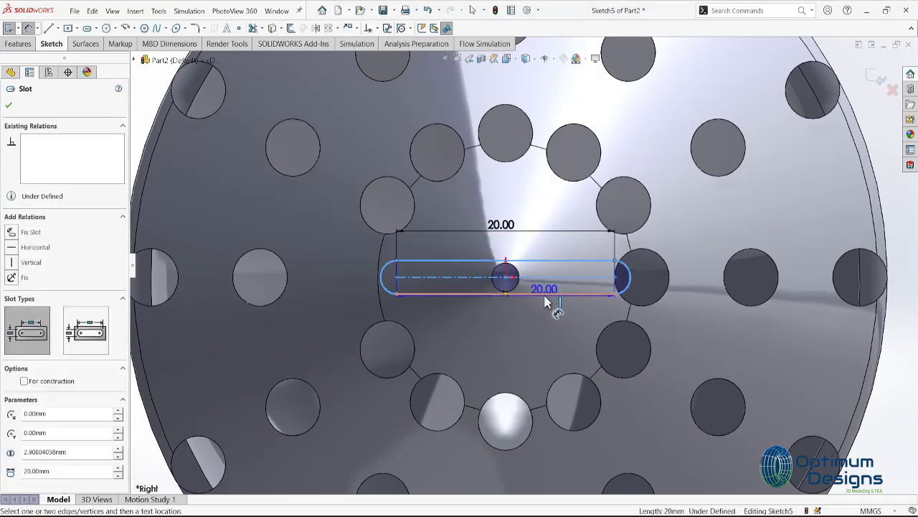
{"action": "left_click", "coordinate": [628, 278]}
{"action": "left_click", "coordinate": [699, 287]}
{"action": "type", "text": "5"}
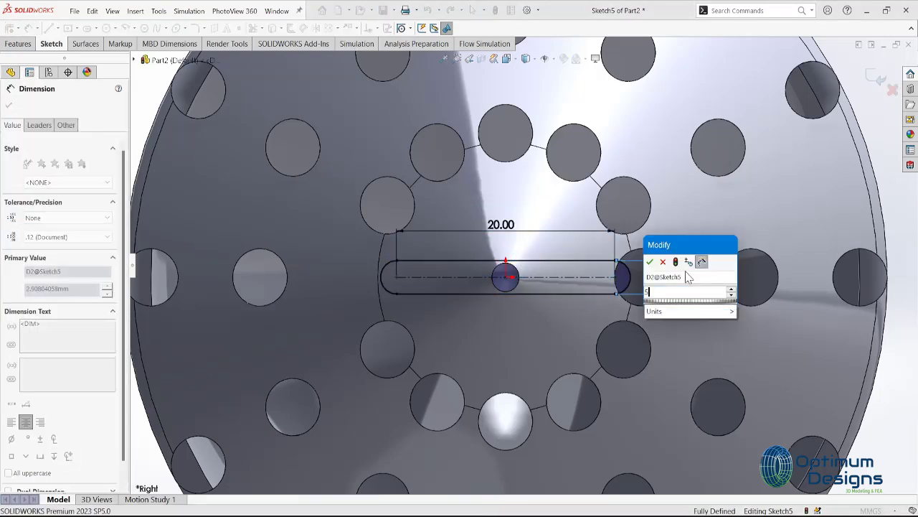
{"action": "key", "text": "Return"}
- Extrude-cut the slot sketch Through All across the teardrop's nose
{"action": "left_click", "coordinate": [8, 106]}
{"action": "left_click", "coordinate": [18, 43]}
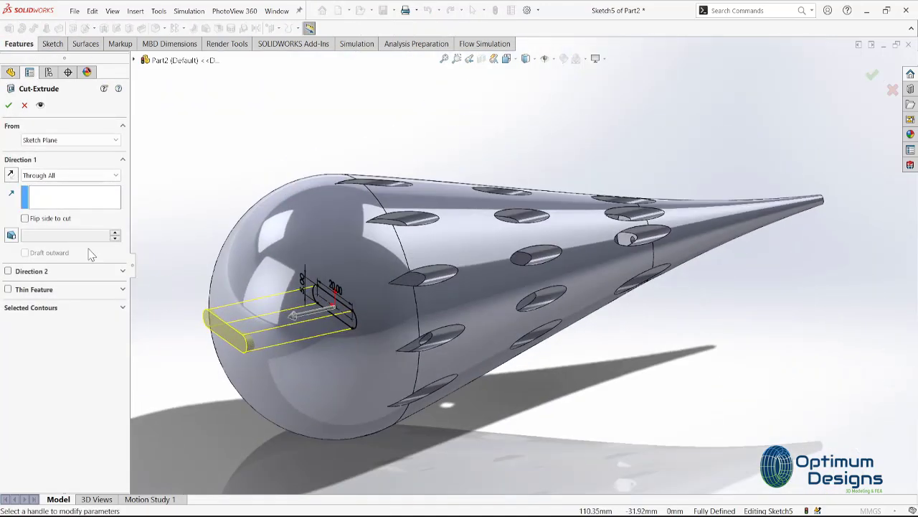
{"action": "left_click", "coordinate": [70, 175]}
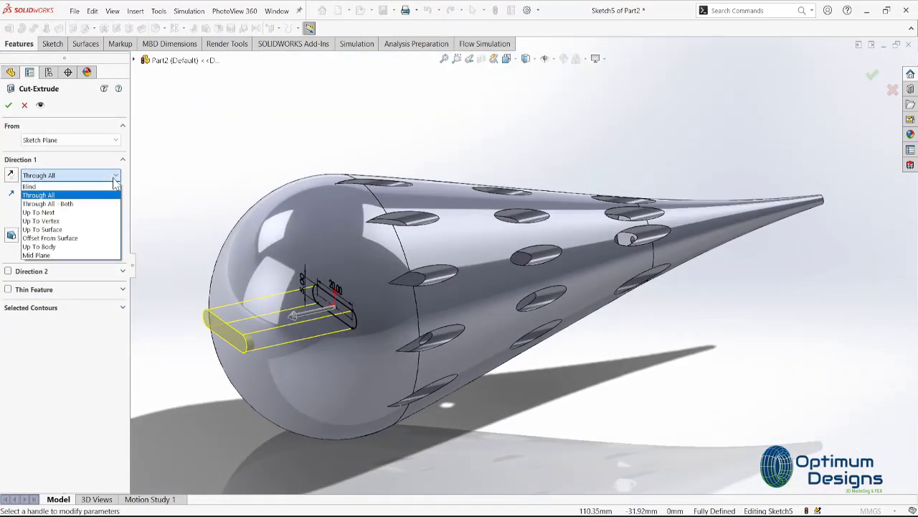
{"action": "left_click", "coordinate": [71, 196]}
{"action": "left_click", "coordinate": [9, 105]}
{"action": "scroll", "coordinate": [253, 285], "scroll_direction": "down", "scroll_amount": 3}
{"action": "scroll", "coordinate": [252, 286], "scroll_direction": "down", "scroll_amount": 3}
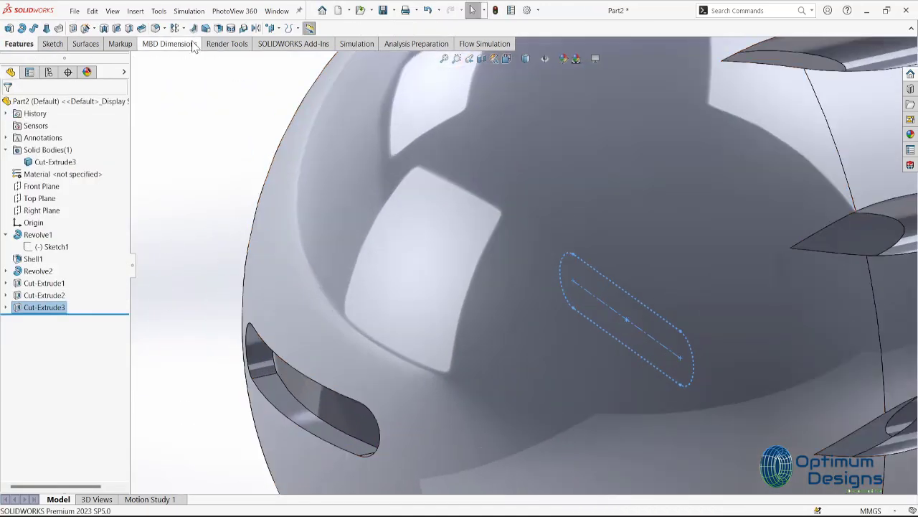
{"action": "left_click", "coordinate": [179, 28]}
- Start a chamfer on the slot's outer edge with a 2 mm distance
{"action": "left_click", "coordinate": [180, 55]}
{"action": "left_click", "coordinate": [272, 363]}
{"action": "middle_click_drag", "start_coordinate": [272, 364], "coordinate": [267, 288]}
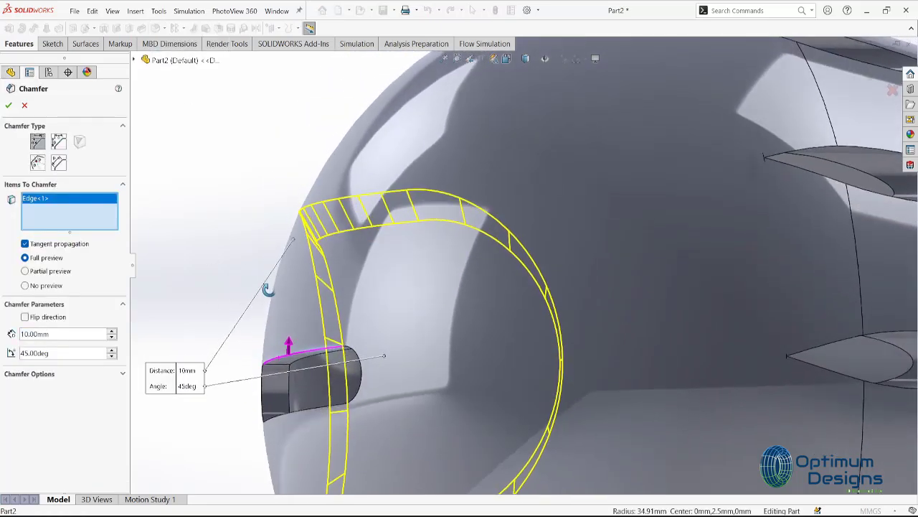
{"action": "key", "text": "Tab"}
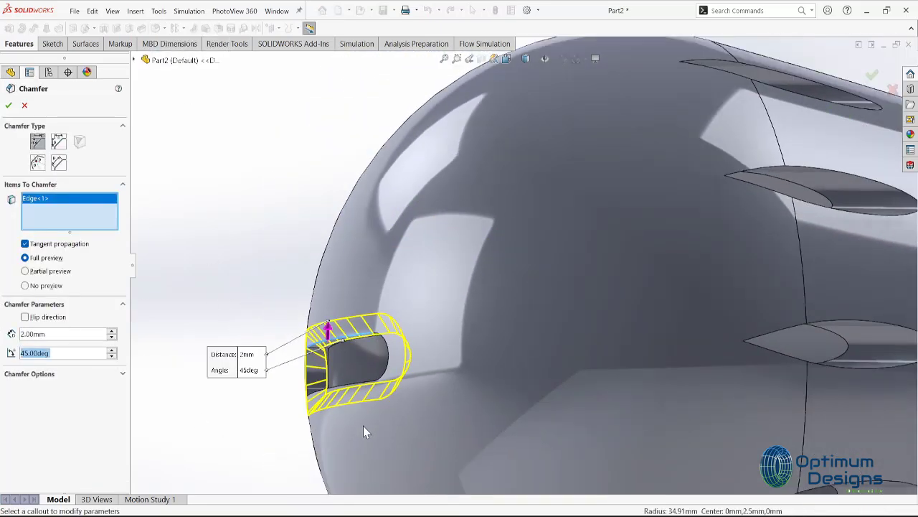
{"action": "middle_click_drag", "start_coordinate": [363, 425], "coordinate": [373, 477]}
- Try other chamfer settings, then confirm 2 mm × 45° wrapping the whole slot edge
{"action": "left_click", "coordinate": [25, 244]}
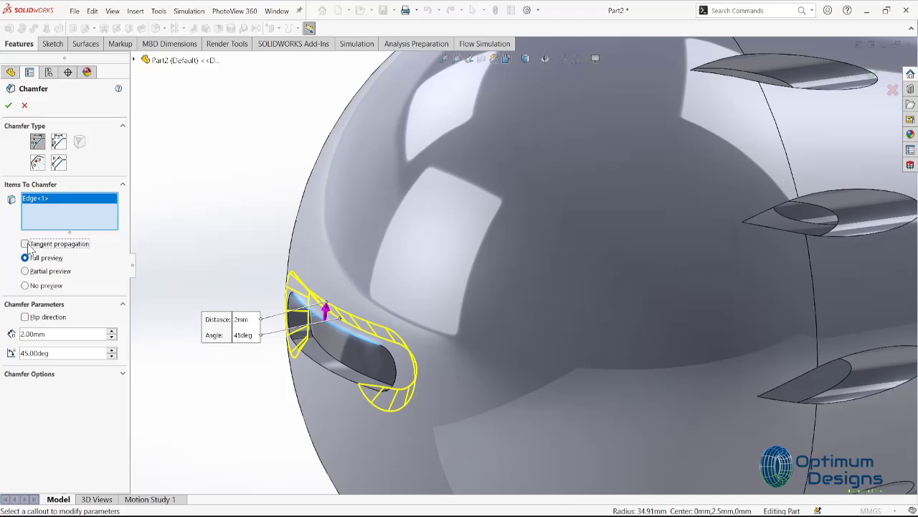
{"action": "left_click", "coordinate": [64, 334]}
{"action": "type", "text": "1.5"}
{"action": "key", "text": "Tab"}
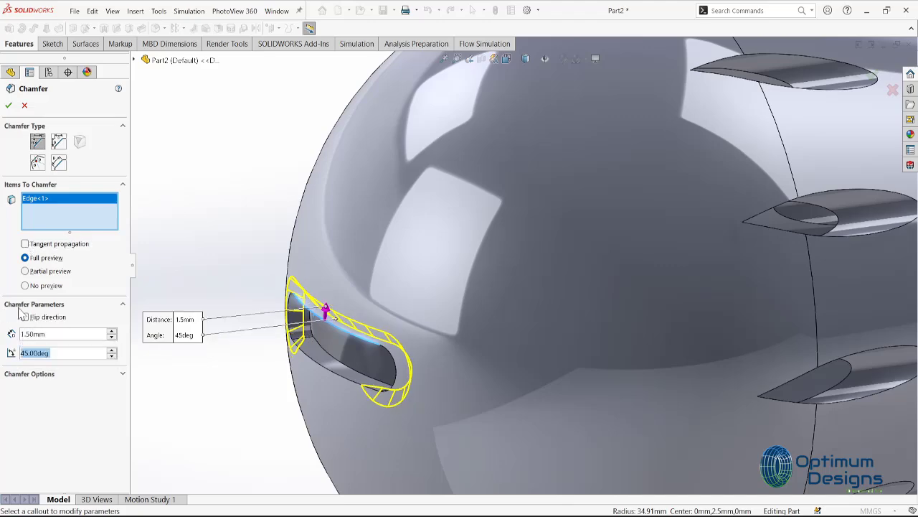
{"action": "left_click", "coordinate": [25, 316]}
{"action": "left_click", "coordinate": [25, 317]}
{"action": "mouse_move", "coordinate": [215, 344]}
{"action": "middle_mouse_down"}
{"action": "mouse_move", "coordinate": [287, 298]}
{"action": "mouse_move", "coordinate": [287, 312]}
{"action": "middle_mouse_up"}
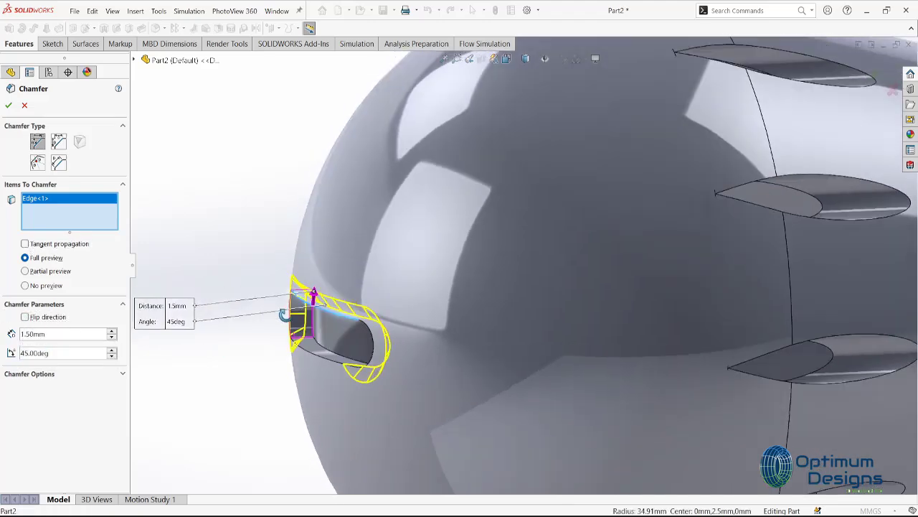
{"action": "left_click_drag", "start_coordinate": [46, 334], "coordinate": [3, 337]}
{"action": "key", "text": "Tab"}
{"action": "left_click", "coordinate": [39, 247]}
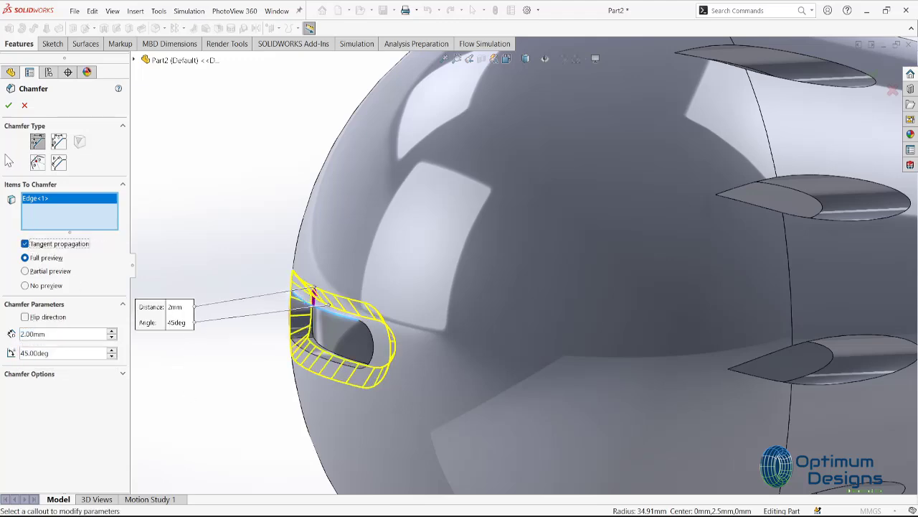
{"action": "left_click", "coordinate": [9, 106]}
- Switch the model to an isometric view
{"action": "middle_click_drag", "start_coordinate": [513, 331], "coordinate": [512, 318]}
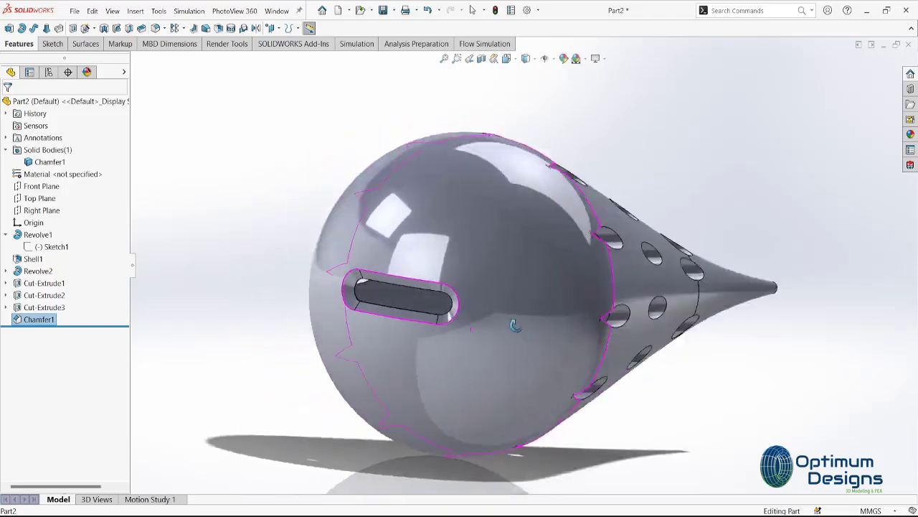
{"action": "key", "text": "space"}
{"action": "left_click", "coordinate": [431, 247]}
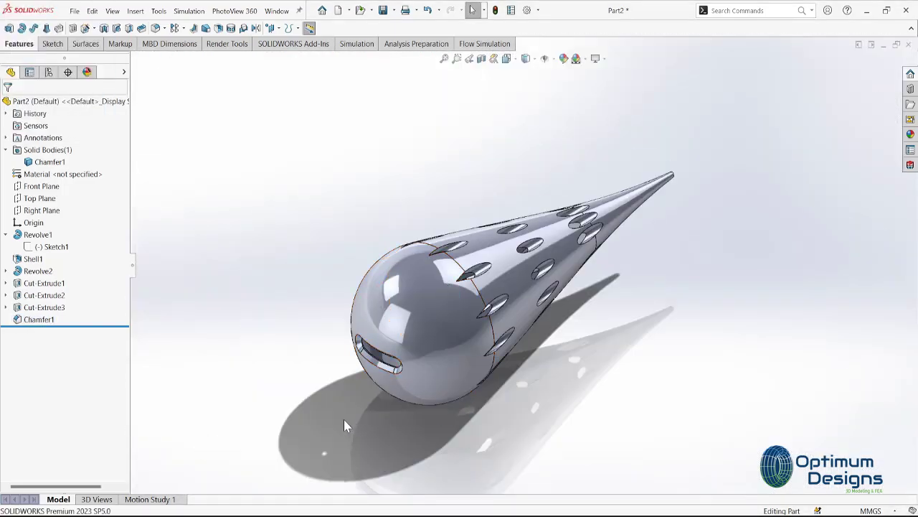
- Save the part as 'final Design' inside a new 'Final DEsign' folder
{"action": "key", "text": "ctrl+s"}
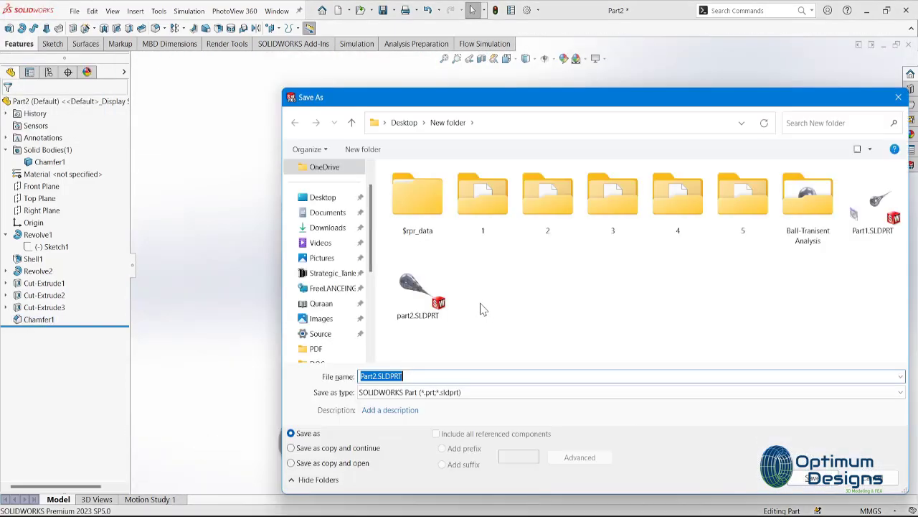
{"action": "left_click", "coordinate": [363, 149]}
{"action": "type", "text": "Final DEsign"}
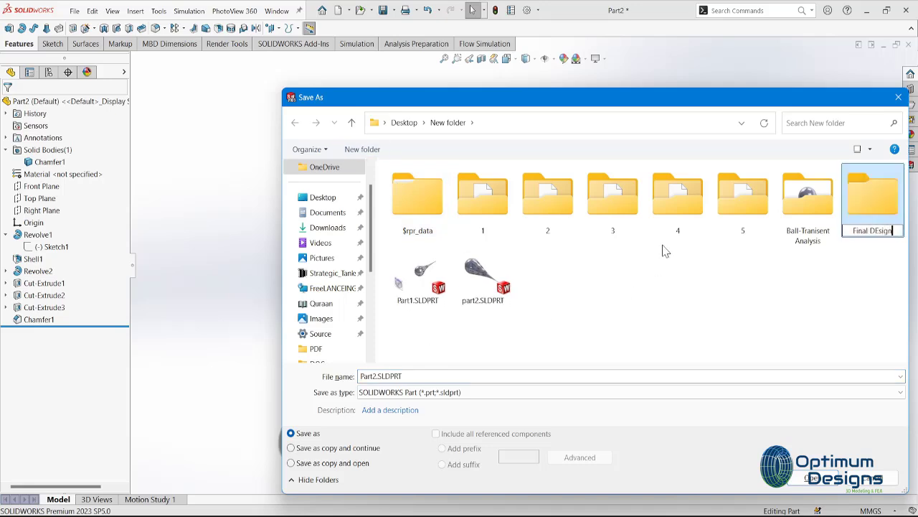
{"action": "key", "text": "Return"}
{"action": "key", "text": "Return"}
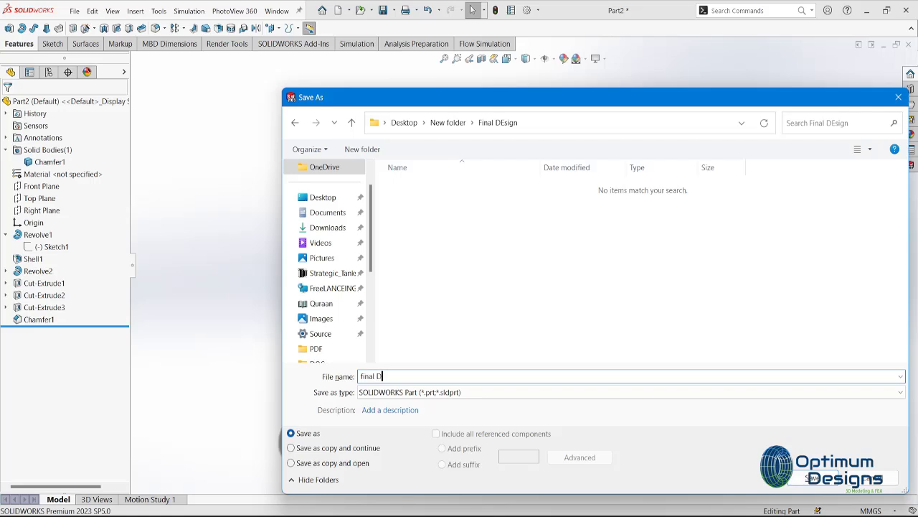
{"action": "key", "text": "Return"}
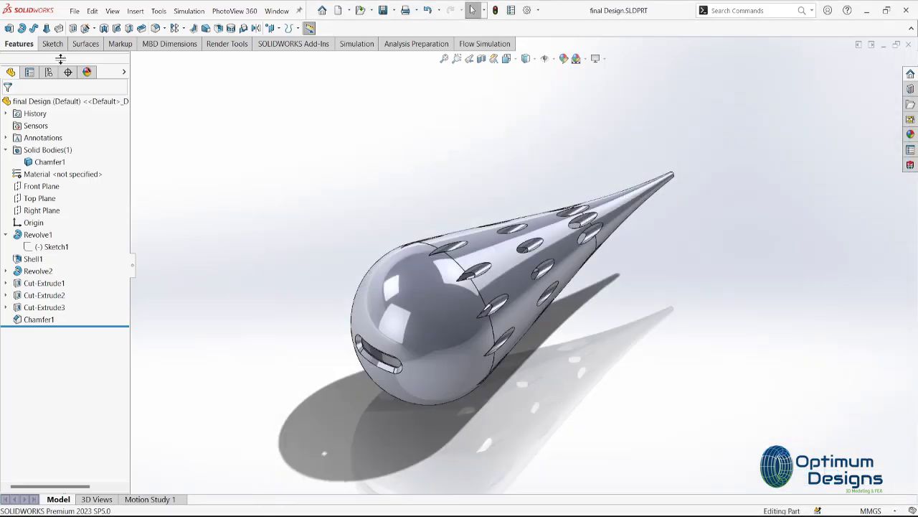
- Start the Flow Simulation wizard and set the volume flow rate unit to m^3/h
{"action": "left_click", "coordinate": [9, 28]}
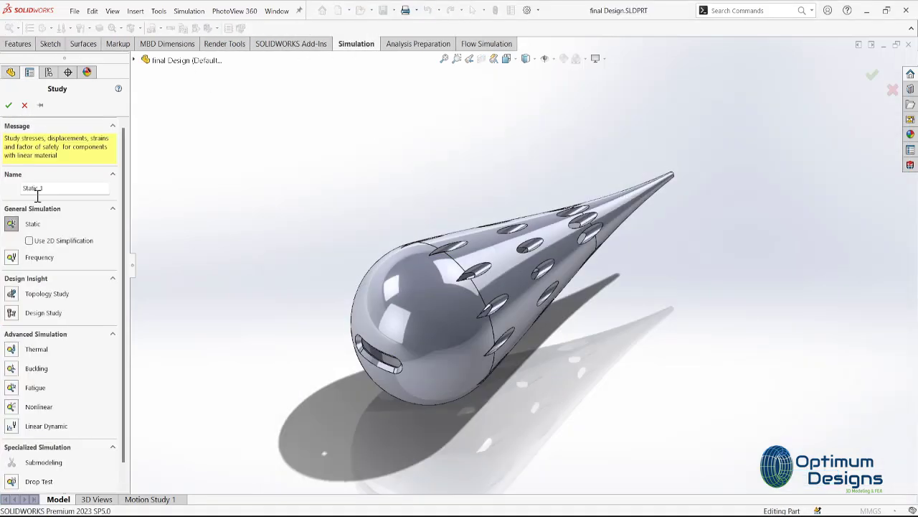
{"action": "left_click", "coordinate": [25, 106]}
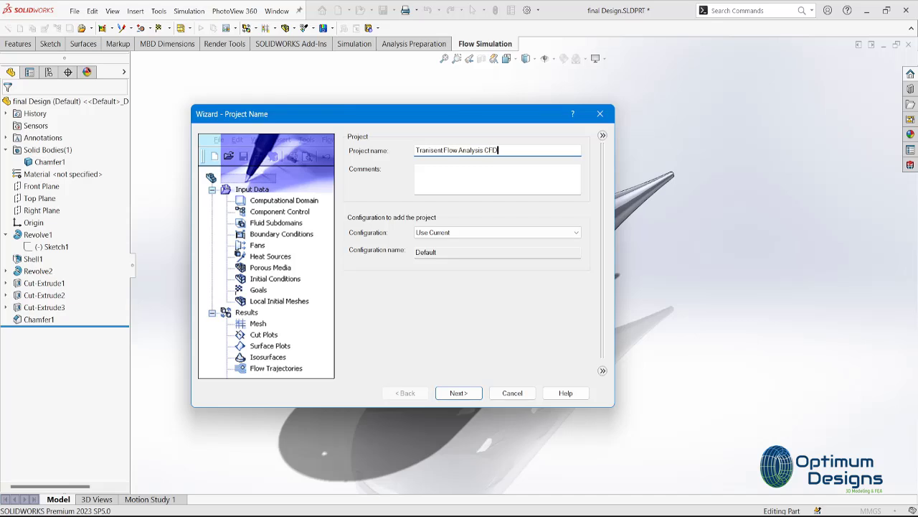
{"action": "left_click", "coordinate": [475, 398]}
{"action": "left_click", "coordinate": [445, 294]}
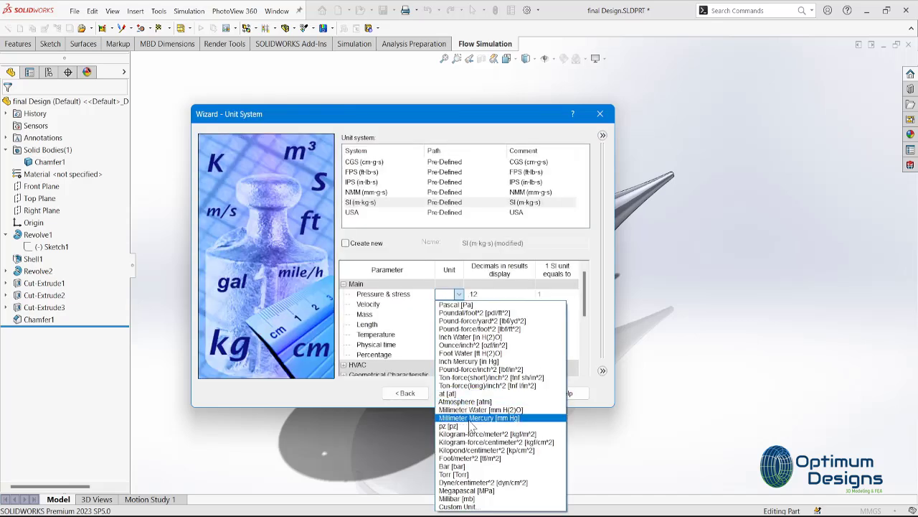
{"action": "left_click", "coordinate": [459, 468]}
{"action": "scroll", "coordinate": [434, 374], "scroll_direction": "down", "scroll_amount": 1}
{"action": "scroll", "coordinate": [445, 344], "scroll_direction": "down", "scroll_amount": 2}
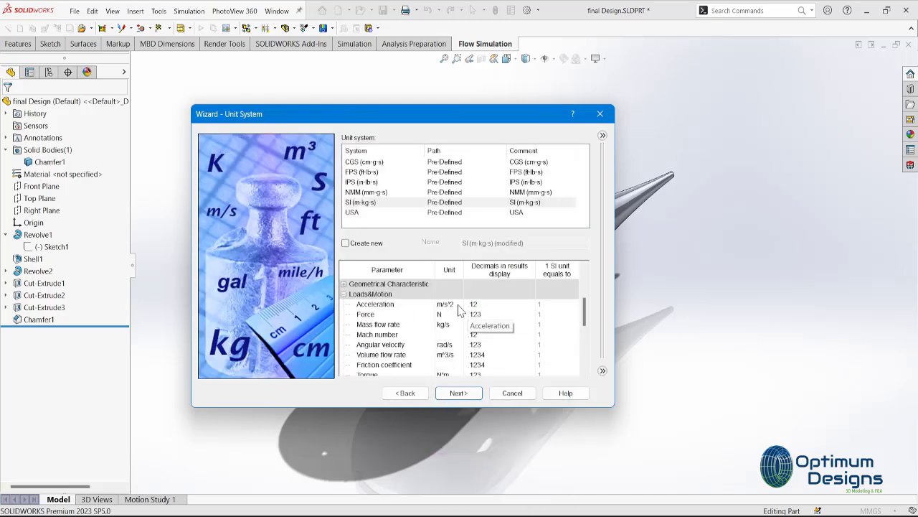
{"action": "left_click", "coordinate": [454, 354]}
{"action": "left_click", "coordinate": [473, 192]}
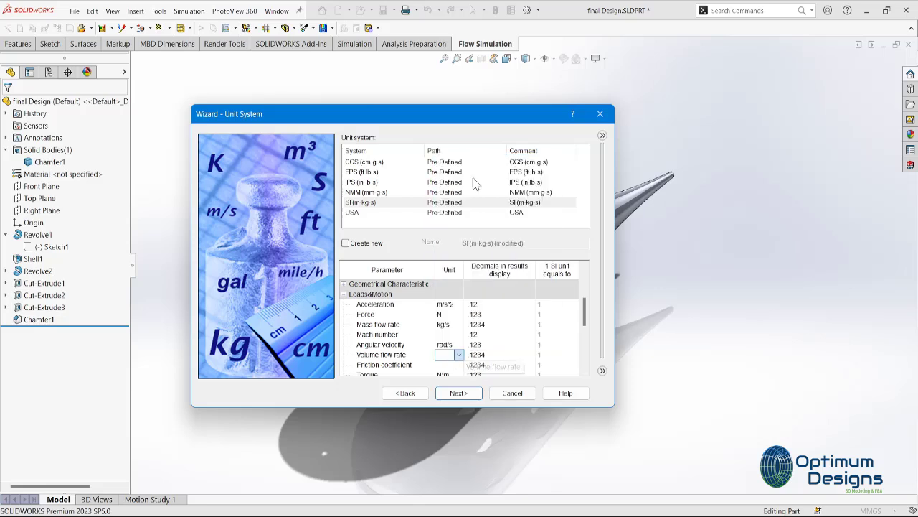
{"action": "left_click", "coordinate": [460, 393]}
- Make the analysis time-dependent with a 90 s total analysis time
{"action": "left_click", "coordinate": [473, 171]}
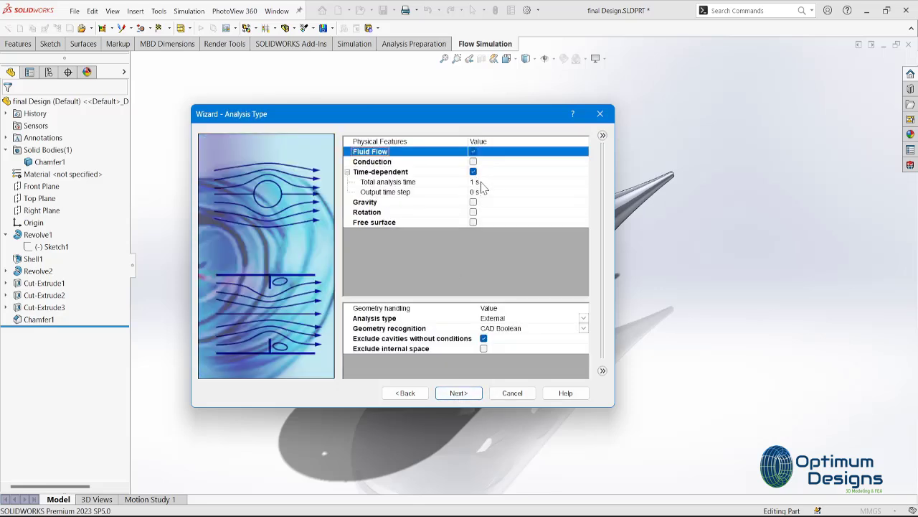
{"action": "left_click", "coordinate": [442, 185]}
{"action": "type", "text": "10"}
{"action": "left_click", "coordinate": [487, 191]}
{"action": "left_click", "coordinate": [481, 183]}
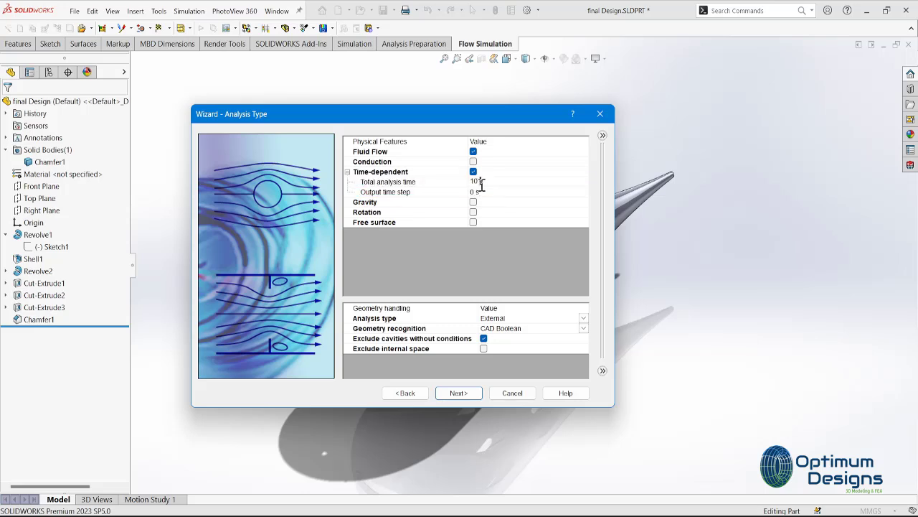
{"action": "type", "text": "90"}
{"action": "left_click", "coordinate": [477, 192]}
{"action": "type", "text": "0.0001"}
{"action": "left_click", "coordinate": [485, 342]}
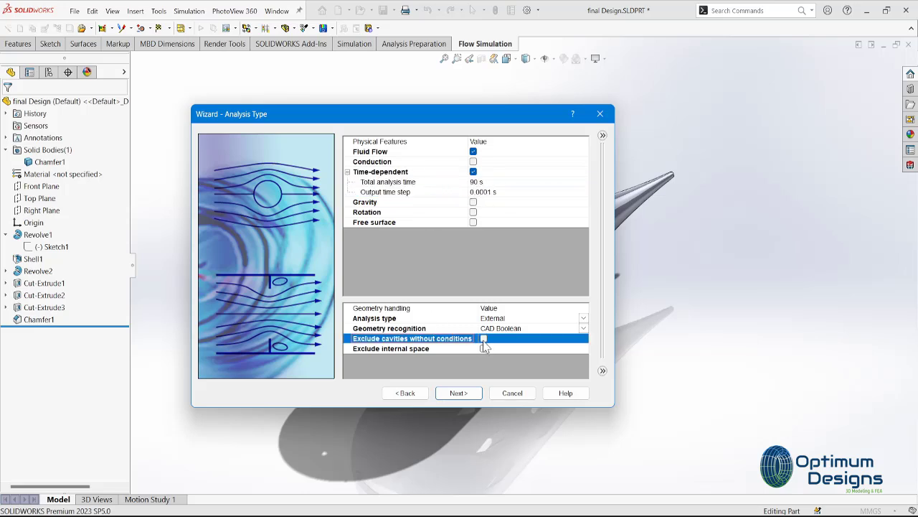
{"action": "left_click", "coordinate": [444, 394]}
- Move through the wizard pages to the initial and ambient conditions
{"action": "mouse_move", "coordinate": [378, 170]}
{"action": "left_mouse_down"}
{"action": "mouse_move", "coordinate": [398, 186]}
{"action": "mouse_move", "coordinate": [416, 284]}
{"action": "left_mouse_up"}
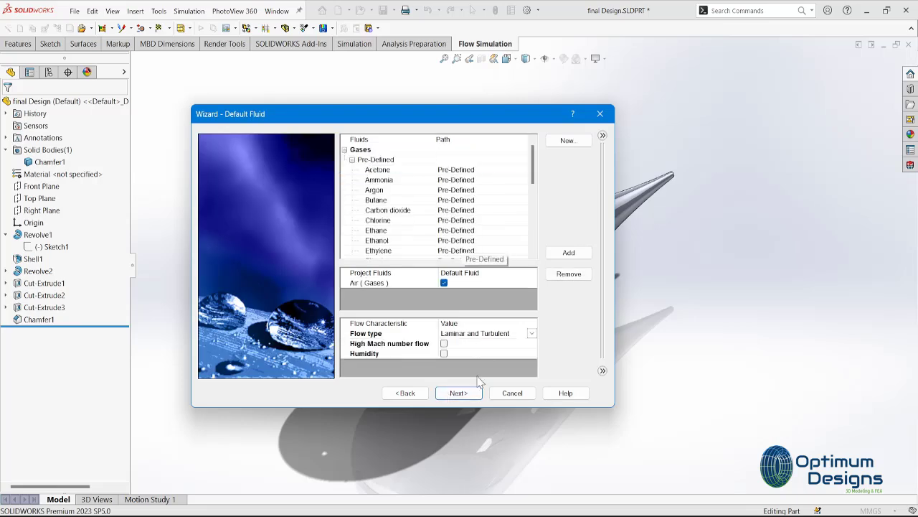
{"action": "left_click", "coordinate": [459, 393]}
{"action": "left_click", "coordinate": [420, 394]}
{"action": "left_click", "coordinate": [420, 395]}
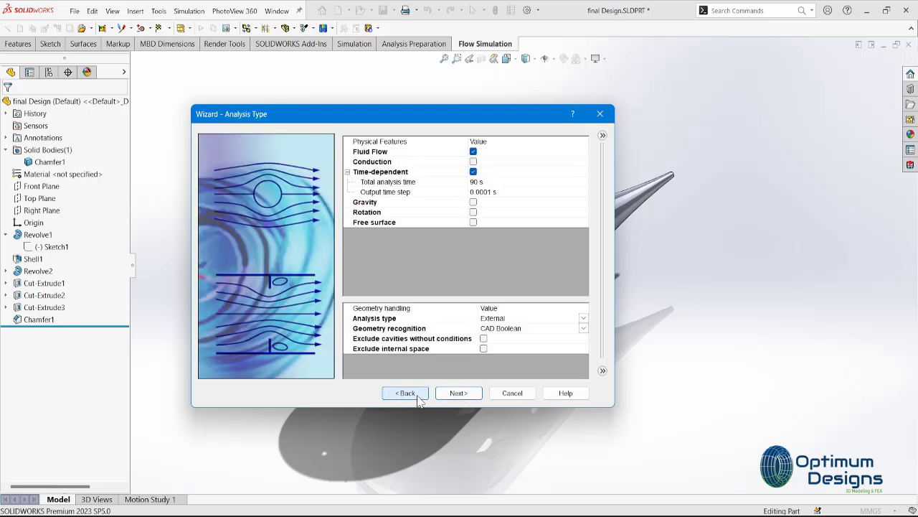
{"action": "left_click", "coordinate": [421, 400]}
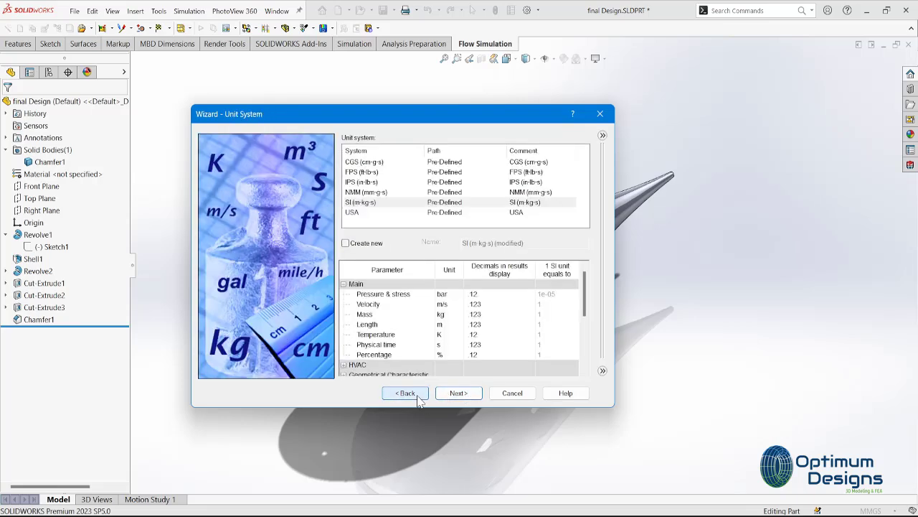
{"action": "left_click", "coordinate": [459, 393]}
{"action": "left_click", "coordinate": [459, 393]}
{"action": "left_click", "coordinate": [459, 394]}
{"action": "left_click", "coordinate": [462, 395]}
- Set the X-direction velocity to 4 m/s and finish the wizard
{"action": "left_click_drag", "start_coordinate": [479, 121], "coordinate": [190, 139]}
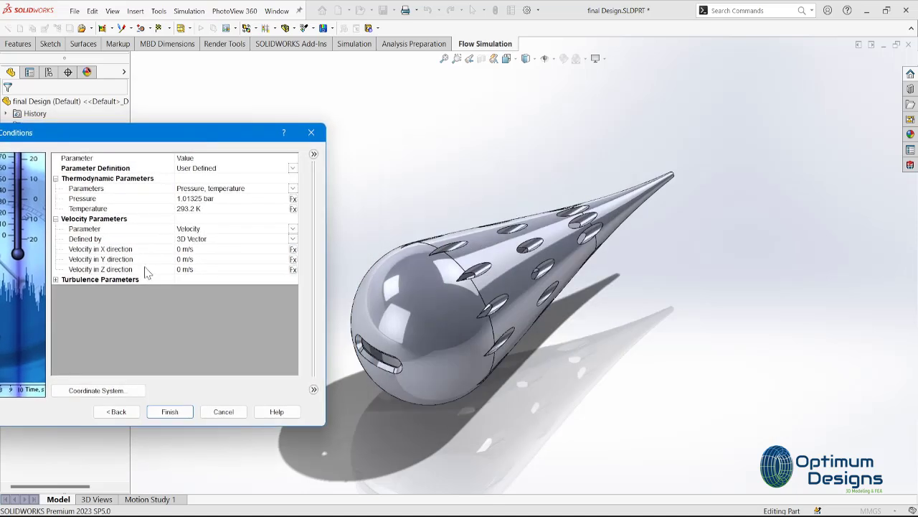
{"action": "type", "text": "4"}
{"action": "left_click", "coordinate": [142, 259]}
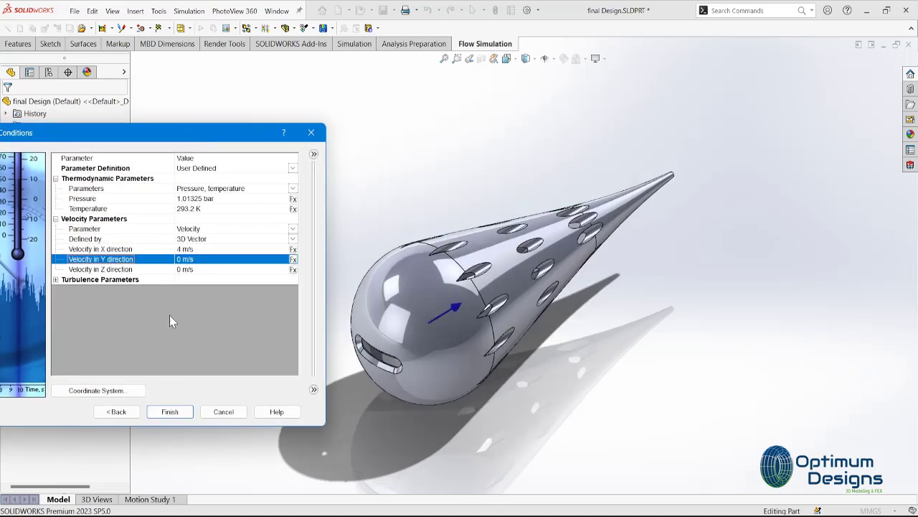
{"action": "left_click", "coordinate": [174, 249]}
{"action": "left_click", "coordinate": [149, 259]}
{"action": "left_click", "coordinate": [169, 411]}
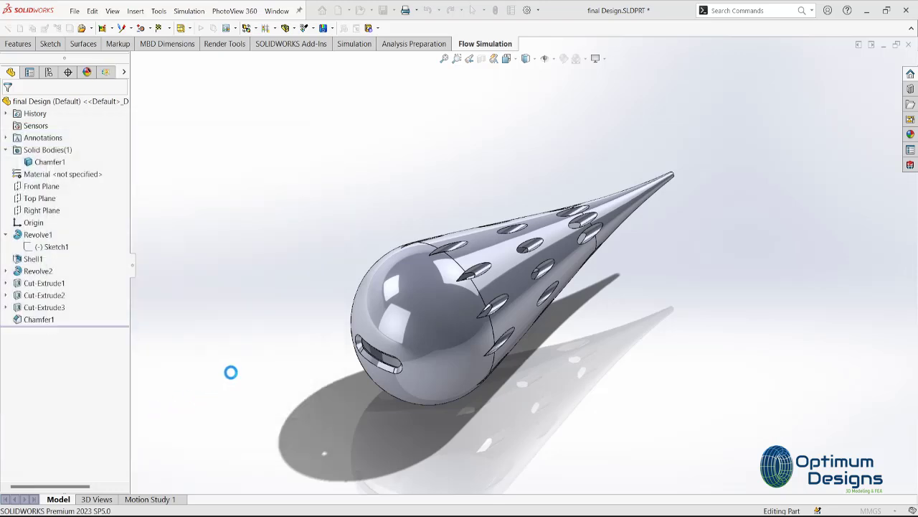
- Fit the computational domain in view and switch to an isometric orientation
{"action": "key", "text": "f"}
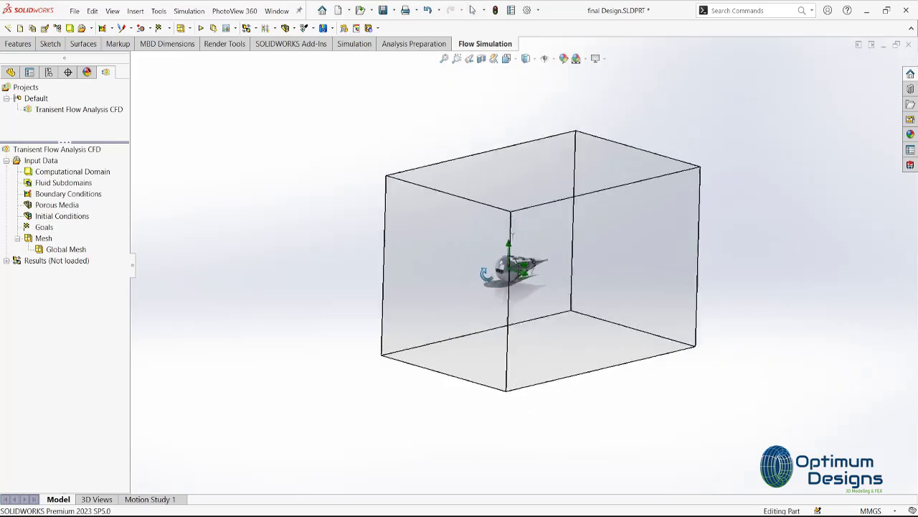
{"action": "middle_click_drag", "start_coordinate": [340, 296], "coordinate": [540, 287]}
{"action": "scroll", "coordinate": [538, 267], "scroll_direction": "down", "scroll_amount": 3}
{"action": "scroll", "coordinate": [539, 267], "scroll_direction": "down", "scroll_amount": 3}
{"action": "key", "text": "ctrl+7"}
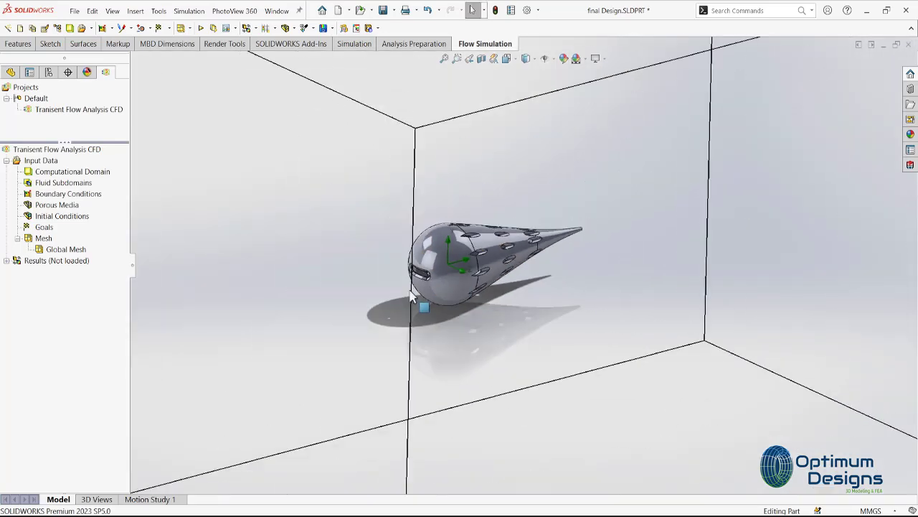
- Insert Average Velocity and Force surface goals on the teardrop's rounded front face
{"action": "right_click", "coordinate": [43, 227]}
{"action": "left_click", "coordinate": [92, 270]}
{"action": "scroll", "coordinate": [426, 268], "scroll_direction": "down", "scroll_amount": 5}
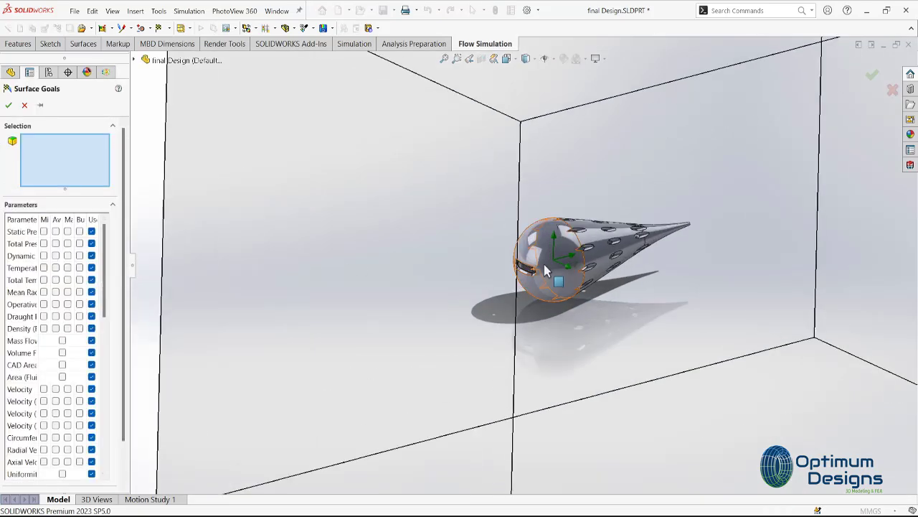
{"action": "scroll", "coordinate": [544, 270], "scroll_direction": "down", "scroll_amount": 3}
{"action": "left_click", "coordinate": [543, 270]}
{"action": "left_click_drag", "start_coordinate": [131, 287], "coordinate": [181, 293]}
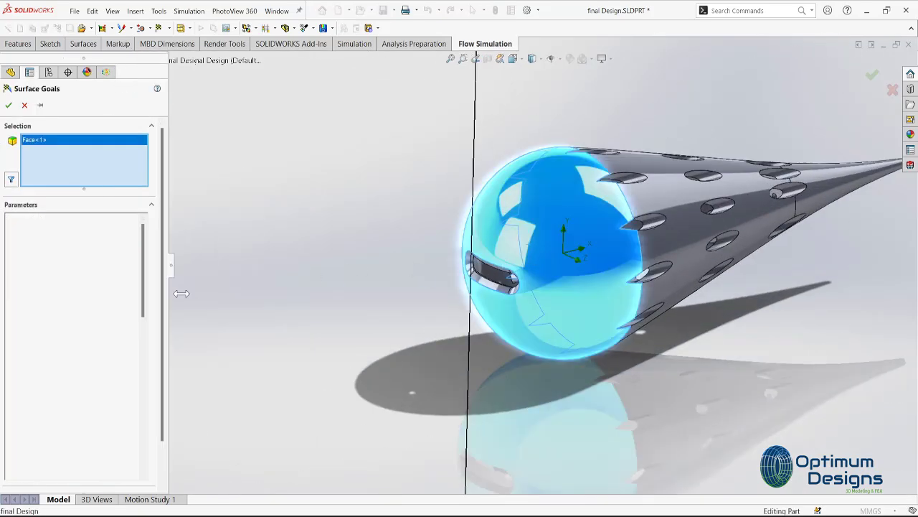
{"action": "scroll", "coordinate": [117, 363], "scroll_direction": "down", "scroll_amount": 5}
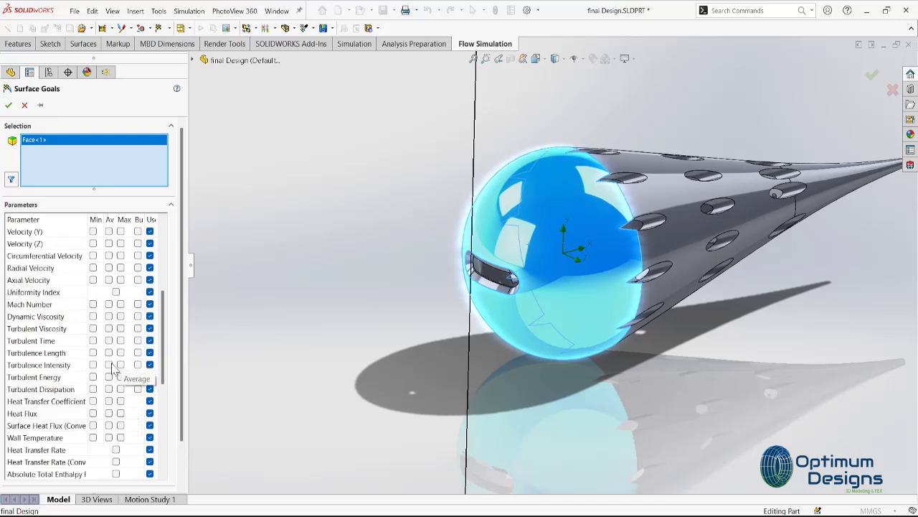
{"action": "scroll", "coordinate": [112, 402], "scroll_direction": "down", "scroll_amount": 3}
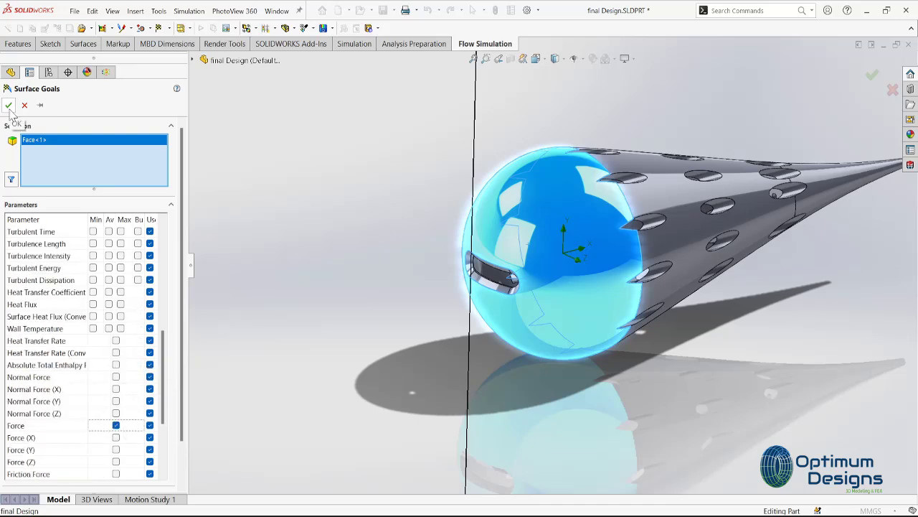
{"action": "scroll", "coordinate": [113, 412], "scroll_direction": "up", "scroll_amount": 3}
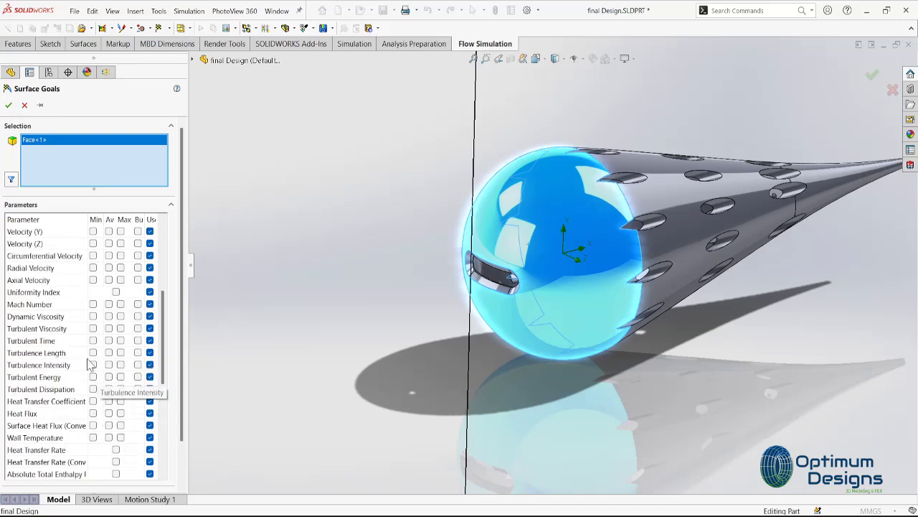
{"action": "scroll", "coordinate": [113, 413], "scroll_direction": "up", "scroll_amount": 1}
{"action": "left_click", "coordinate": [8, 105]}
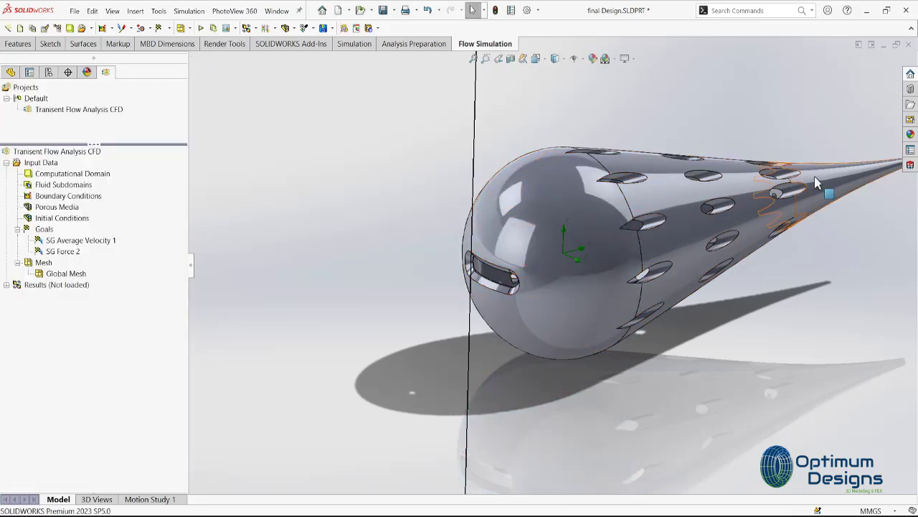
- Start a new surface goal and pick the first hole faces near the narrow tail
{"action": "right_click", "coordinate": [44, 229]}
{"action": "left_click", "coordinate": [79, 267]}
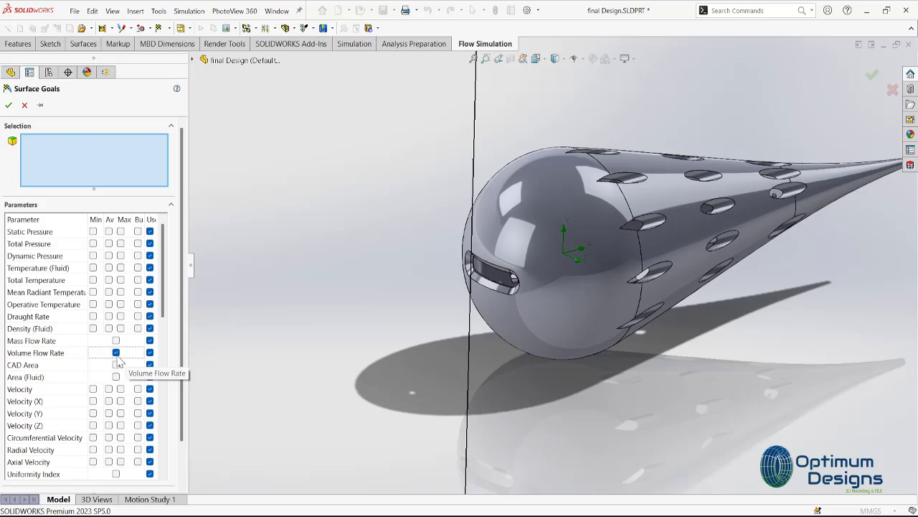
{"action": "left_click", "coordinate": [776, 189]}
{"action": "left_click", "coordinate": [788, 195]}
{"action": "scroll", "coordinate": [782, 192], "scroll_direction": "down", "scroll_amount": 3}
{"action": "scroll", "coordinate": [782, 192], "scroll_direction": "down", "scroll_amount": 4}
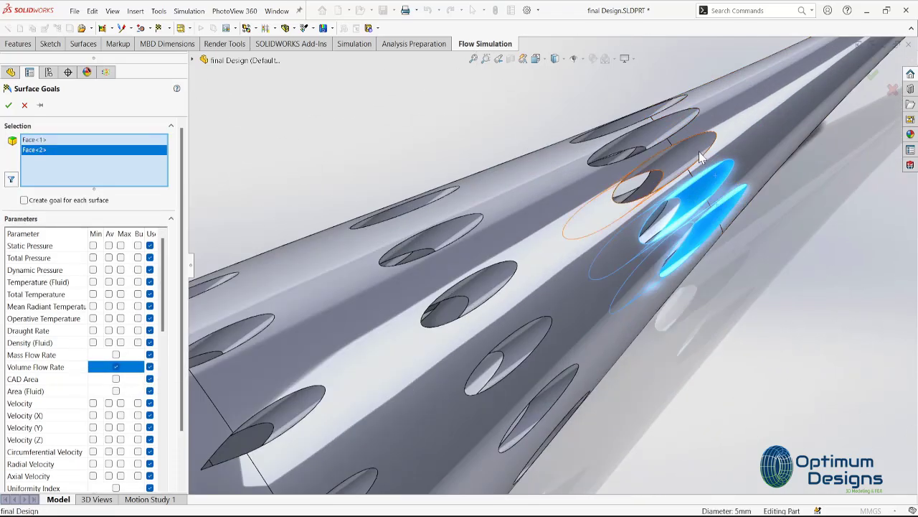
{"action": "left_click", "coordinate": [702, 158]}
{"action": "left_click", "coordinate": [706, 169]}
{"action": "mouse_move", "coordinate": [707, 168]}
{"action": "middle_mouse_down"}
{"action": "mouse_move", "coordinate": [734, 266]}
{"action": "mouse_move", "coordinate": [654, 111]}
{"action": "middle_mouse_up"}
{"action": "left_click", "coordinate": [654, 111]}
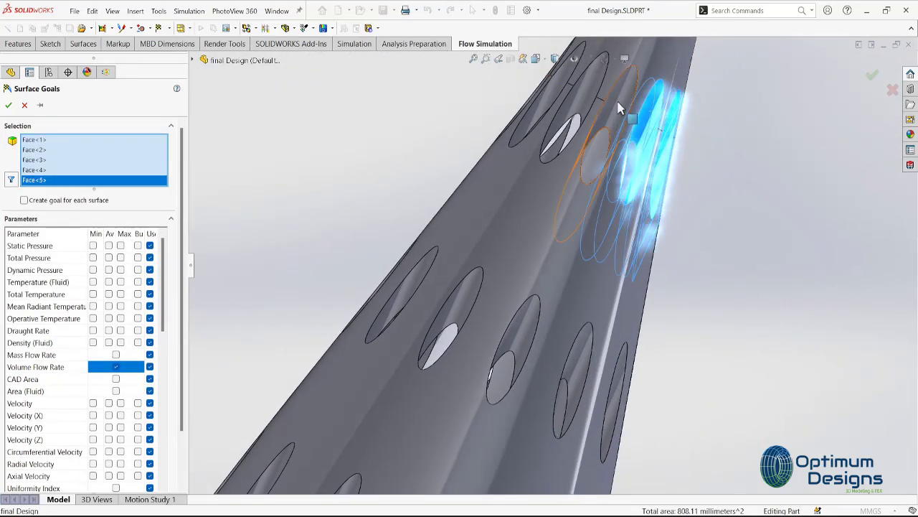
{"action": "left_click", "coordinate": [618, 106]}
- Add the remaining tail hole faces, 11 in all, and confirm the average Volume Flow Rate goal
{"action": "scroll", "coordinate": [618, 106], "scroll_direction": "up", "scroll_amount": 3}
{"action": "middle_click_drag", "start_coordinate": [618, 144], "coordinate": [687, 307]}
{"action": "scroll", "coordinate": [585, 209], "scroll_direction": "down", "scroll_amount": 2}
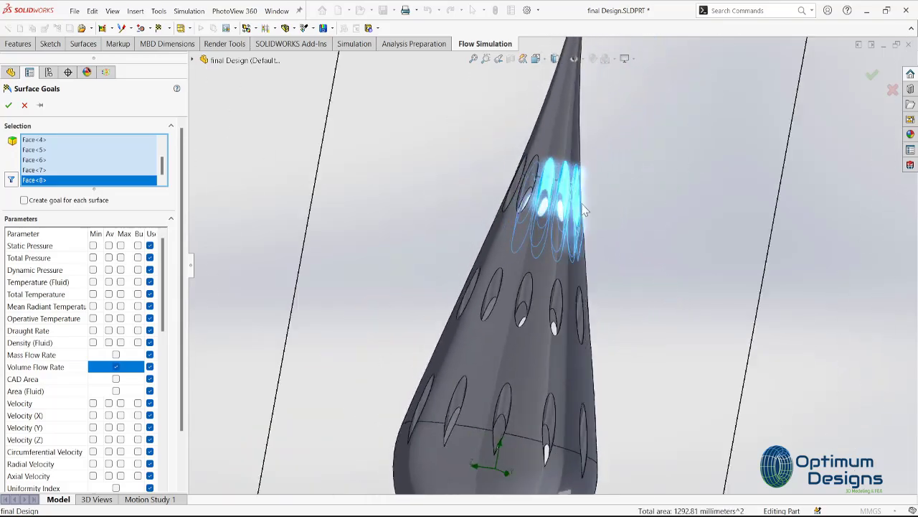
{"action": "scroll", "coordinate": [584, 209], "scroll_direction": "down", "scroll_amount": 3}
{"action": "middle_click_drag", "start_coordinate": [495, 205], "coordinate": [525, 143]}
{"action": "left_click", "coordinate": [424, 211]}
{"action": "mouse_move", "coordinate": [424, 211]}
{"action": "middle_mouse_down"}
{"action": "mouse_move", "coordinate": [490, 229]}
{"action": "mouse_move", "coordinate": [459, 129]}
{"action": "mouse_move", "coordinate": [482, 320]}
{"action": "middle_mouse_up"}
{"action": "scroll", "coordinate": [481, 297], "scroll_direction": "up", "scroll_amount": 3}
{"action": "scroll", "coordinate": [482, 319], "scroll_direction": "down", "scroll_amount": 4}
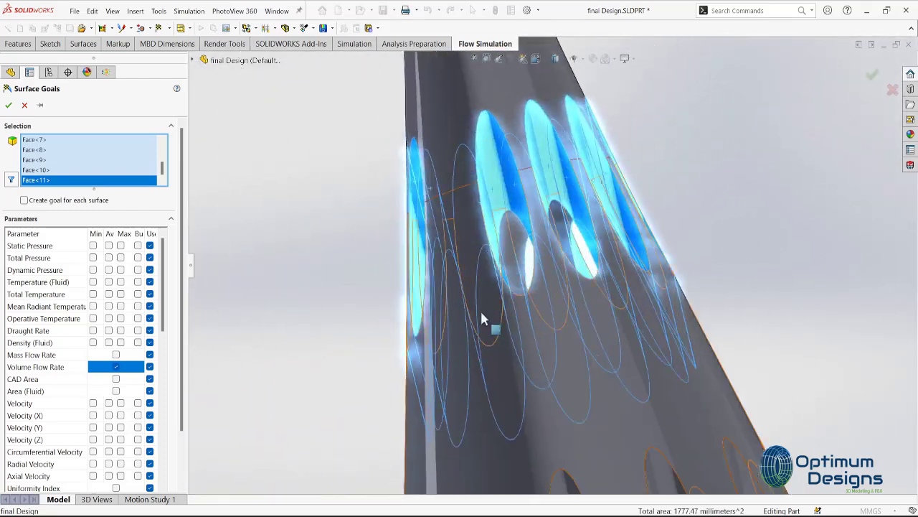
{"action": "scroll", "coordinate": [482, 319], "scroll_direction": "up", "scroll_amount": 3}
{"action": "mouse_move", "coordinate": [469, 195]}
{"action": "middle_mouse_down"}
{"action": "mouse_move", "coordinate": [447, 365]}
{"action": "mouse_move", "coordinate": [393, 340]}
{"action": "middle_mouse_up"}
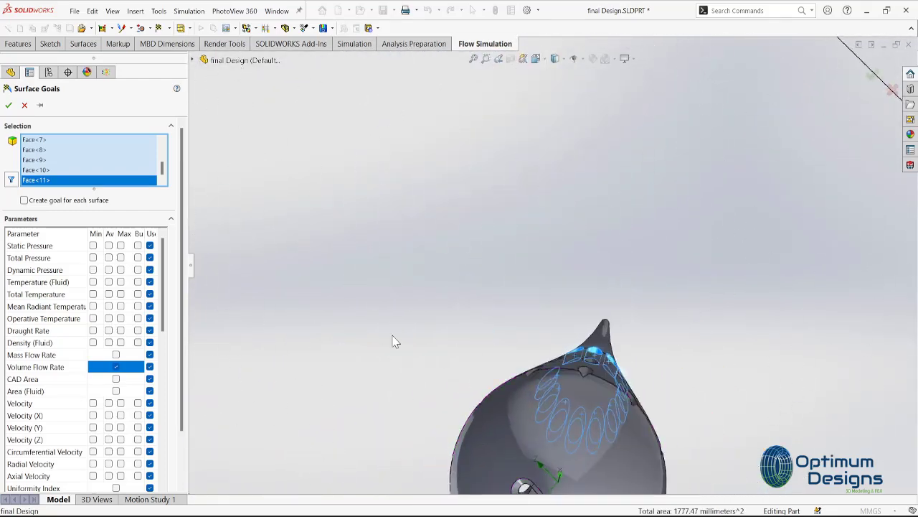
{"action": "left_click", "coordinate": [8, 105]}
{"action": "key", "text": "space"}
{"action": "scroll", "coordinate": [470, 348], "scroll_direction": "up", "scroll_amount": 4}
{"action": "middle_click_drag", "start_coordinate": [469, 348], "coordinate": [452, 314]}
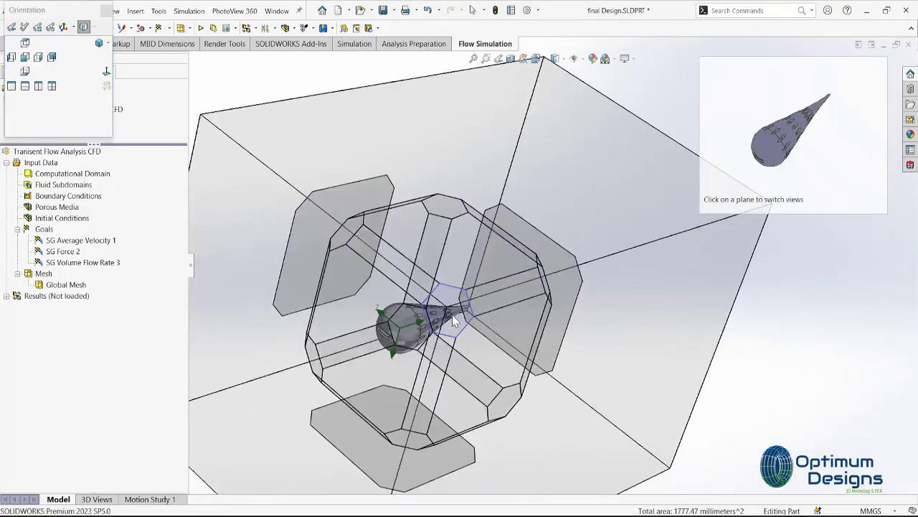
{"action": "key", "text": "Escape"}
- Rename the volume flow goal to 'Outlet Volume Flow Rate 3'
{"action": "right_click", "coordinate": [64, 262]}
{"action": "left_click", "coordinate": [97, 329]}
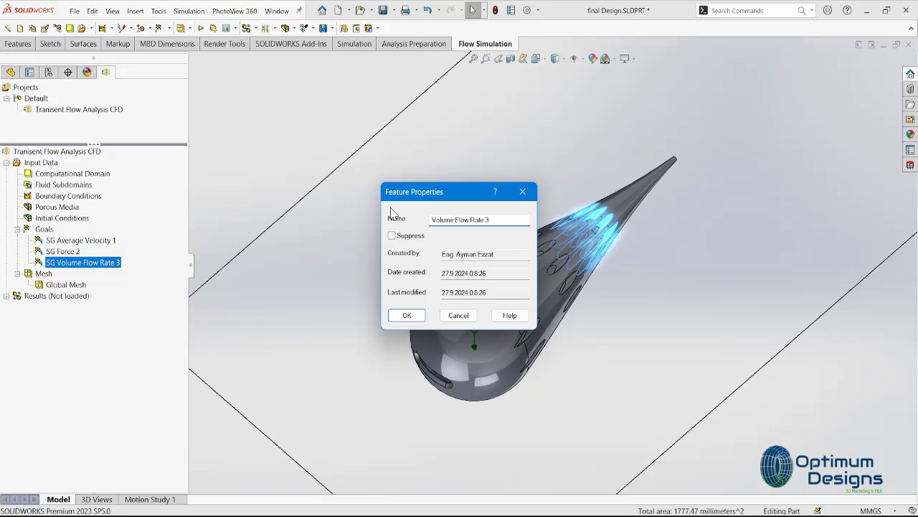
{"action": "type", "text": "Outlet"}
{"action": "left_click", "coordinate": [407, 315]}
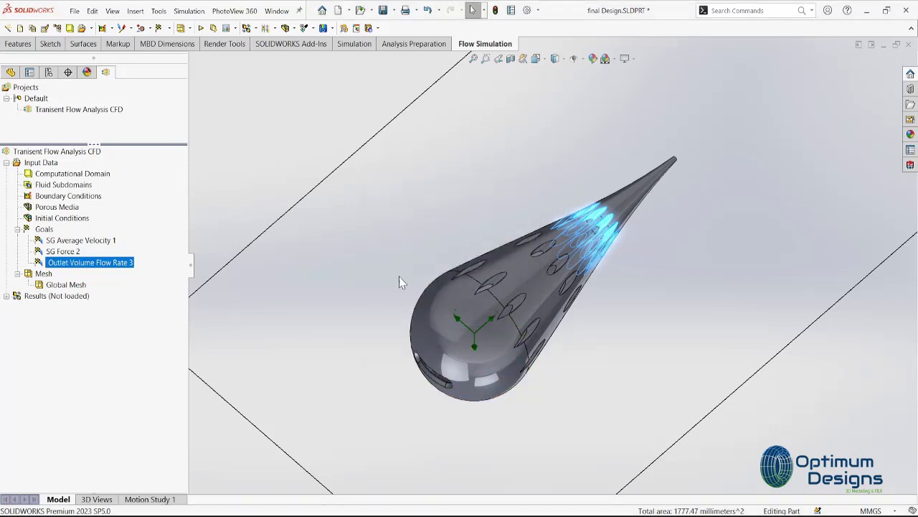
- Rename the force goal to 'Force Applied on front Face', removing the SG prefix
{"action": "left_click", "coordinate": [69, 252]}
{"action": "right_click", "coordinate": [75, 255]}
{"action": "left_click", "coordinate": [111, 326]}
{"action": "left_click_drag", "start_coordinate": [440, 219], "coordinate": [411, 223]}
{"action": "type", "text": "Force Applied on front Face"}
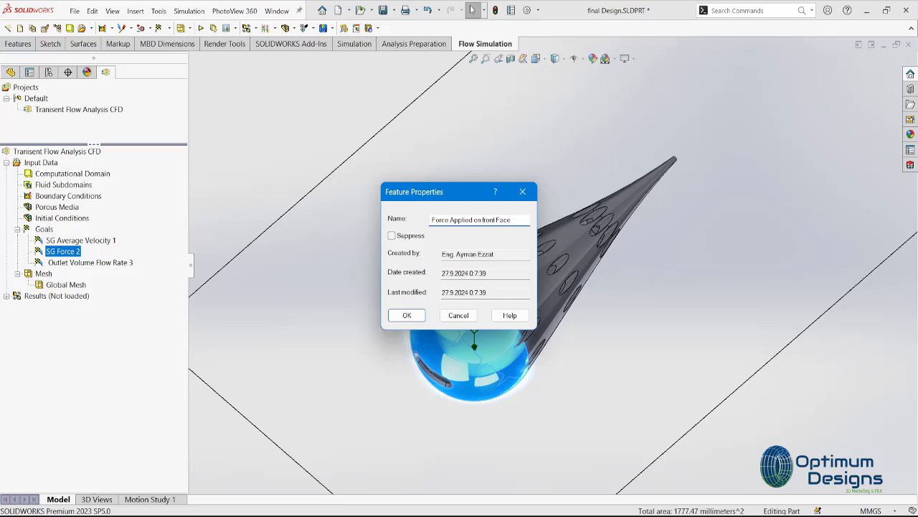
{"action": "left_click", "coordinate": [407, 315]}
- Rename the average velocity goal to 'Average Velocity on front face'
{"action": "right_click", "coordinate": [111, 242]}
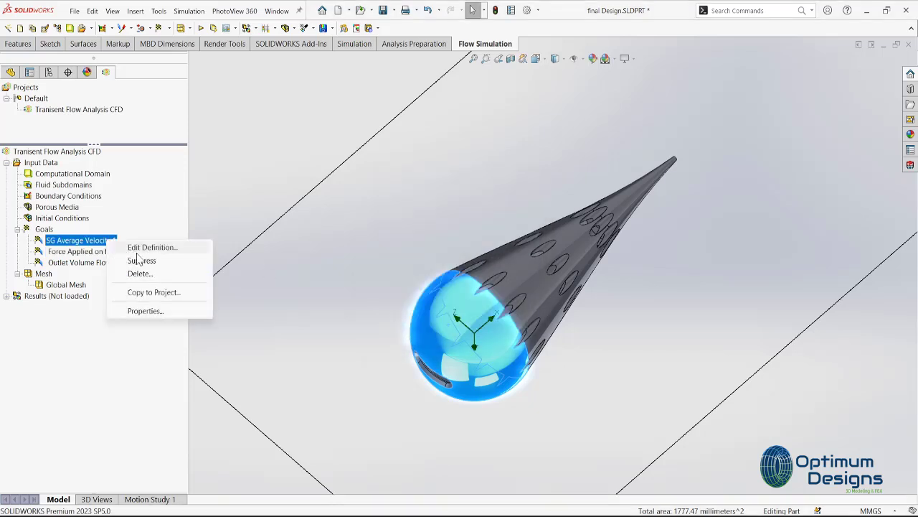
{"action": "left_click", "coordinate": [143, 316]}
{"action": "type", "text": "Average Velocity on front fac"}
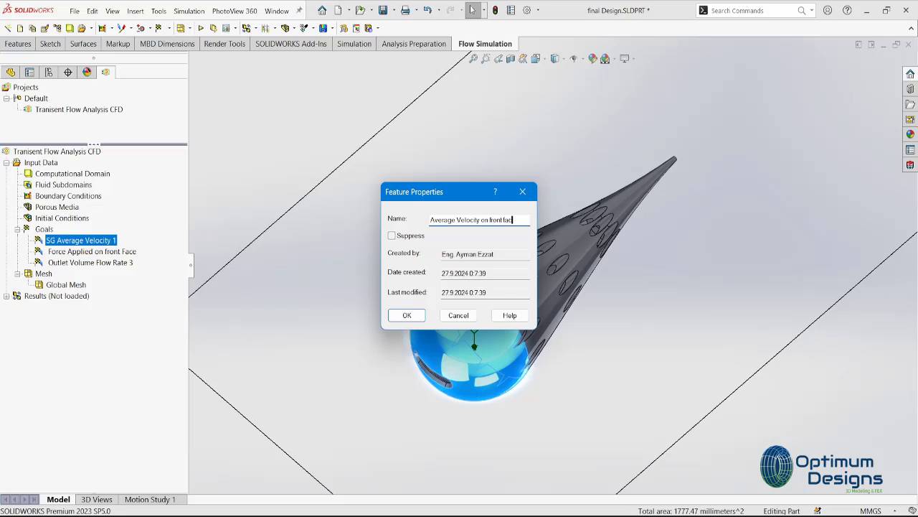
{"action": "type", "text": "e"}
{"action": "key", "text": "Return"}
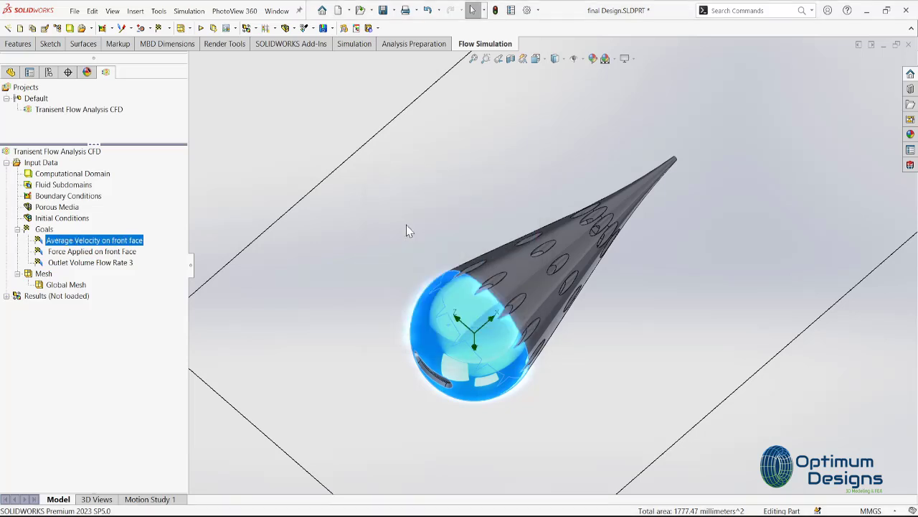
- Start another surface goal, then close it without adding anything
{"action": "left_click", "coordinate": [120, 266]}
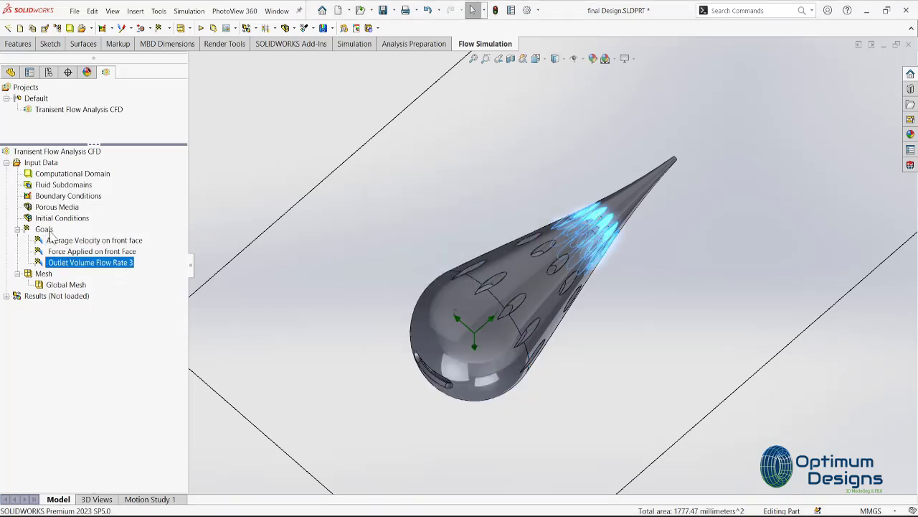
{"action": "right_click", "coordinate": [44, 229]}
{"action": "left_click", "coordinate": [86, 267]}
{"action": "scroll", "coordinate": [120, 398], "scroll_direction": "down", "scroll_amount": 5}
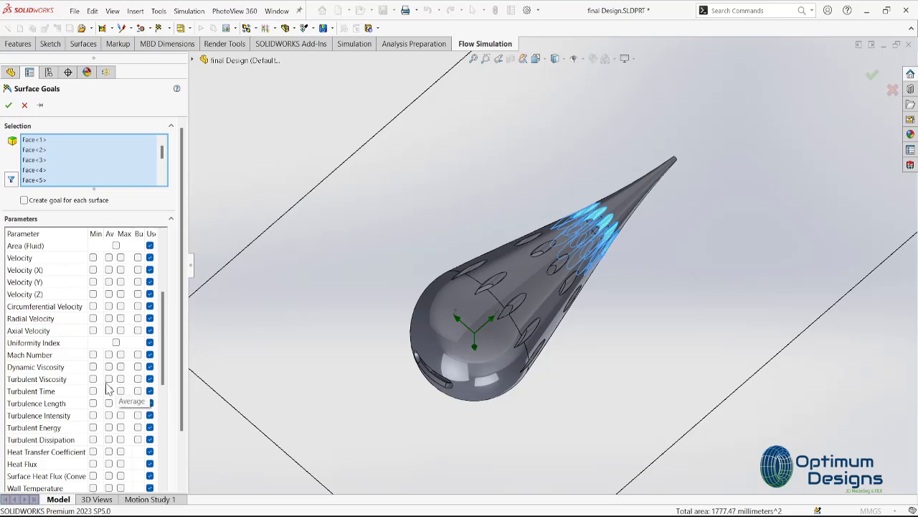
{"action": "left_click", "coordinate": [24, 104]}
- Add a surface goal on the pointed tail face tracking average Turbulent Viscosity
{"action": "left_click", "coordinate": [627, 190]}
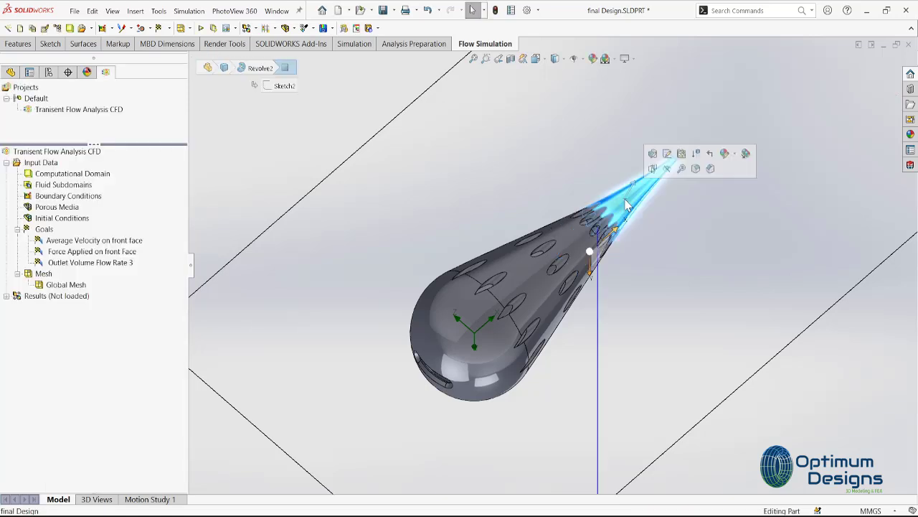
{"action": "right_click", "coordinate": [44, 229]}
{"action": "left_click", "coordinate": [101, 265]}
{"action": "scroll", "coordinate": [84, 381], "scroll_direction": "down", "scroll_amount": 5}
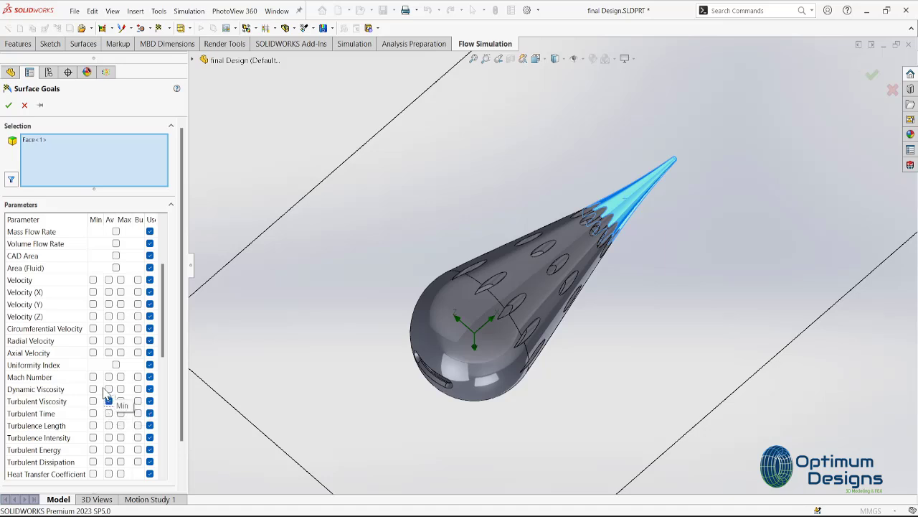
{"action": "left_click", "coordinate": [9, 106]}
- Rename the new goal to 'Average Turbulent Viscosity on Tail'
{"action": "left_click", "coordinate": [62, 275]}
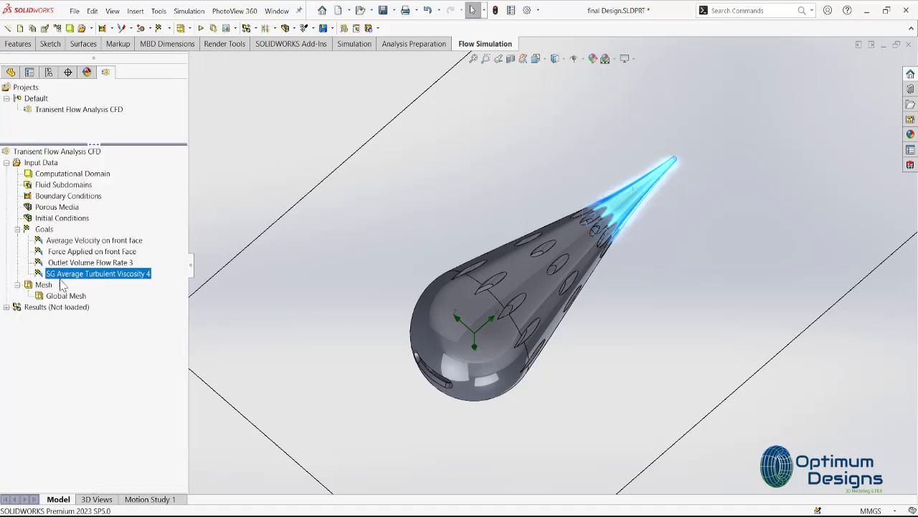
{"action": "right_click", "coordinate": [62, 275]}
{"action": "left_click", "coordinate": [79, 346]}
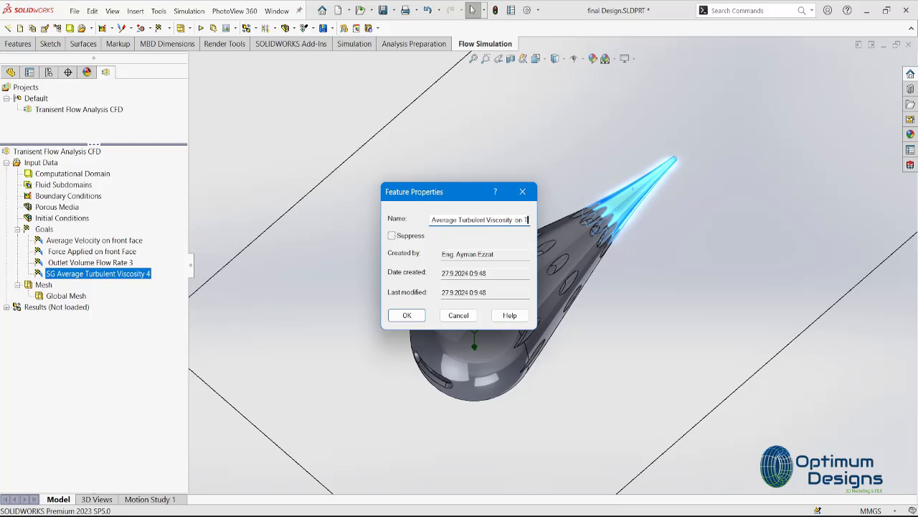
{"action": "key", "text": "Return"}
{"action": "left_click", "coordinate": [129, 263]}
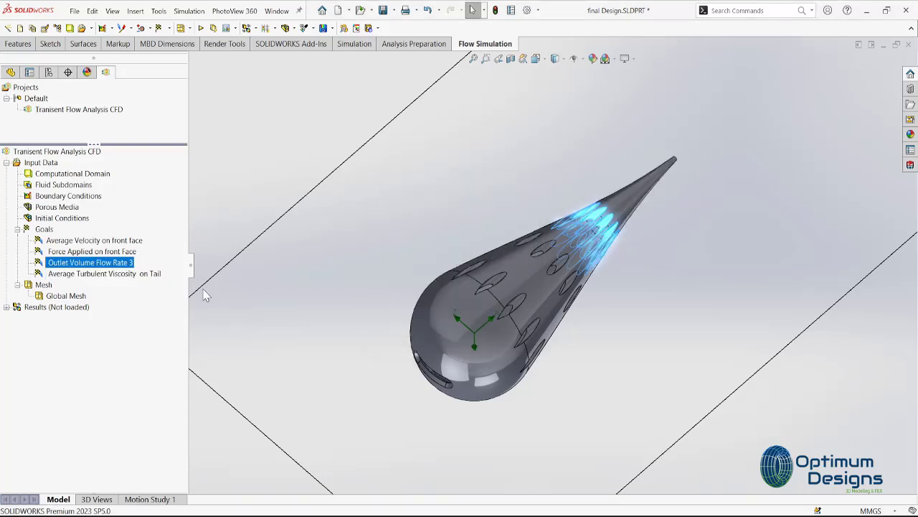
{"action": "middle_click_drag", "start_coordinate": [204, 294], "coordinate": [436, 266]}
{"action": "double_click", "coordinate": [50, 297]}
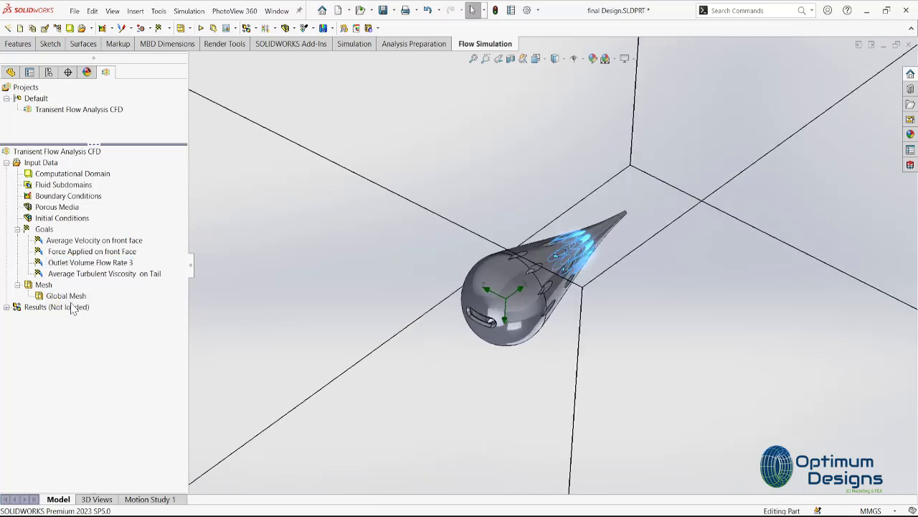
- Add a 15-iteration finish condition and set the global domain refinement level in Calculation Control Options
{"action": "left_click", "coordinate": [9, 105]}
{"action": "right_click", "coordinate": [50, 165]}
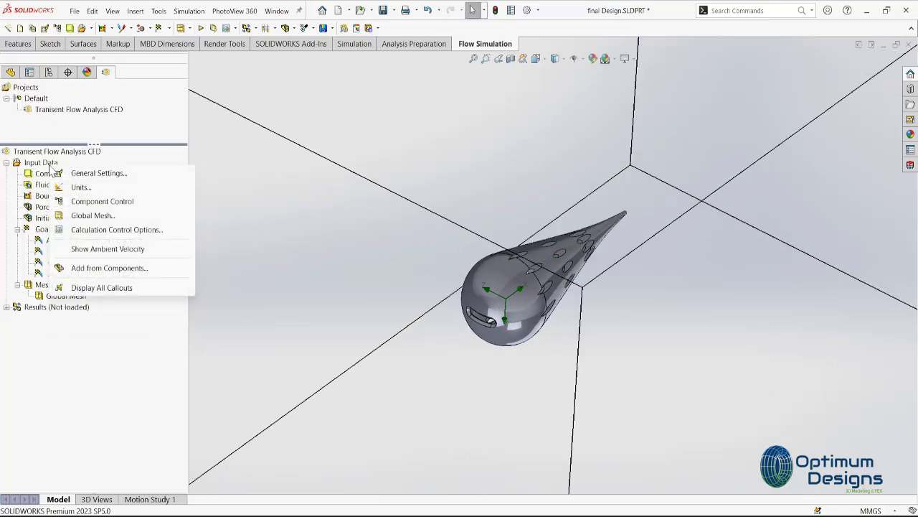
{"action": "left_click", "coordinate": [91, 230]}
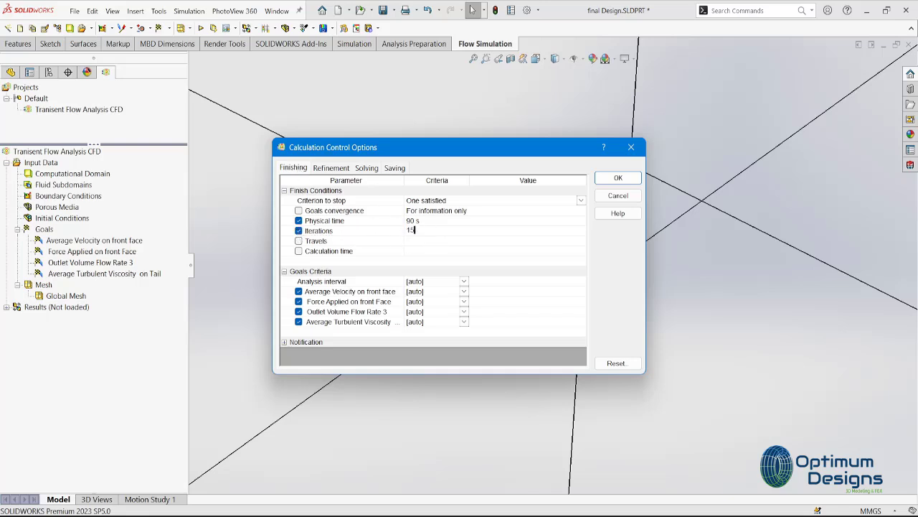
{"action": "left_click", "coordinate": [329, 170]}
{"action": "left_click", "coordinate": [482, 192]}
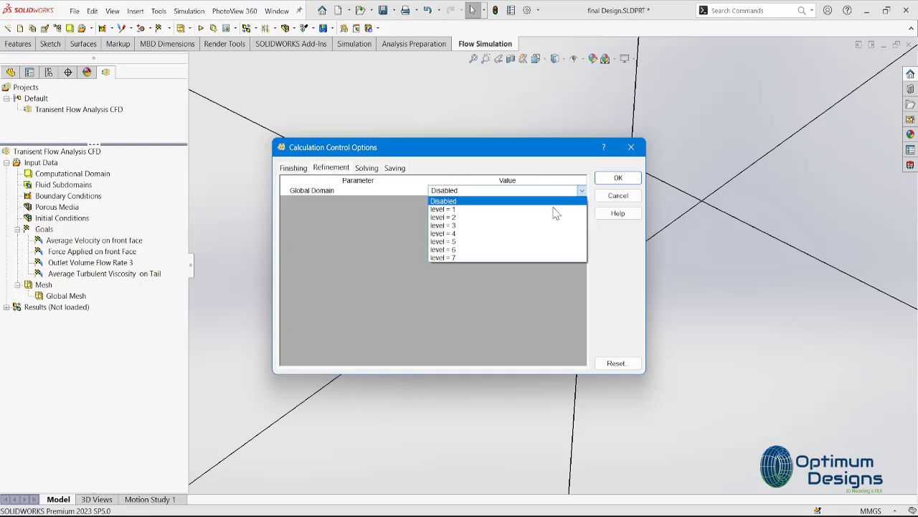
{"action": "left_click", "coordinate": [459, 208]}
{"action": "left_click", "coordinate": [369, 169]}
{"action": "left_click", "coordinate": [395, 168]}
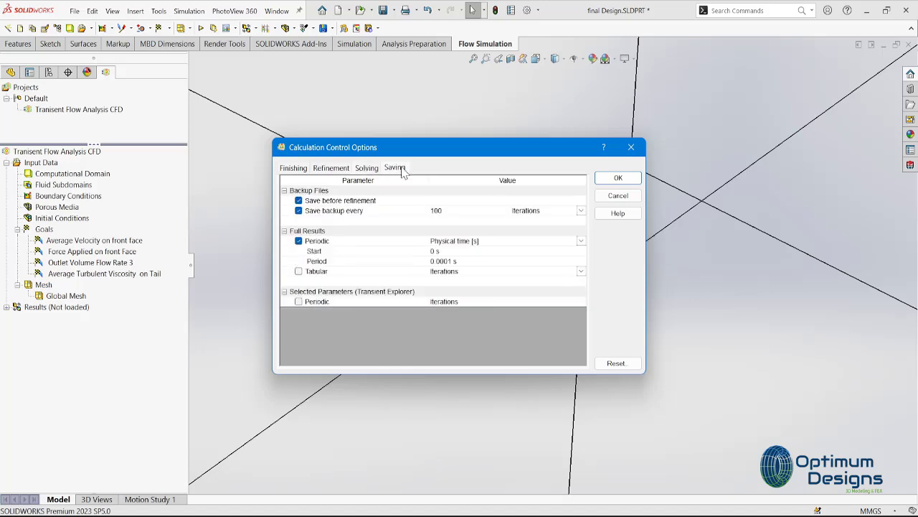
{"action": "left_click", "coordinate": [607, 192]}
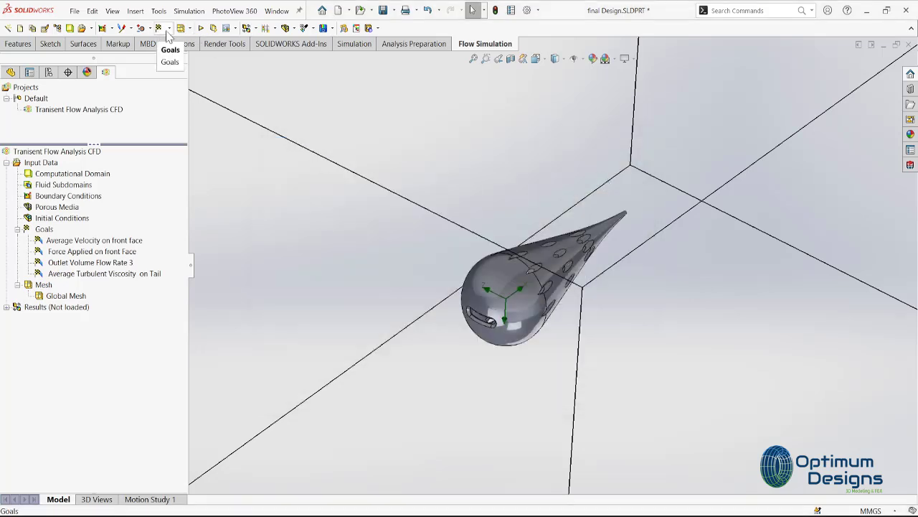
- Run the transient flow calculation using 8 cores
{"action": "left_click", "coordinate": [201, 28]}
{"action": "left_click", "coordinate": [390, 300]}
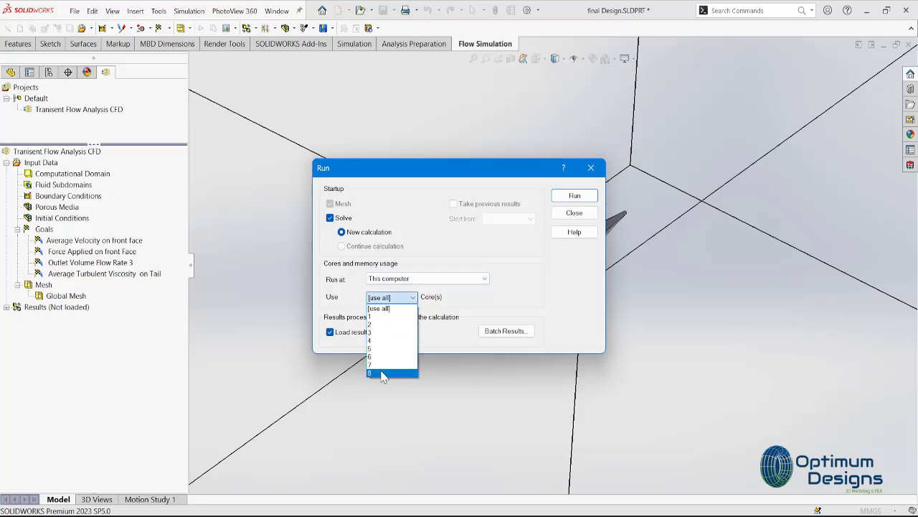
{"action": "left_click", "coordinate": [389, 310]}
{"action": "left_click", "coordinate": [577, 197]}
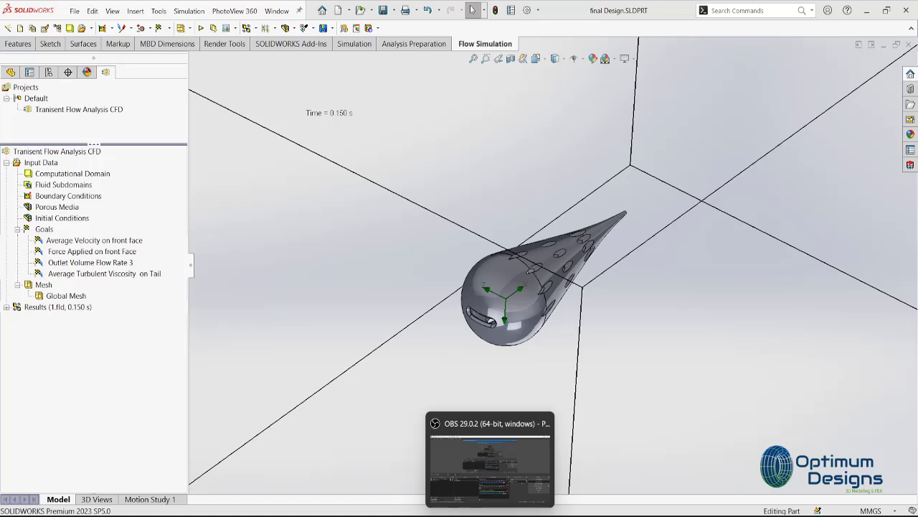
- Hide the computational domain box and switch to the Front view
{"action": "right_click", "coordinate": [50, 174]}
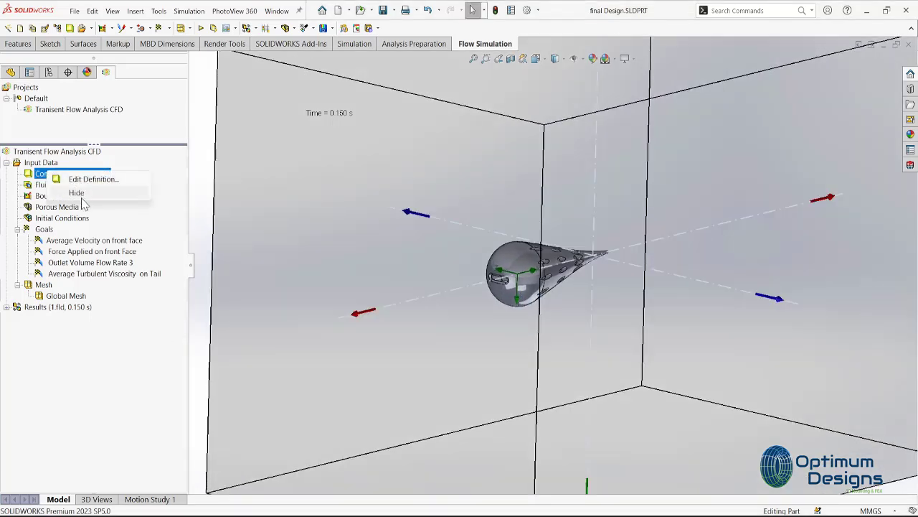
{"action": "left_click", "coordinate": [65, 194]}
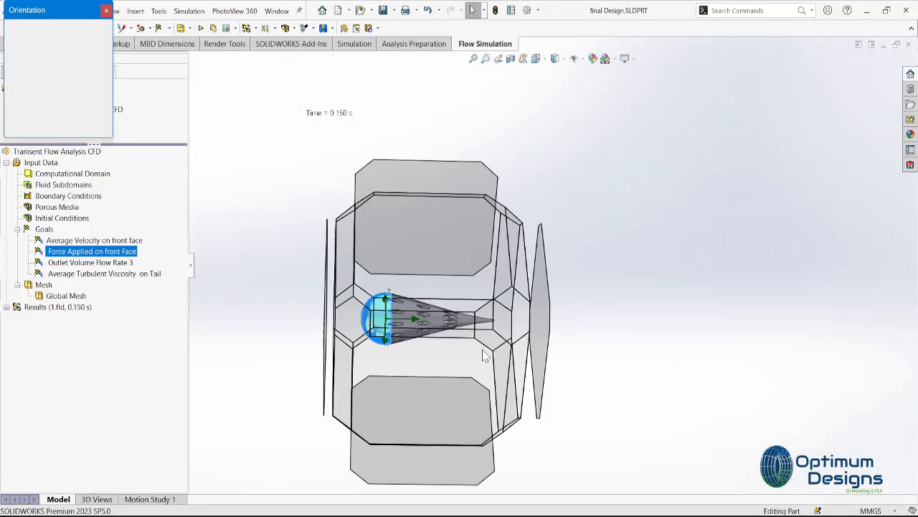
{"action": "left_click", "coordinate": [535, 59]}
{"action": "left_click", "coordinate": [558, 109]}
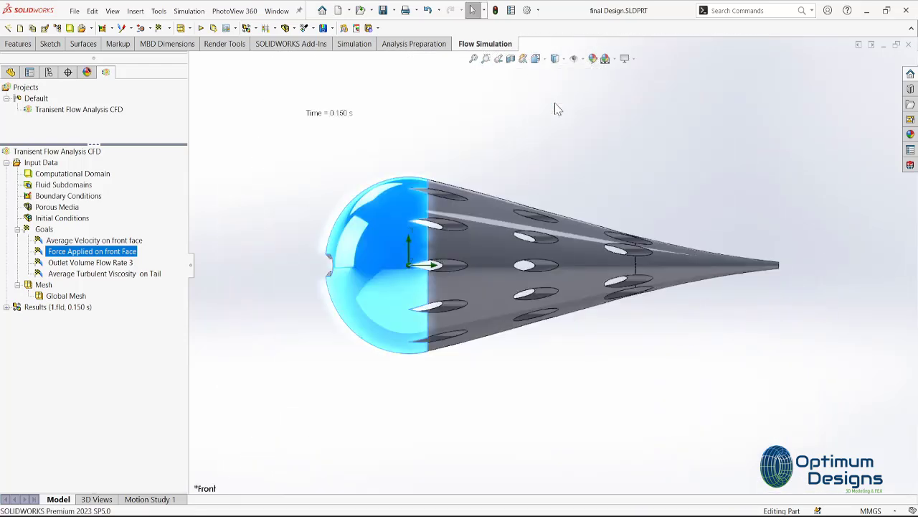
- Insert a Front Plane cut plot of Turbulent Viscosity contours with 124 levels
{"action": "left_click", "coordinate": [7, 306]}
{"action": "right_click", "coordinate": [29, 339]}
{"action": "left_click", "coordinate": [71, 352]}
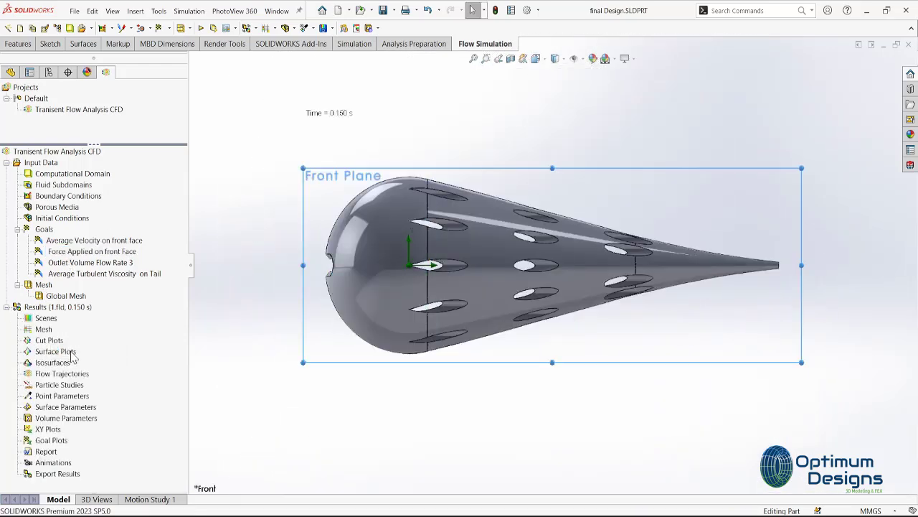
{"action": "left_click", "coordinate": [49, 342]}
{"action": "left_click", "coordinate": [52, 494]}
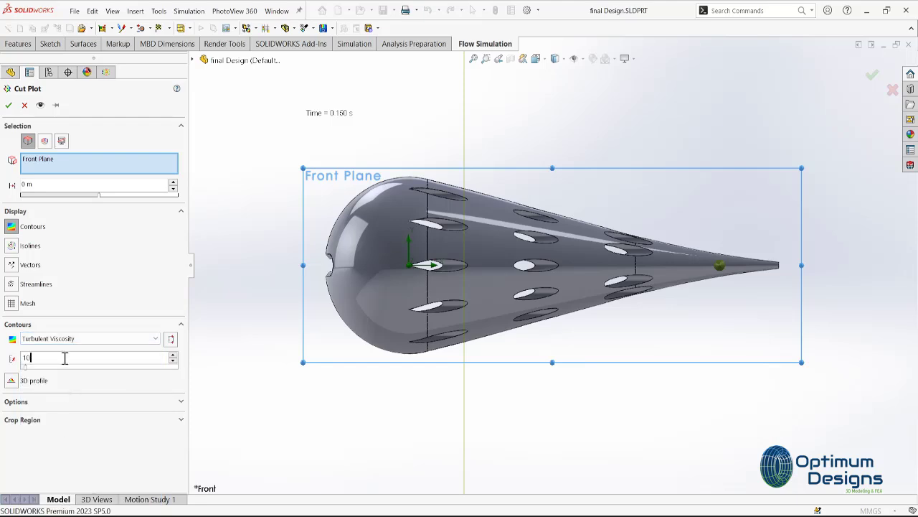
{"action": "left_click", "coordinate": [40, 105]}
{"action": "scroll", "coordinate": [574, 294], "scroll_direction": "up", "scroll_amount": 3}
{"action": "scroll", "coordinate": [560, 323], "scroll_direction": "up", "scroll_amount": 2}
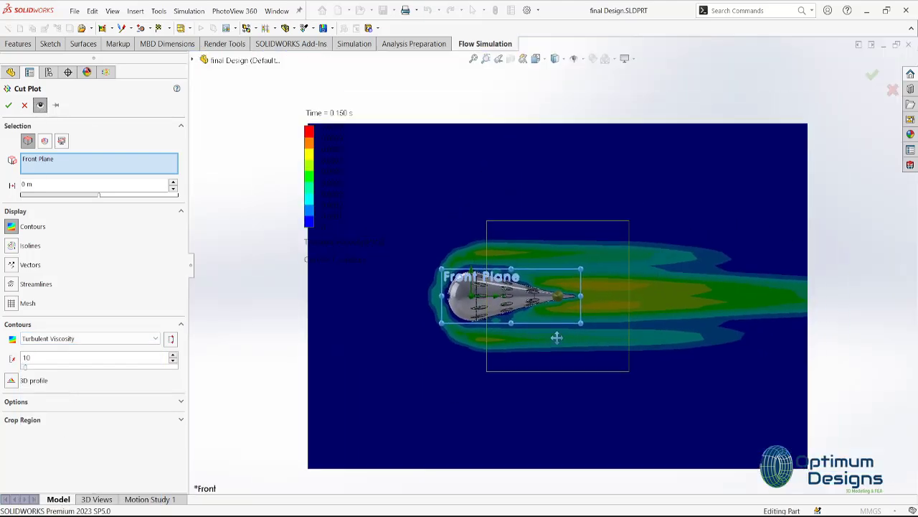
{"action": "type", "text": "255"}
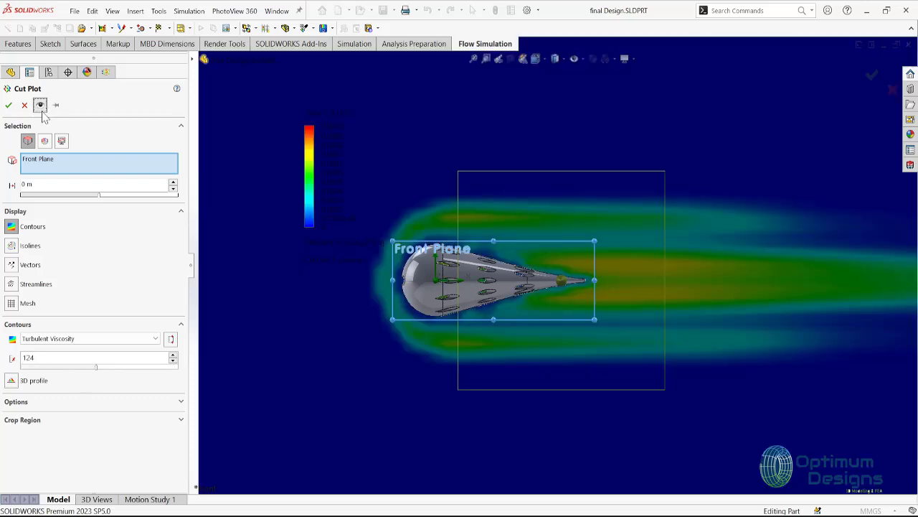
{"action": "scroll", "coordinate": [533, 280], "scroll_direction": "up", "scroll_amount": 2}
{"action": "left_click", "coordinate": [9, 105]}
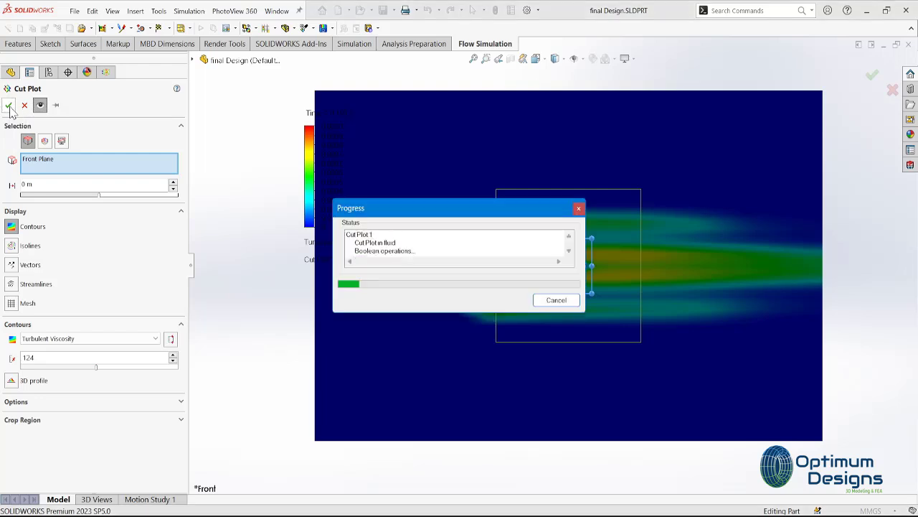
- Add Cut Plot 2 of Turbulent Viscosity on the Top Plane and orbit to view both planes
{"action": "right_click", "coordinate": [63, 353]}
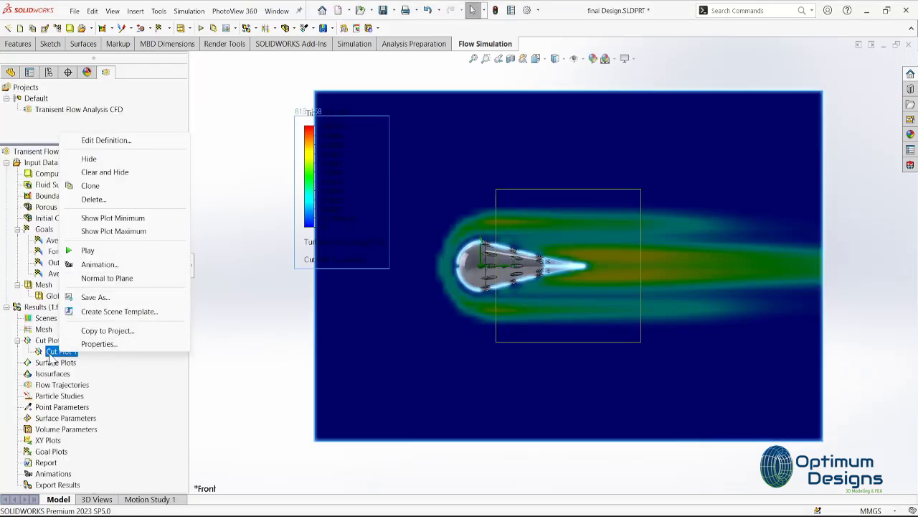
{"action": "right_click", "coordinate": [52, 340]}
{"action": "left_click", "coordinate": [62, 351]}
{"action": "double_click", "coordinate": [62, 351]}
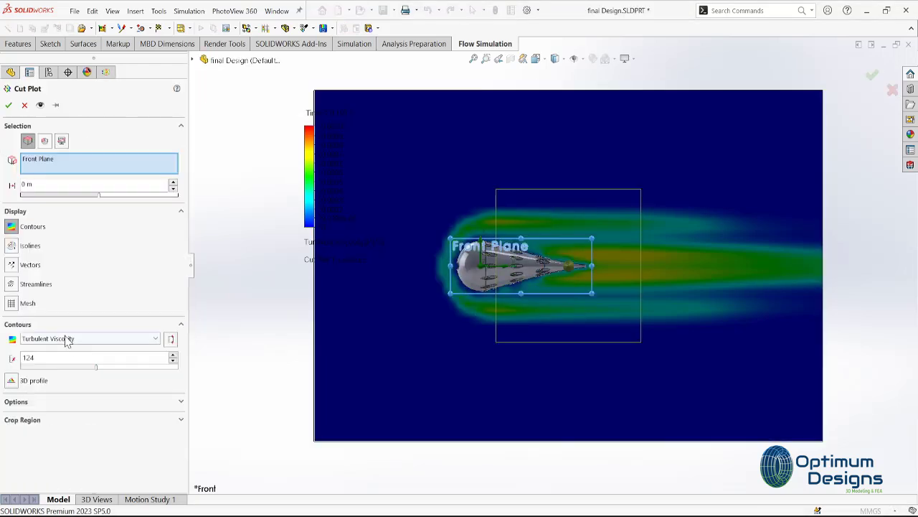
{"action": "left_click", "coordinate": [200, 63]}
{"action": "left_click", "coordinate": [236, 145]}
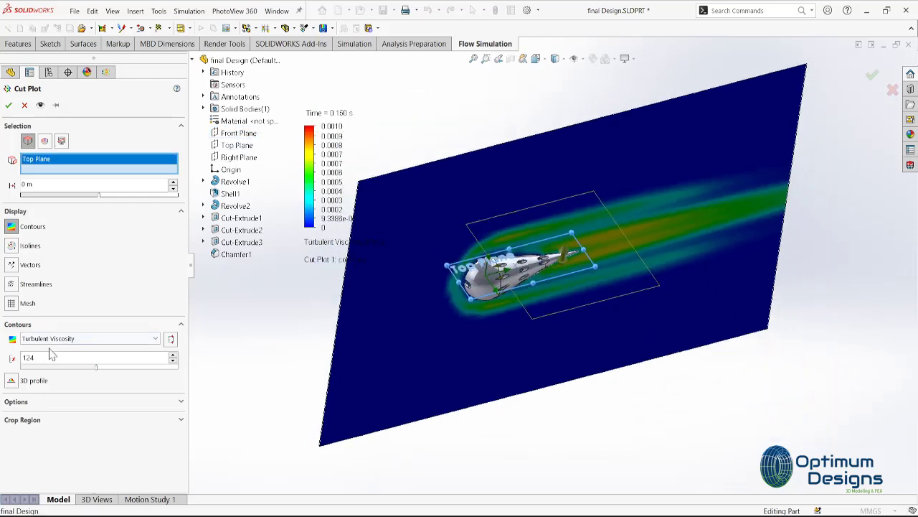
{"action": "left_click", "coordinate": [40, 104]}
{"action": "left_click", "coordinate": [8, 106]}
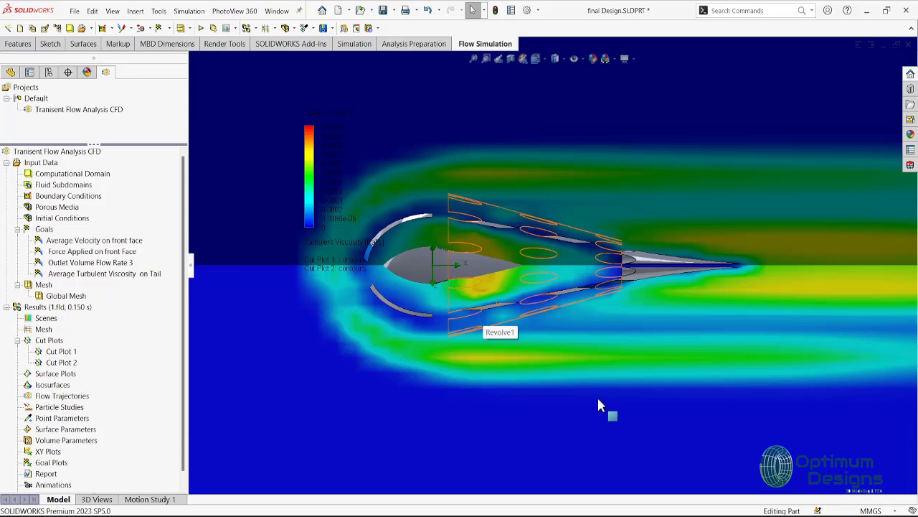
{"action": "mouse_move", "coordinate": [598, 405]}
{"action": "middle_mouse_down"}
{"action": "mouse_move", "coordinate": [620, 392]}
{"action": "mouse_move", "coordinate": [566, 417]}
{"action": "mouse_move", "coordinate": [537, 410]}
{"action": "mouse_move", "coordinate": [538, 443]}
{"action": "middle_mouse_up"}
{"action": "scroll", "coordinate": [552, 409], "scroll_direction": "up", "scroll_amount": 3}
{"action": "mouse_move", "coordinate": [567, 378]}
{"action": "middle_mouse_down"}
{"action": "mouse_move", "coordinate": [572, 349]}
{"action": "mouse_move", "coordinate": [567, 384]}
{"action": "mouse_move", "coordinate": [531, 418]}
{"action": "middle_mouse_up"}
- Hide all cut plots and insert a new cut plot previewing Velocity, then Pressure contours
{"action": "right_click", "coordinate": [56, 345]}
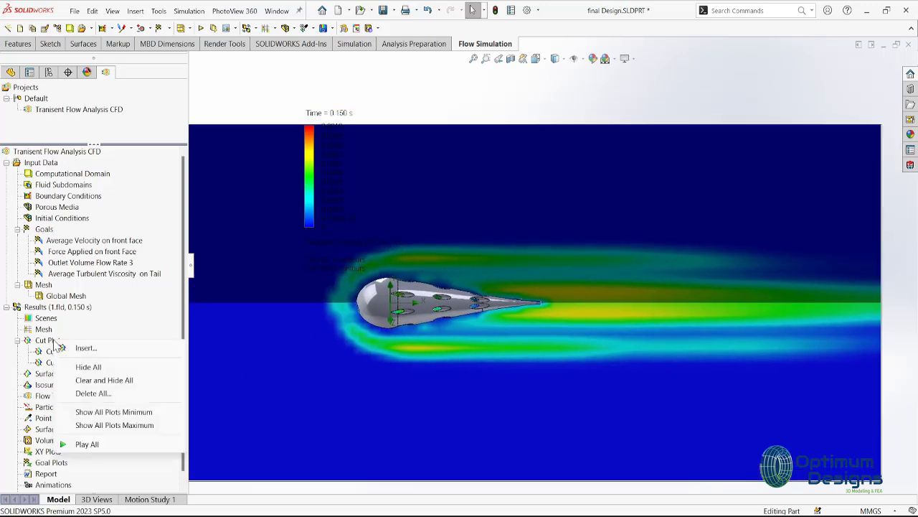
{"action": "left_click", "coordinate": [87, 368]}
{"action": "right_click", "coordinate": [58, 345]}
{"action": "left_click", "coordinate": [87, 349]}
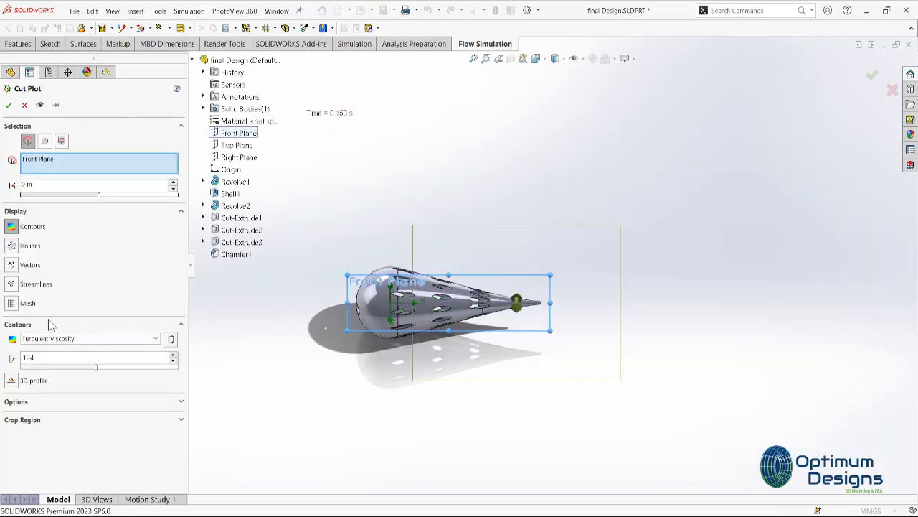
{"action": "left_click", "coordinate": [79, 338]}
{"action": "left_click", "coordinate": [50, 386]}
{"action": "left_click", "coordinate": [39, 105]}
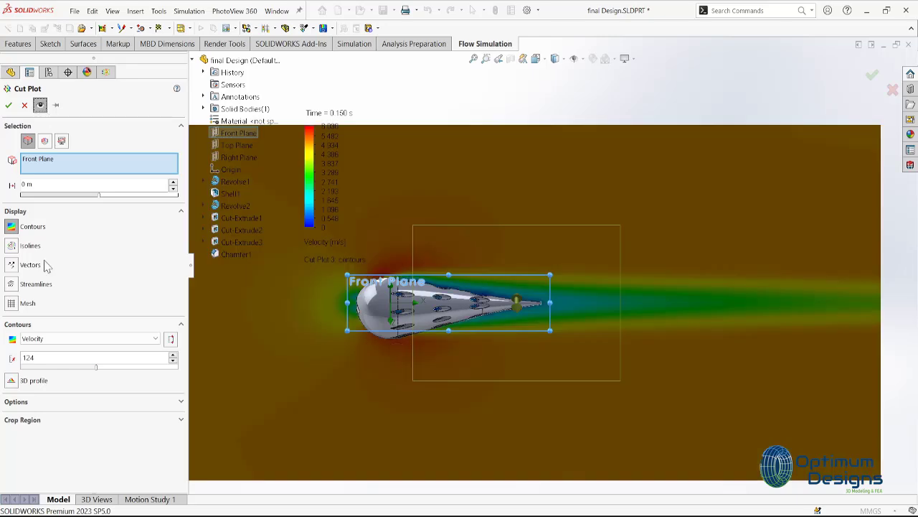
{"action": "left_click", "coordinate": [79, 338]}
{"action": "left_click", "coordinate": [33, 358]}
- Customize the contour parameter list to include Turbulent Viscosity and Total Pressure
{"action": "left_click", "coordinate": [78, 338]}
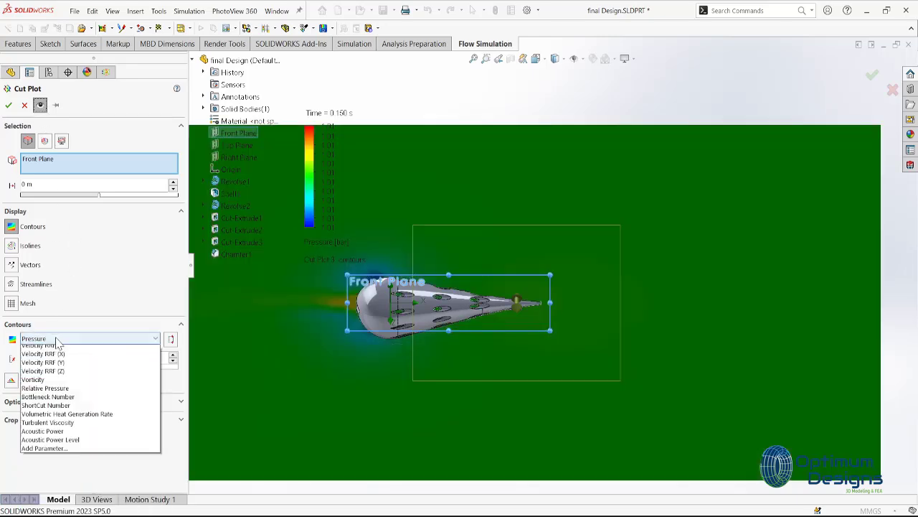
{"action": "left_click", "coordinate": [101, 511]}
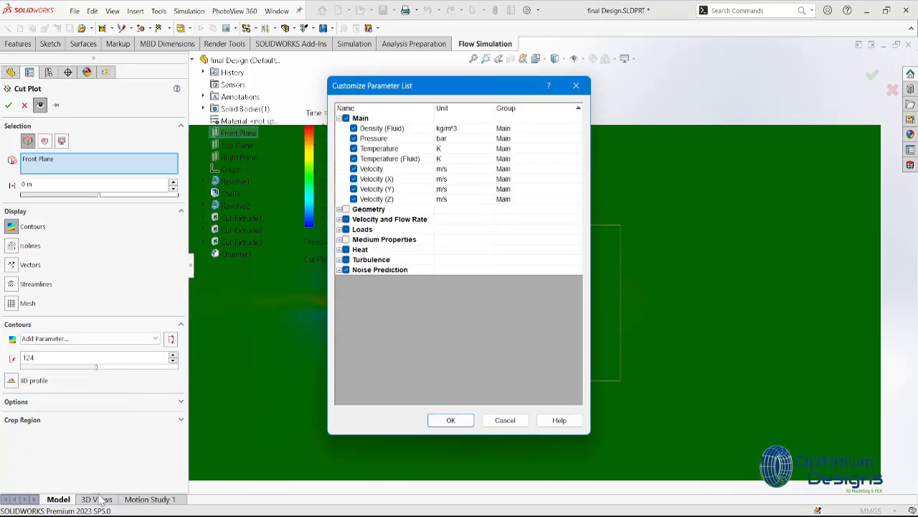
{"action": "left_click", "coordinate": [340, 229]}
{"action": "left_click", "coordinate": [340, 229]}
{"action": "left_click", "coordinate": [340, 219]}
{"action": "left_click", "coordinate": [340, 219]}
{"action": "left_click", "coordinate": [338, 261]}
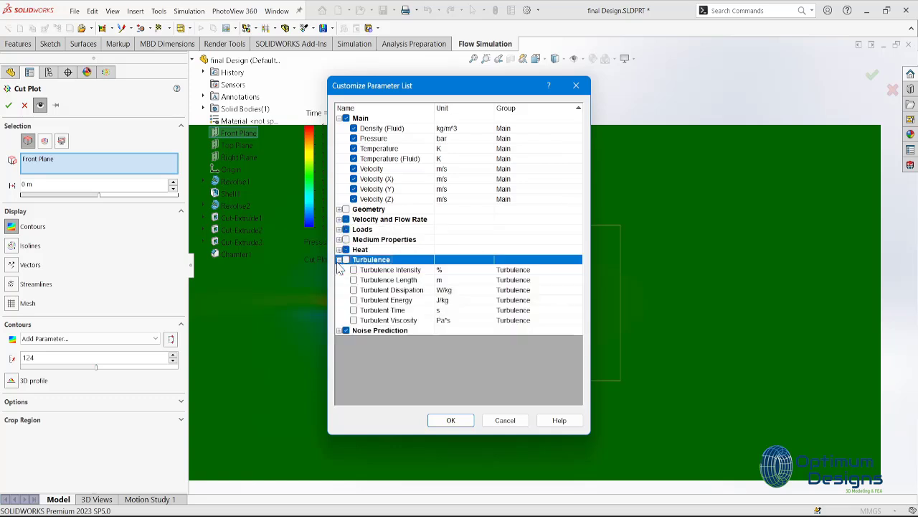
{"action": "left_click", "coordinate": [353, 320]}
{"action": "left_click", "coordinate": [340, 239]}
{"action": "left_click", "coordinate": [340, 230]}
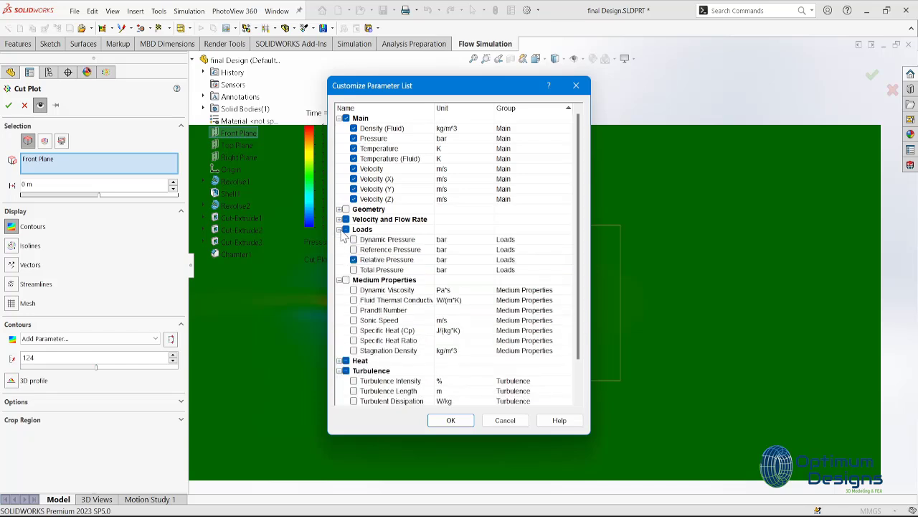
{"action": "left_click", "coordinate": [359, 259]}
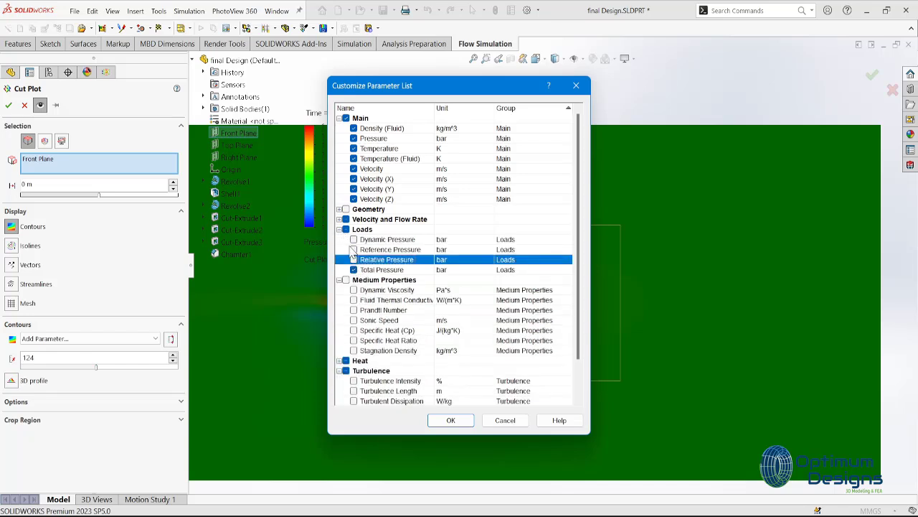
{"action": "left_click", "coordinate": [339, 219]}
{"action": "left_click", "coordinate": [343, 208]}
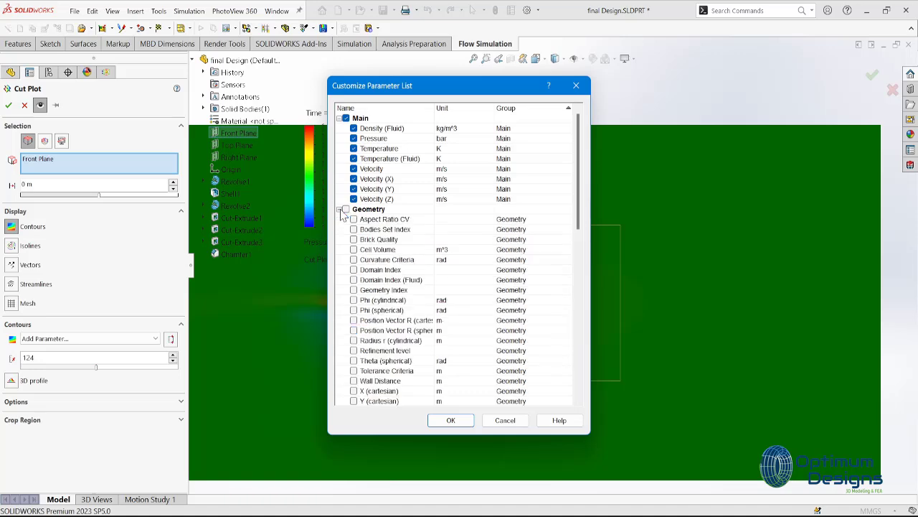
{"action": "scroll", "coordinate": [400, 288], "scroll_direction": "down", "scroll_amount": 2}
{"action": "scroll", "coordinate": [402, 289], "scroll_direction": "up", "scroll_amount": 2}
- Try Total Pressure and Temperature, then colour Cut Plot 3 by Velocity (X) and confirm
{"action": "left_click", "coordinate": [451, 419]}
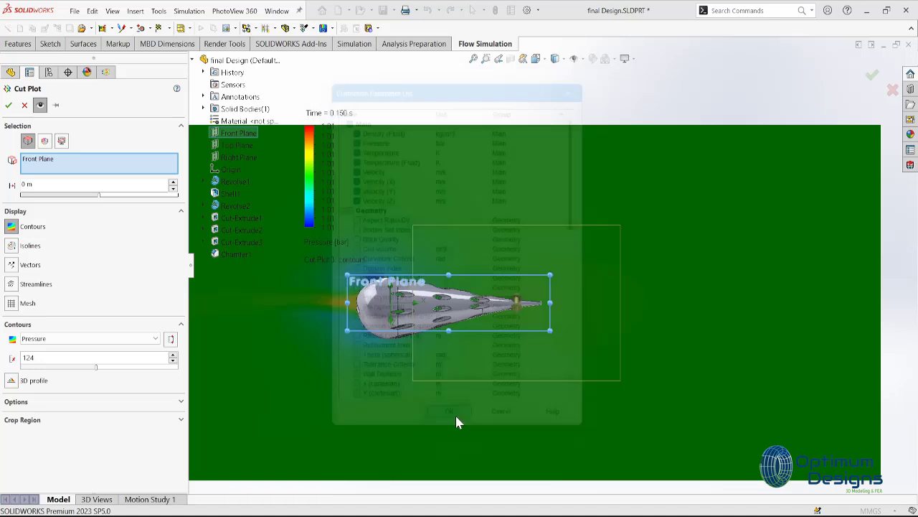
{"action": "left_click", "coordinate": [71, 338]}
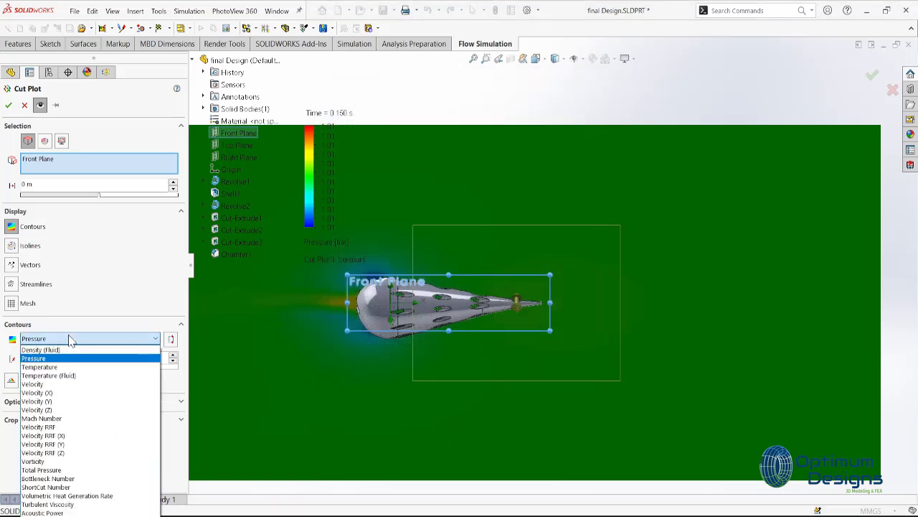
{"action": "left_click", "coordinate": [70, 472]}
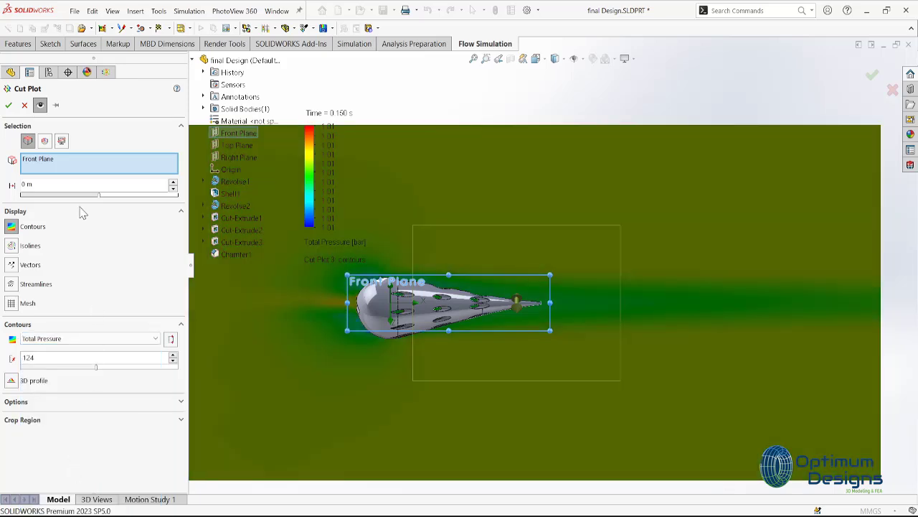
{"action": "left_click", "coordinate": [81, 338]}
{"action": "left_click", "coordinate": [78, 366]}
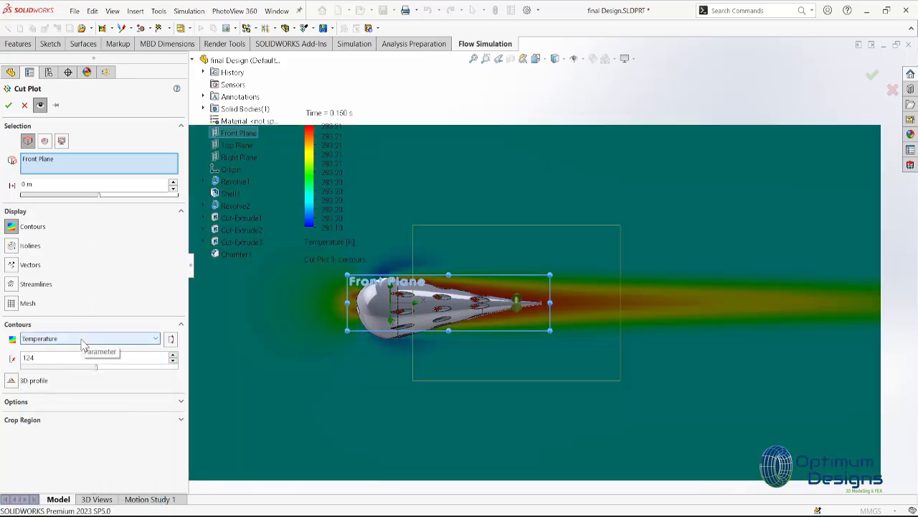
{"action": "left_click", "coordinate": [81, 340]}
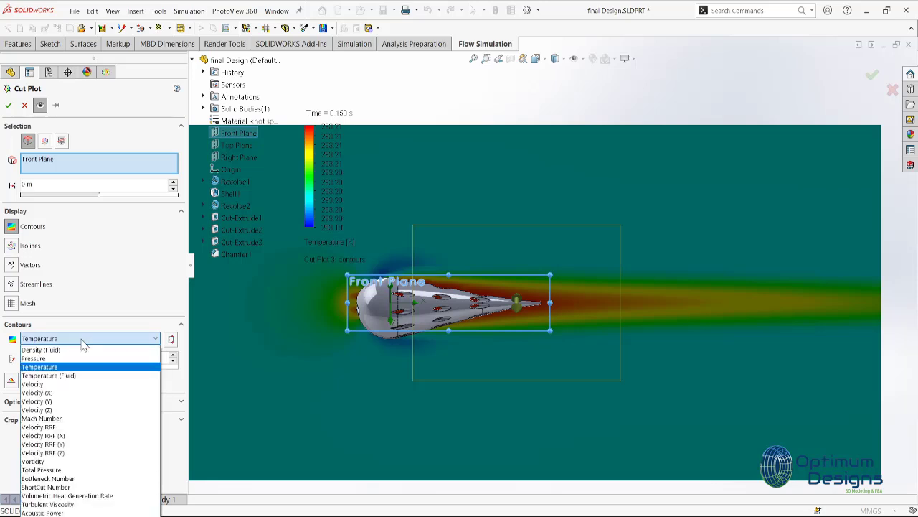
{"action": "left_click", "coordinate": [72, 395]}
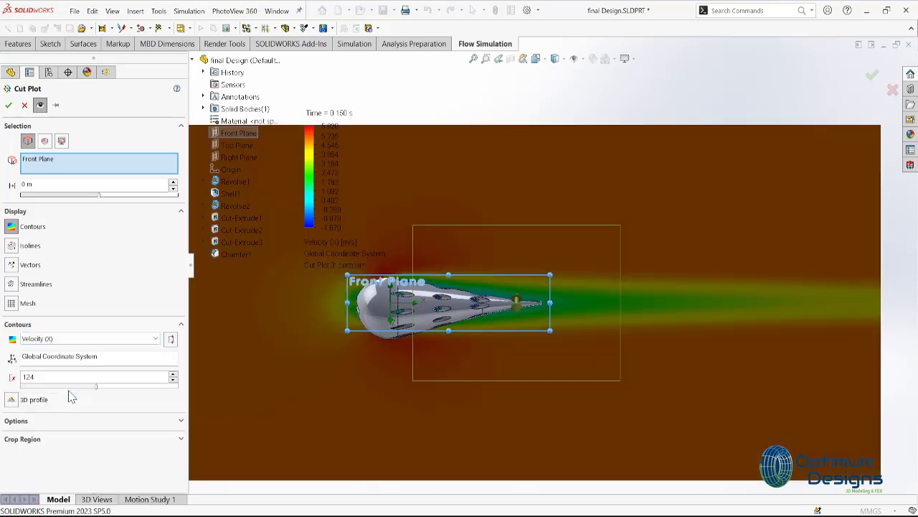
{"action": "left_click", "coordinate": [10, 105]}
- Hide all cut plots
{"action": "middle_click_drag", "start_coordinate": [338, 311], "coordinate": [404, 213]}
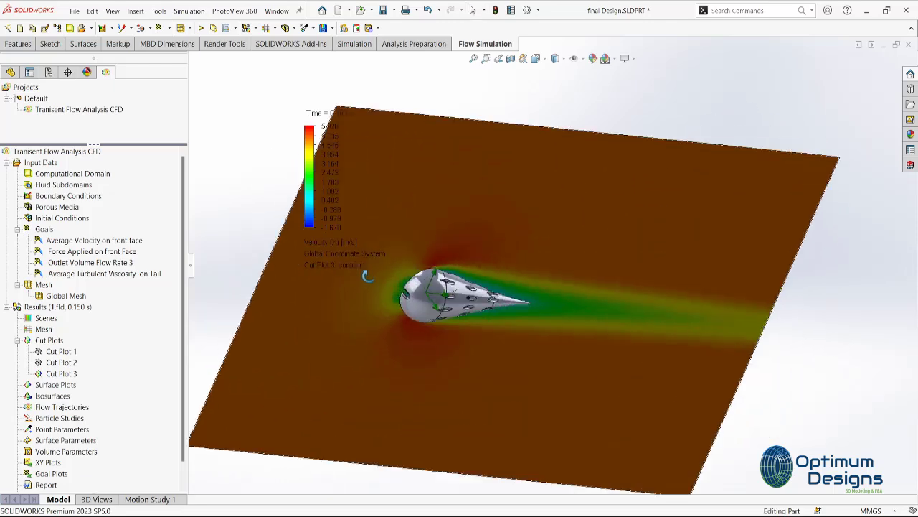
{"action": "right_click", "coordinate": [48, 340]}
{"action": "left_click", "coordinate": [76, 361]}
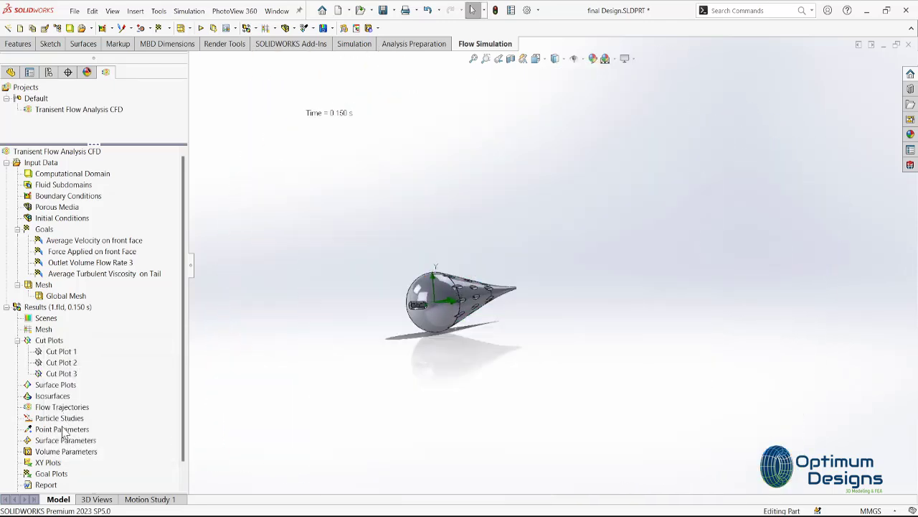
- Pick the shell's five front faces as trajectory starting points
{"action": "key", "text": "space"}
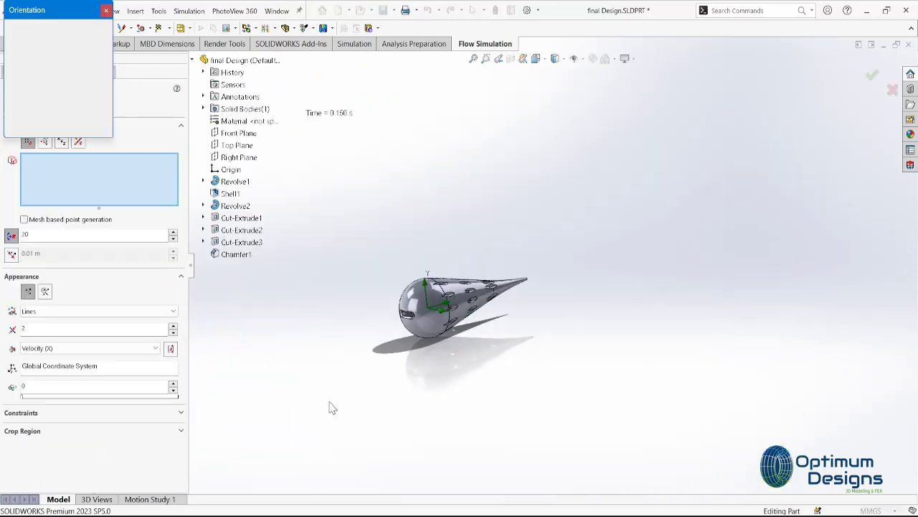
{"action": "left_click", "coordinate": [453, 329]}
{"action": "key", "text": "space"}
{"action": "left_click", "coordinate": [435, 216]}
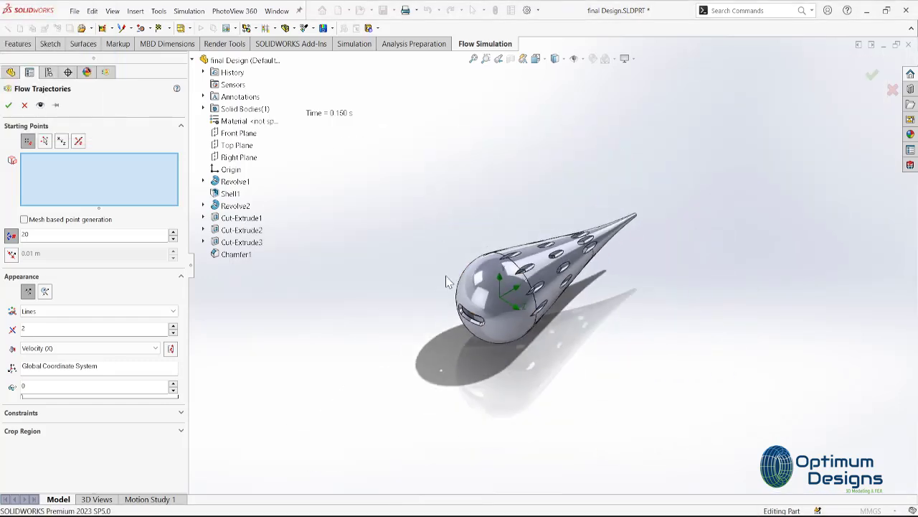
{"action": "middle_click_drag", "start_coordinate": [439, 303], "coordinate": [420, 281]}
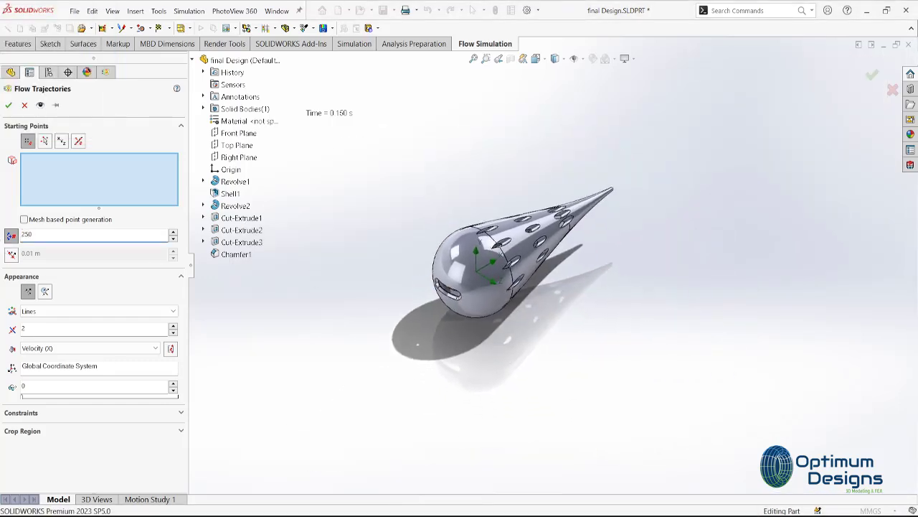
{"action": "left_click", "coordinate": [490, 294]}
{"action": "scroll", "coordinate": [480, 286], "scroll_direction": "down", "scroll_amount": 5}
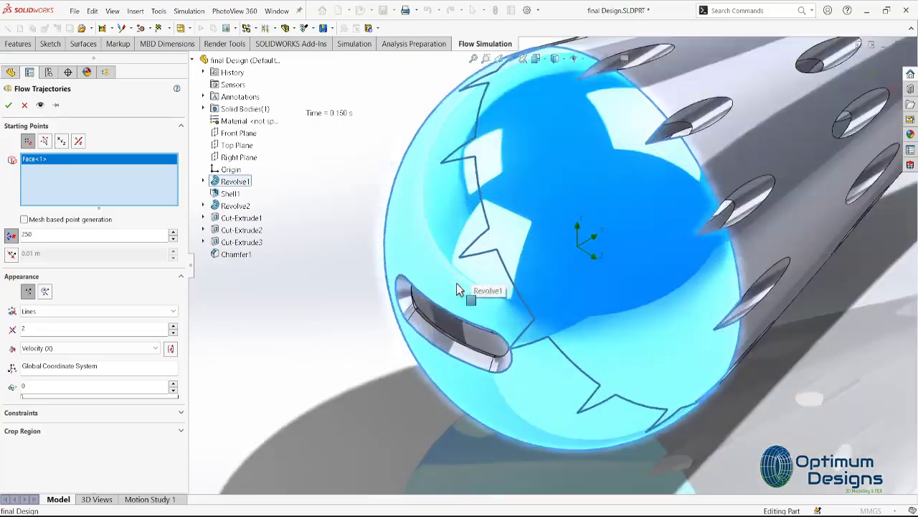
{"action": "left_click", "coordinate": [415, 330]}
{"action": "left_click", "coordinate": [430, 350]}
{"action": "middle_click_drag", "start_coordinate": [430, 350], "coordinate": [603, 208]}
{"action": "left_click", "coordinate": [599, 197]}
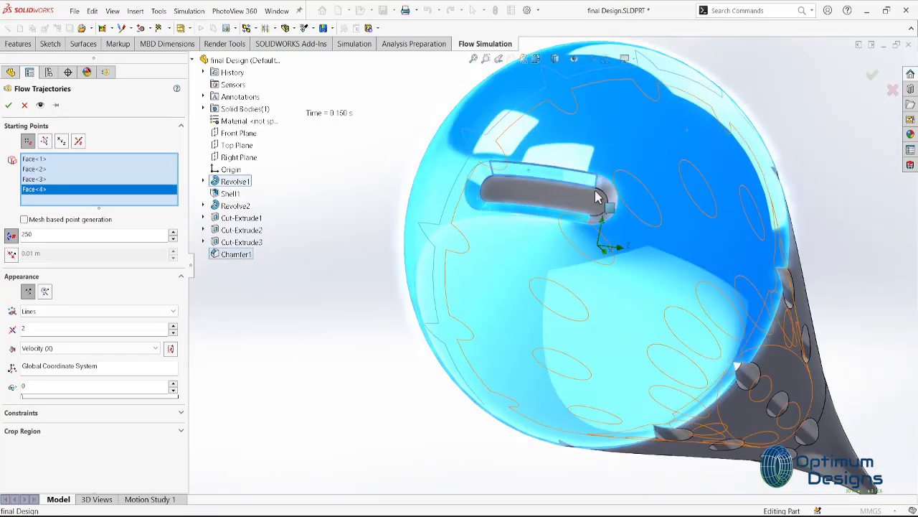
{"action": "left_click", "coordinate": [610, 203]}
{"action": "key", "text": "space"}
{"action": "left_click", "coordinate": [421, 279]}
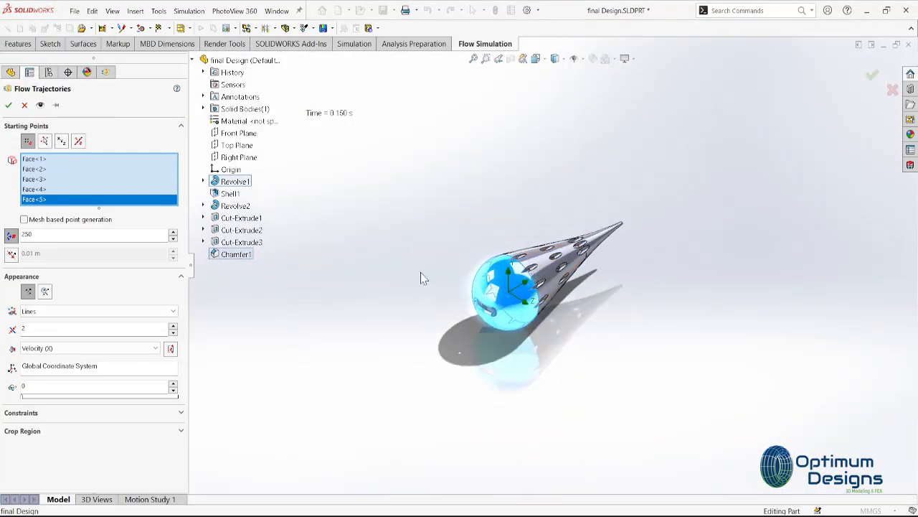
- Draw the 250 trajectory points as 0.005 m spheres coloured by Velocity (X), preview, and confirm
{"action": "left_click", "coordinate": [42, 105]}
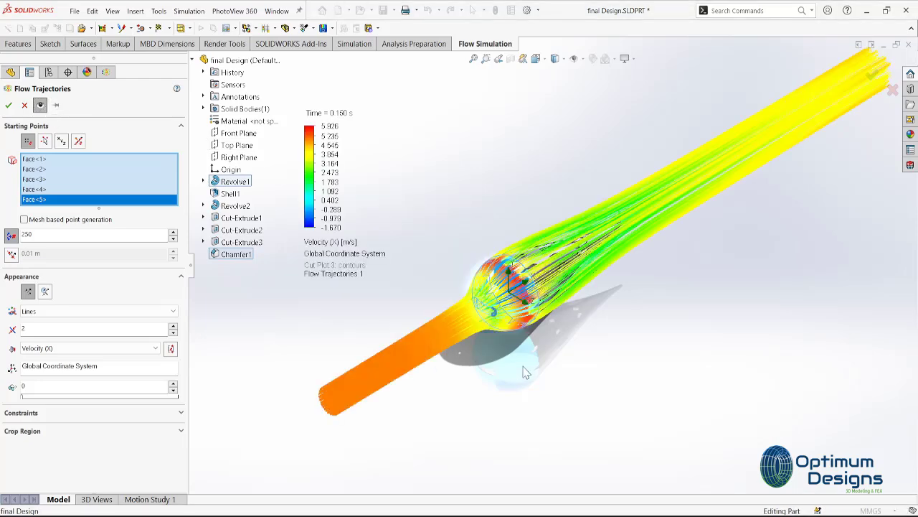
{"action": "key", "text": "space"}
{"action": "left_click", "coordinate": [465, 373]}
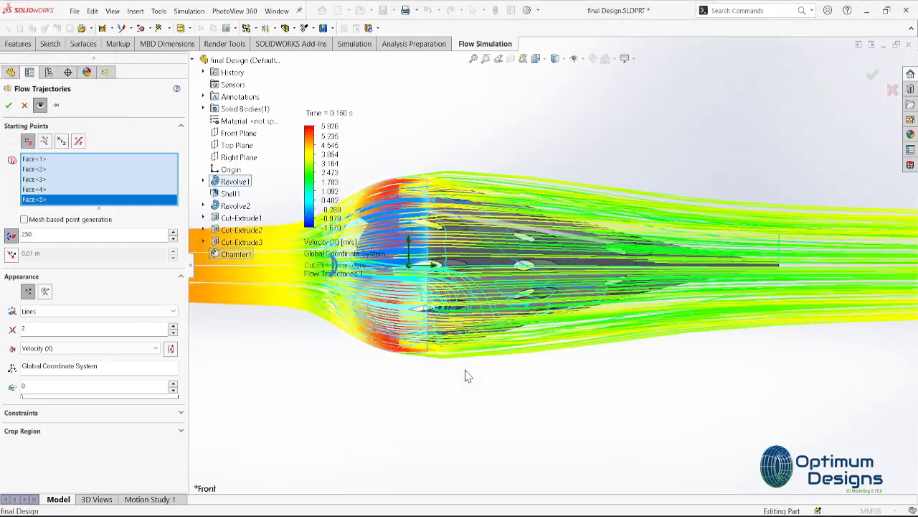
{"action": "left_click", "coordinate": [313, 188]}
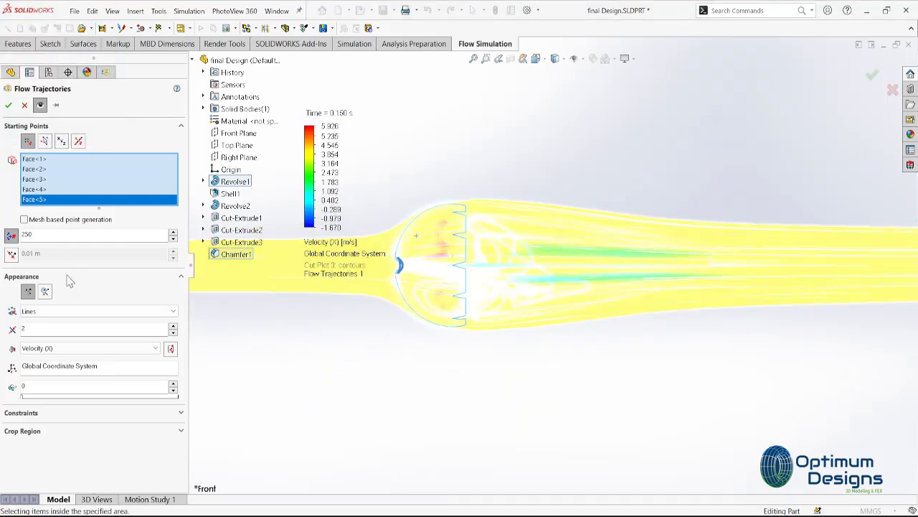
{"action": "left_click", "coordinate": [72, 311]}
{"action": "left_click", "coordinate": [43, 342]}
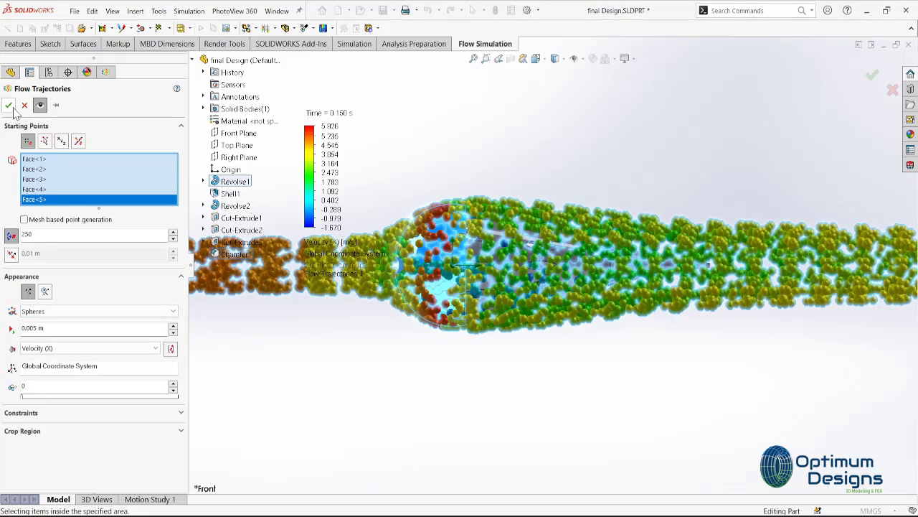
{"action": "left_click", "coordinate": [9, 106]}
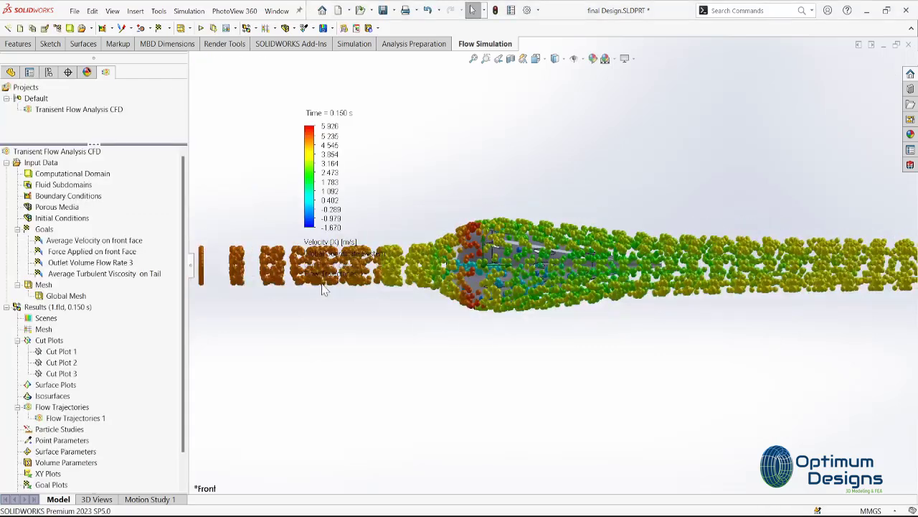
- Apply a section view that cuts the model along the Front Plane
{"action": "left_click", "coordinate": [76, 418]}
{"action": "right_click", "coordinate": [76, 418]}
{"action": "left_click", "coordinate": [114, 304]}
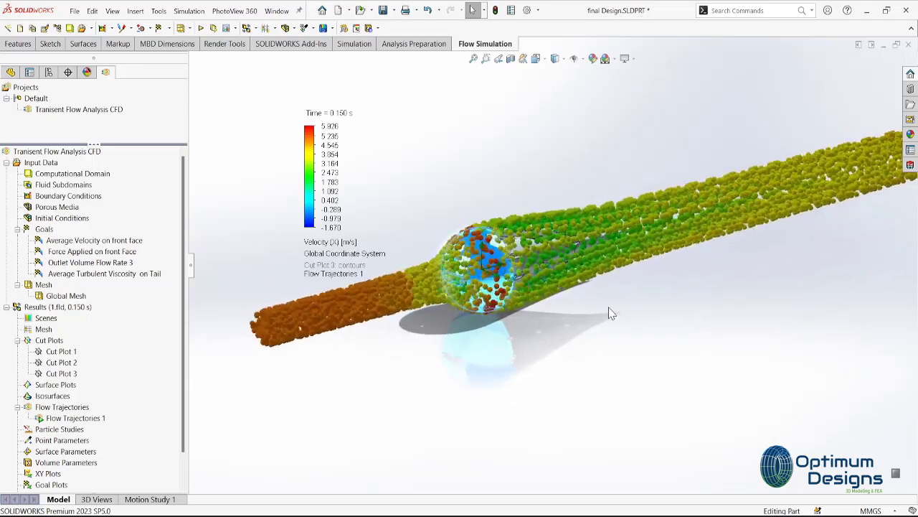
{"action": "left_click", "coordinate": [510, 58]}
{"action": "left_click", "coordinate": [42, 320]}
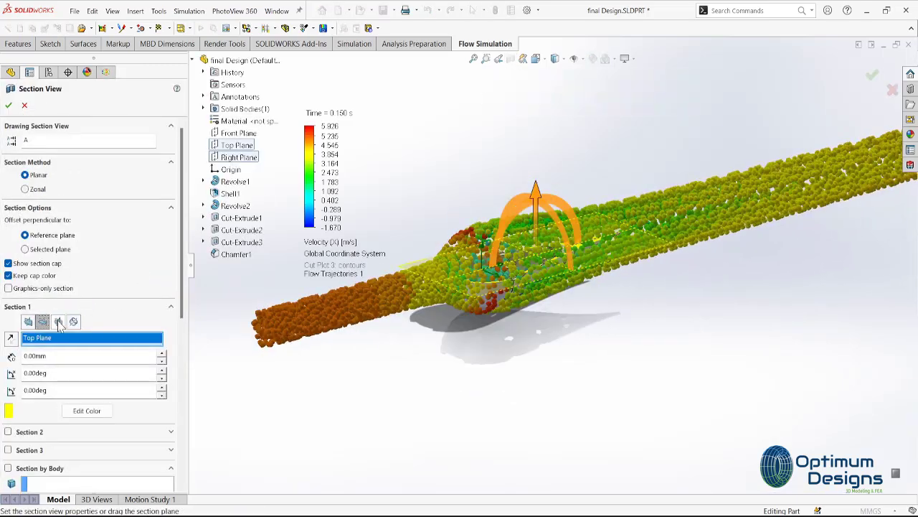
{"action": "left_click", "coordinate": [58, 320]}
{"action": "left_click", "coordinate": [28, 321]}
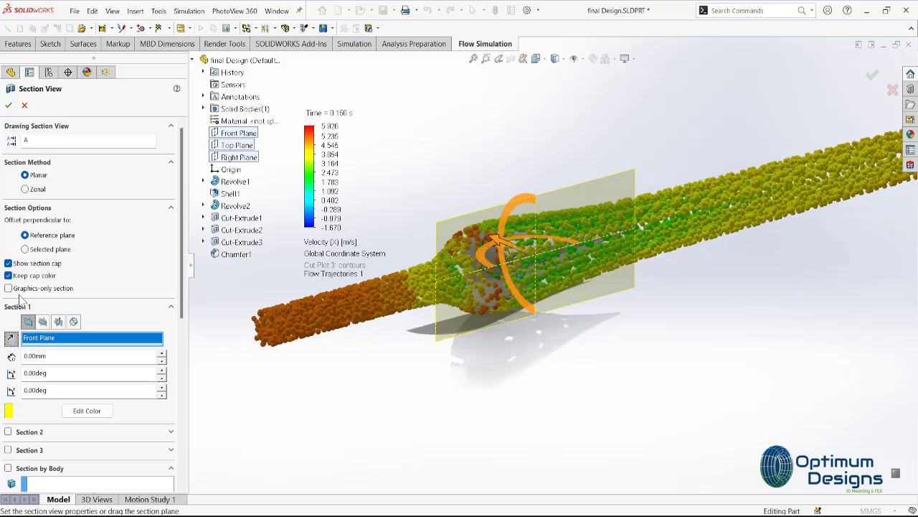
{"action": "left_click", "coordinate": [8, 105]}
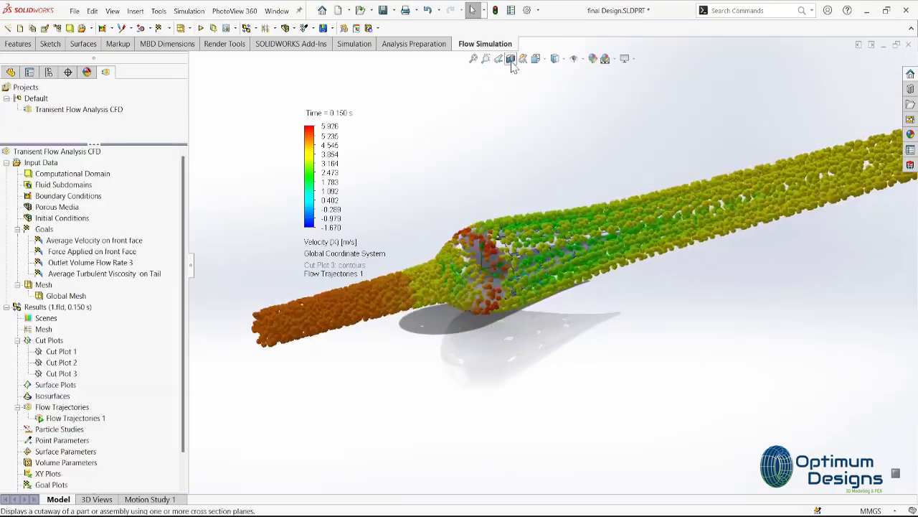
{"action": "left_click", "coordinate": [510, 59]}
{"action": "left_click", "coordinate": [12, 338]}
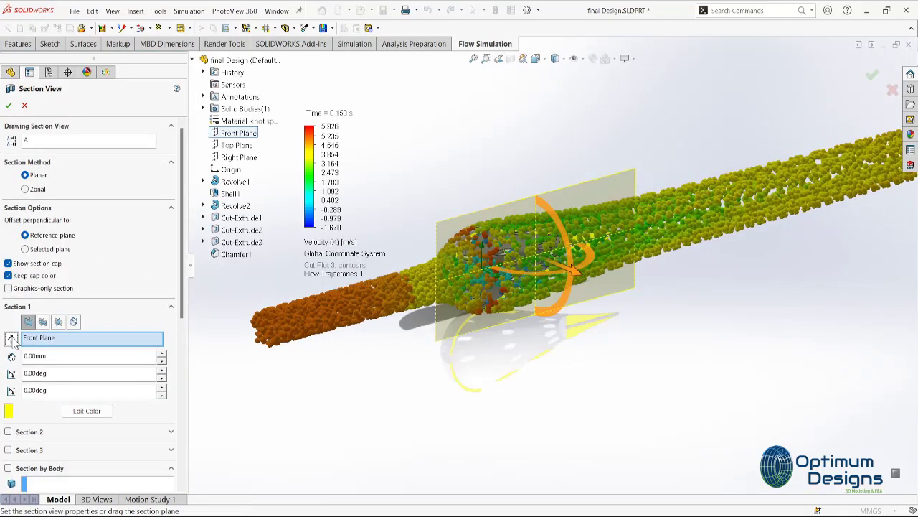
{"action": "left_click", "coordinate": [9, 104]}
- Zoom in and hide Flow Trajectories 1 to expose the hollow interior
{"action": "scroll", "coordinate": [500, 272], "scroll_direction": "down", "scroll_amount": 3}
{"action": "scroll", "coordinate": [495, 276], "scroll_direction": "down", "scroll_amount": 3}
{"action": "scroll", "coordinate": [486, 280], "scroll_direction": "down", "scroll_amount": 2}
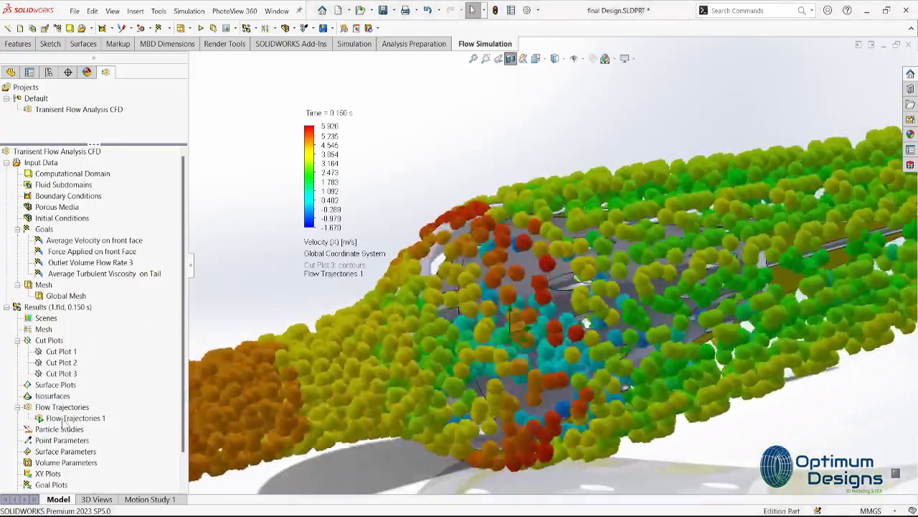
{"action": "right_click", "coordinate": [62, 424]}
{"action": "left_click", "coordinate": [101, 215]}
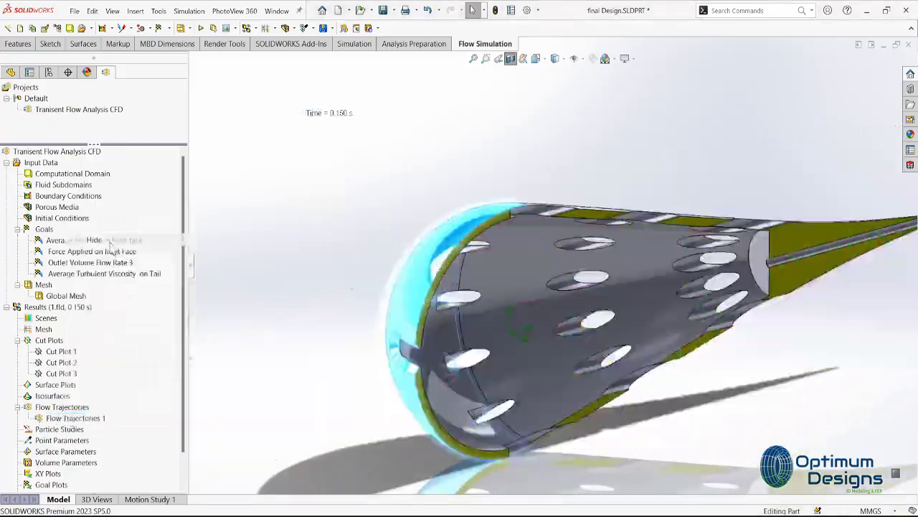
- Switch the trajectory appearance to Lines with Arrows and preview the Velocity (X) colouring
{"action": "double_click", "coordinate": [90, 423]}
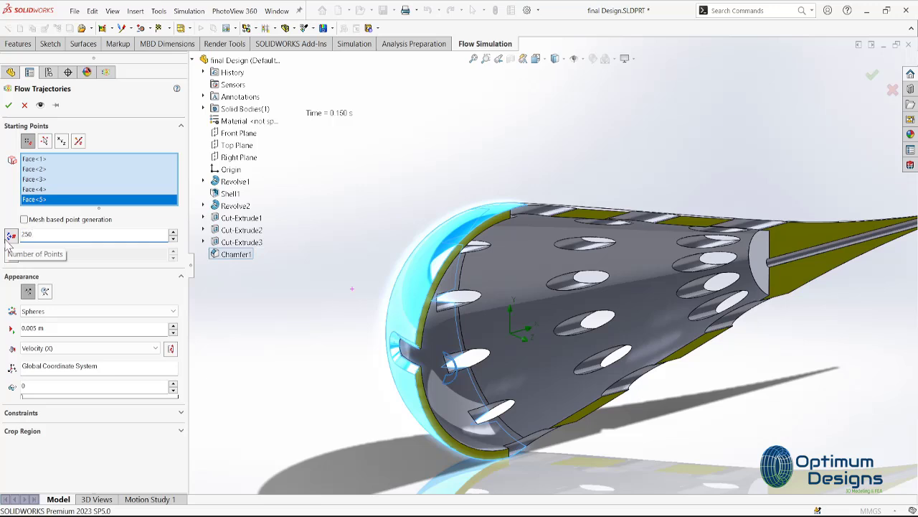
{"action": "left_click", "coordinate": [172, 311]}
{"action": "left_click", "coordinate": [67, 339]}
{"action": "left_click", "coordinate": [40, 106]}
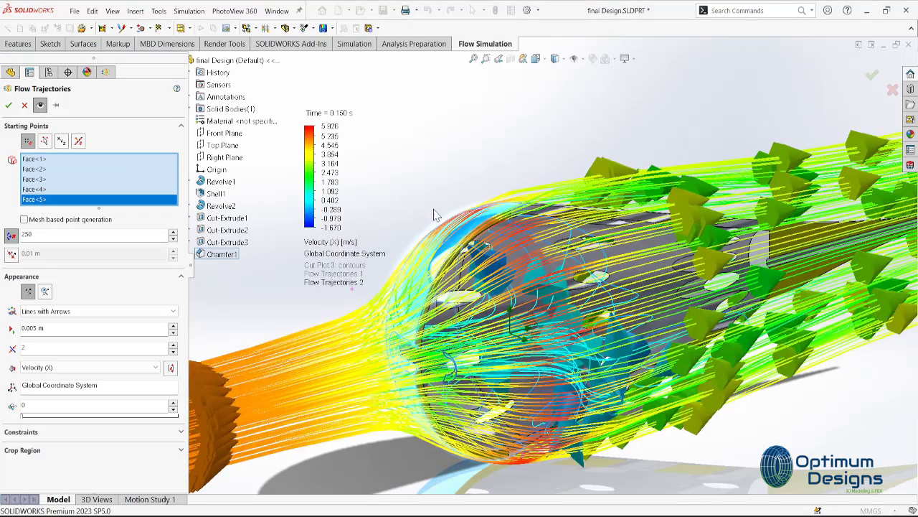
{"action": "mouse_move", "coordinate": [531, 295]}
{"action": "middle_mouse_down"}
{"action": "mouse_move", "coordinate": [565, 306]}
{"action": "mouse_move", "coordinate": [142, 319]}
{"action": "middle_mouse_up"}
- Shrink the arrow size to 0.001 m and accept the plot as Flow Trajectories 2
{"action": "key", "text": "BackSpace"}
{"action": "type", "text": "1"}
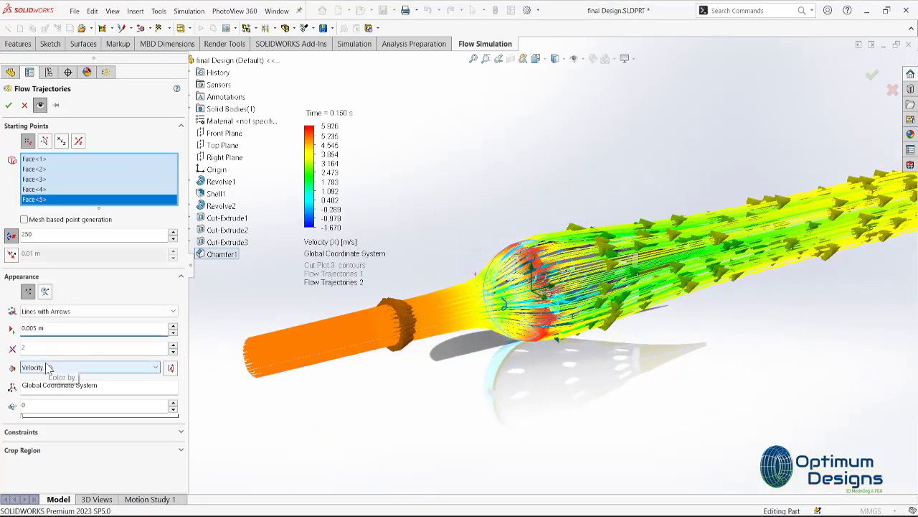
{"action": "left_click", "coordinate": [40, 106]}
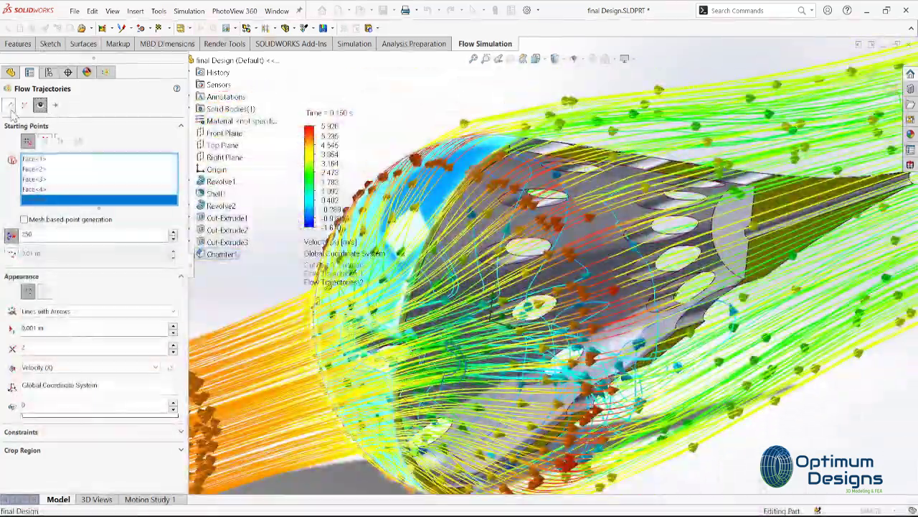
{"action": "left_click", "coordinate": [9, 106]}
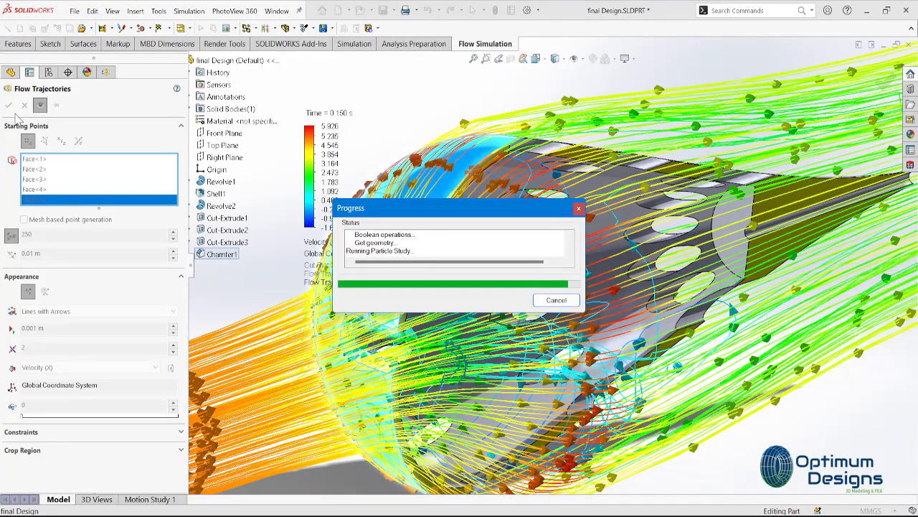
{"action": "left_click", "coordinate": [511, 58]}
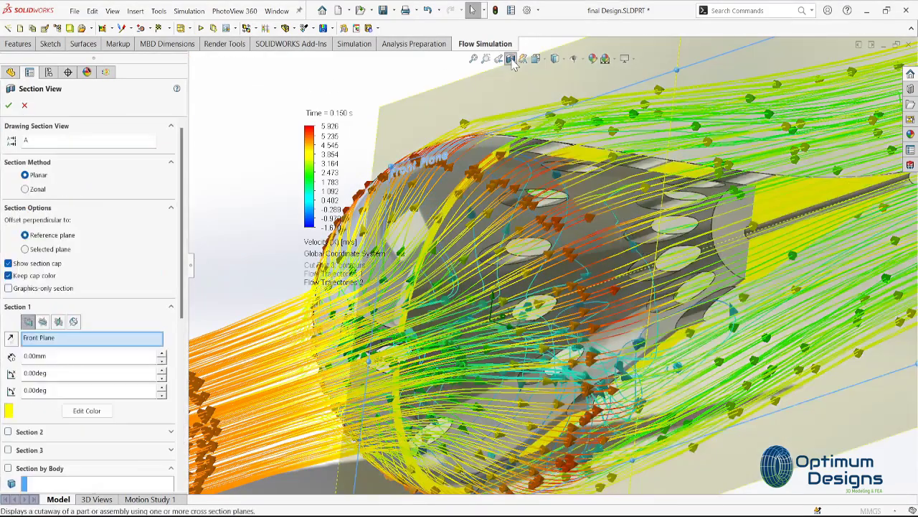
{"action": "left_click", "coordinate": [10, 106]}
{"action": "right_click", "coordinate": [71, 429]}
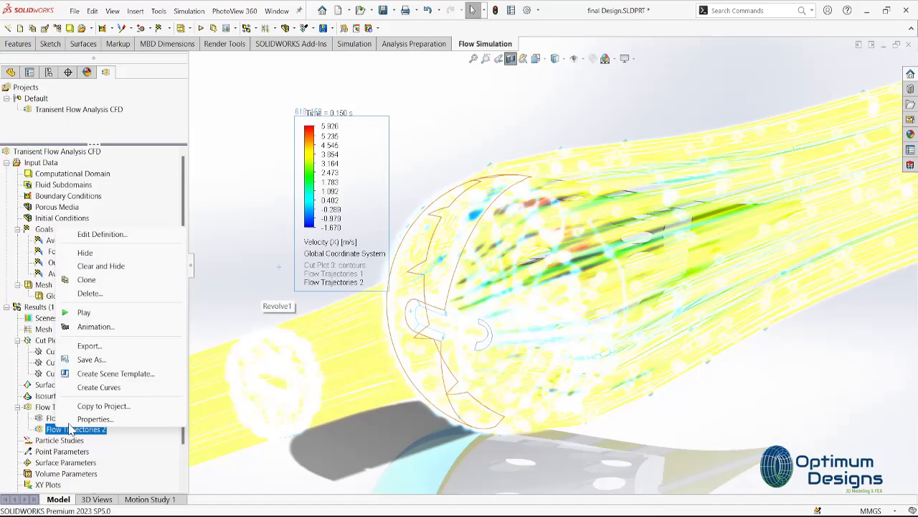
- Play Flow Trajectories 2 and zoom around the Front view to examine recirculation inside the shell
{"action": "left_click", "coordinate": [102, 317]}
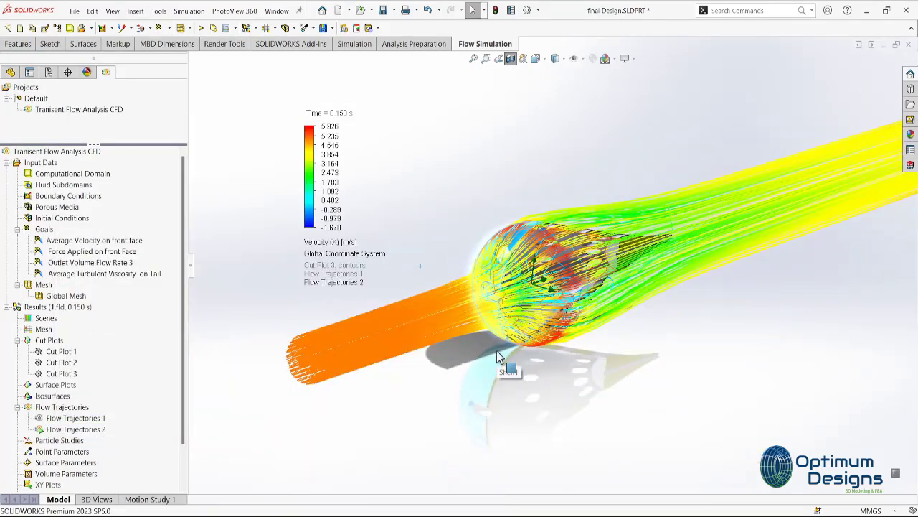
{"action": "key", "text": "ctrl+1"}
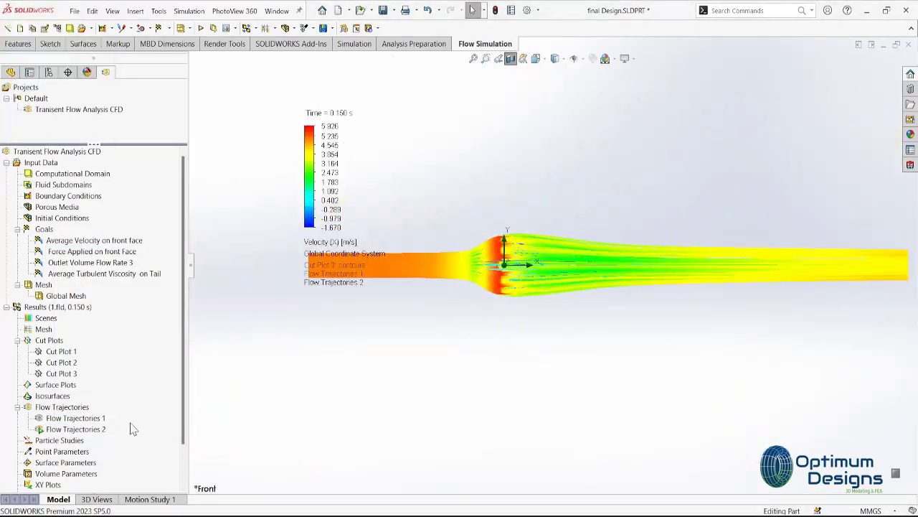
{"action": "scroll", "coordinate": [592, 301], "scroll_direction": "down", "scroll_amount": 2}
{"action": "scroll", "coordinate": [551, 321], "scroll_direction": "down", "scroll_amount": 2}
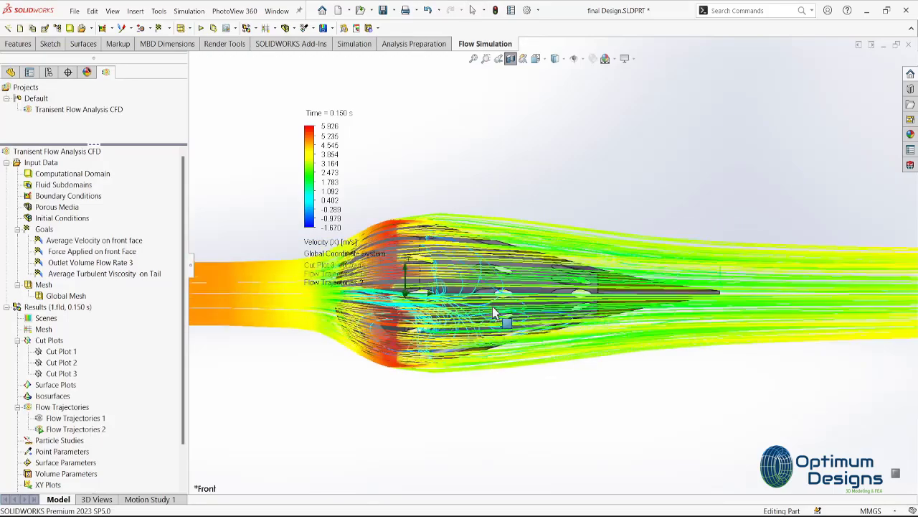
{"action": "scroll", "coordinate": [531, 322], "scroll_direction": "down", "scroll_amount": 3}
{"action": "scroll", "coordinate": [567, 327], "scroll_direction": "down", "scroll_amount": 2}
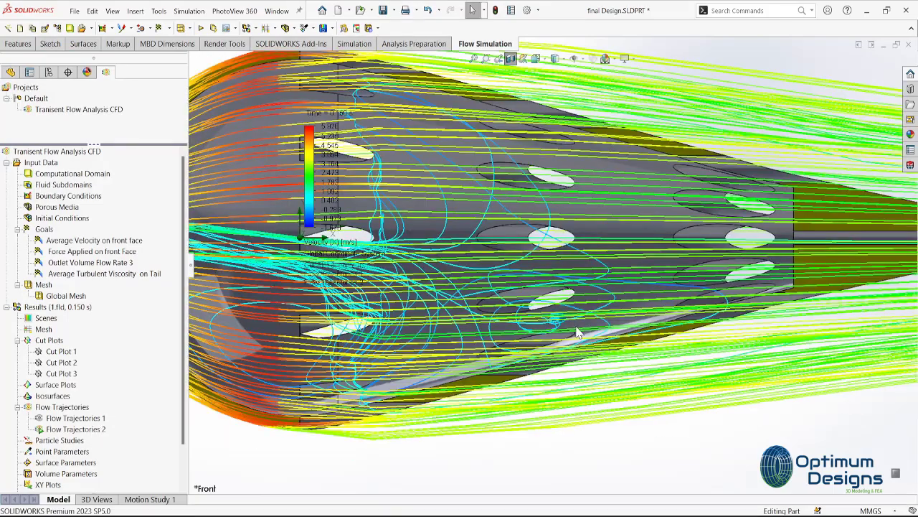
{"action": "scroll", "coordinate": [529, 344], "scroll_direction": "up", "scroll_amount": 3}
{"action": "scroll", "coordinate": [272, 261], "scroll_direction": "down", "scroll_amount": 5}
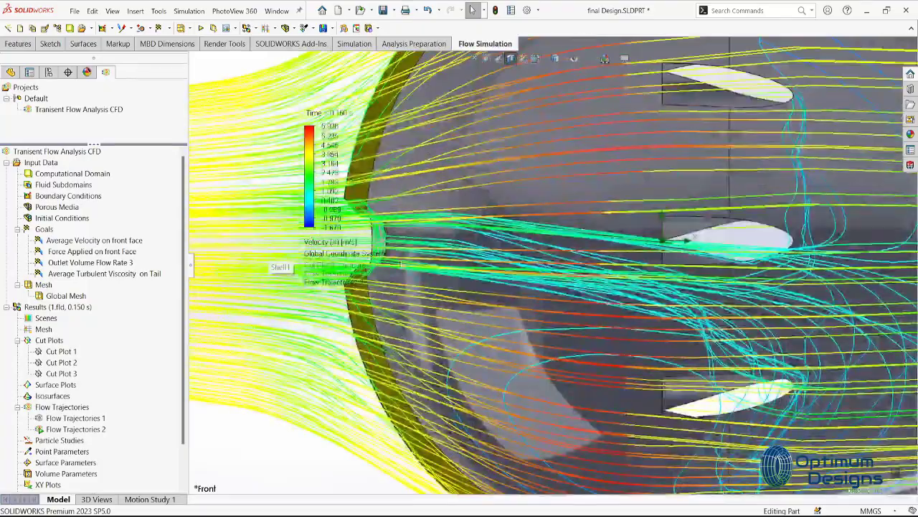
{"action": "scroll", "coordinate": [615, 303], "scroll_direction": "up", "scroll_amount": 2}
{"action": "scroll", "coordinate": [615, 303], "scroll_direction": "up", "scroll_amount": 2}
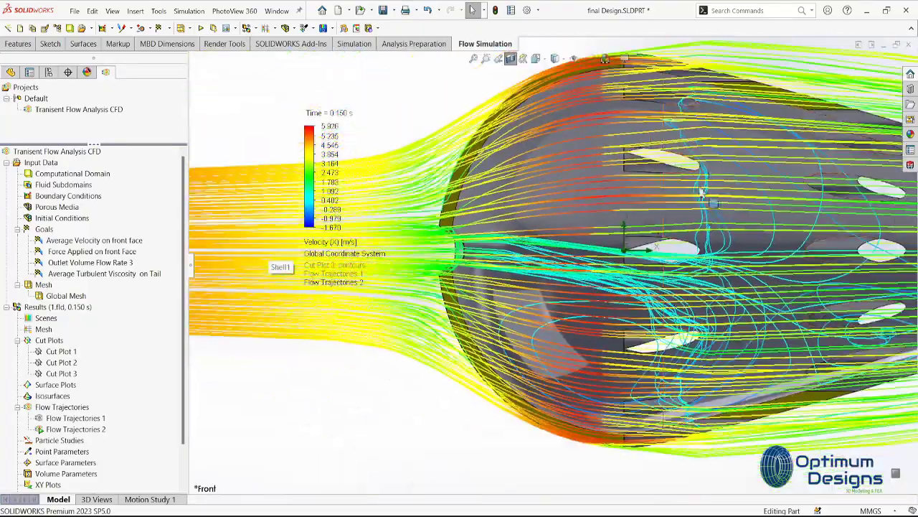
{"action": "scroll", "coordinate": [717, 273], "scroll_direction": "up", "scroll_amount": 2}
{"action": "scroll", "coordinate": [825, 267], "scroll_direction": "down", "scroll_amount": 4}
{"action": "scroll", "coordinate": [788, 284], "scroll_direction": "up", "scroll_amount": 1}
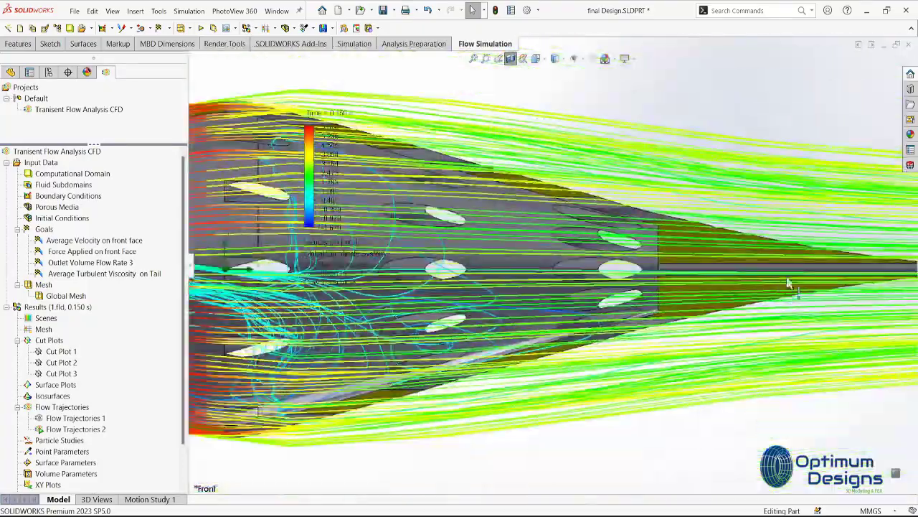
{"action": "scroll", "coordinate": [788, 283], "scroll_direction": "up", "scroll_amount": 2}
{"action": "scroll", "coordinate": [621, 266], "scroll_direction": "up", "scroll_amount": 2}
{"action": "scroll", "coordinate": [469, 295], "scroll_direction": "up", "scroll_amount": 2}
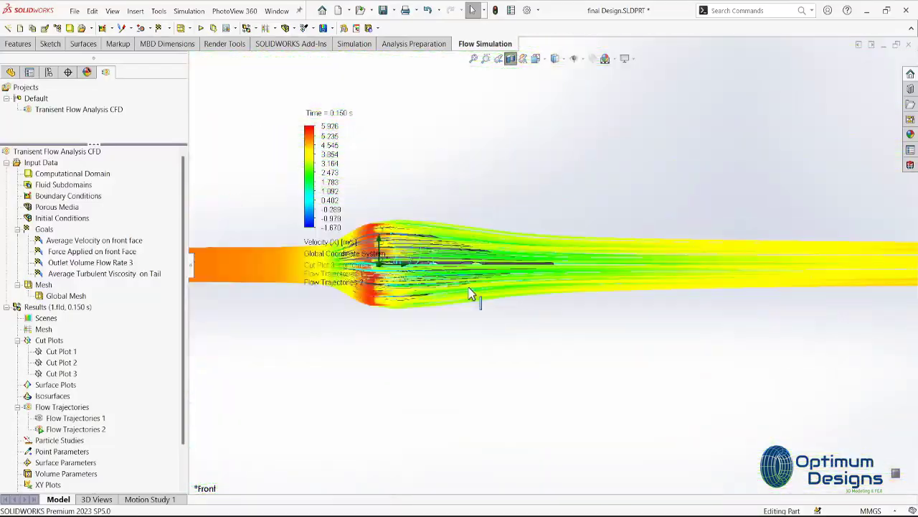
{"action": "scroll", "coordinate": [430, 280], "scroll_direction": "down", "scroll_amount": 3}
{"action": "scroll", "coordinate": [383, 276], "scroll_direction": "up", "scroll_amount": 1}
{"action": "scroll", "coordinate": [391, 297], "scroll_direction": "up", "scroll_amount": 1}
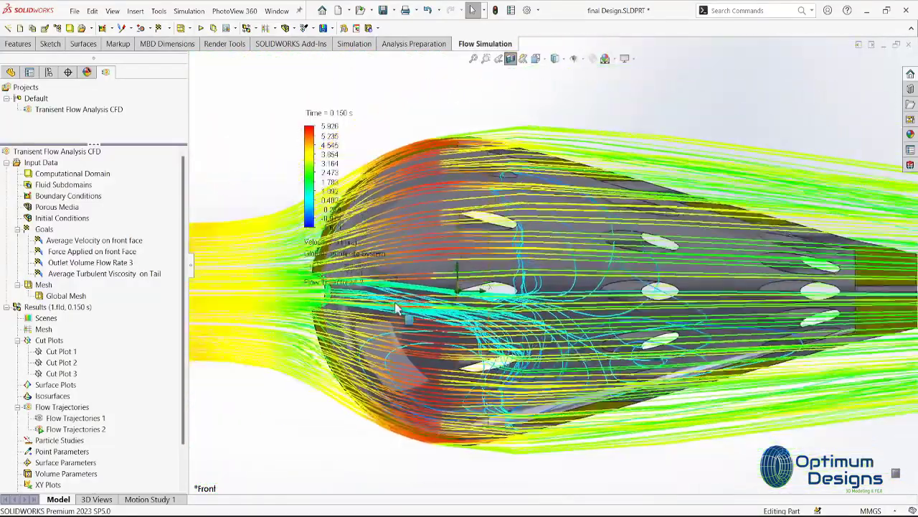
{"action": "scroll", "coordinate": [431, 323], "scroll_direction": "up", "scroll_amount": 1}
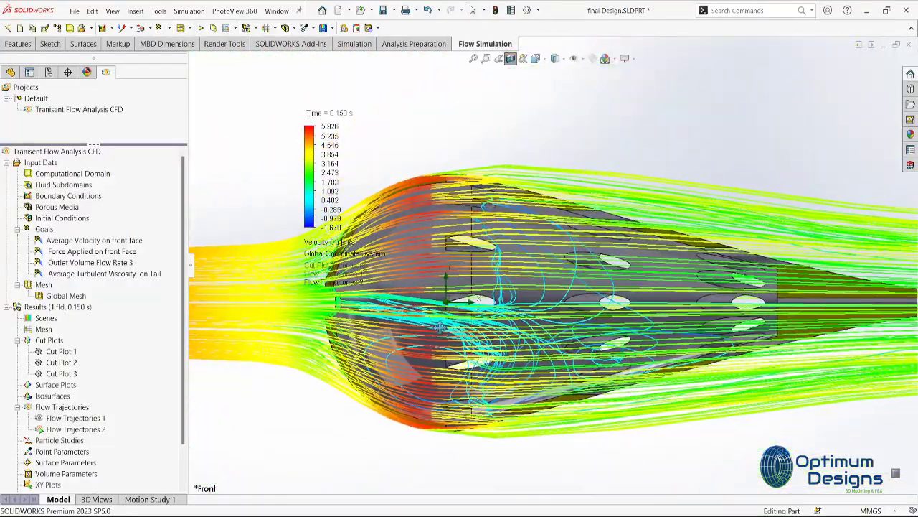
- Build Animation 1 from Cut Plot 1 using the Animation Wizard defaults
{"action": "right_click", "coordinate": [71, 429]}
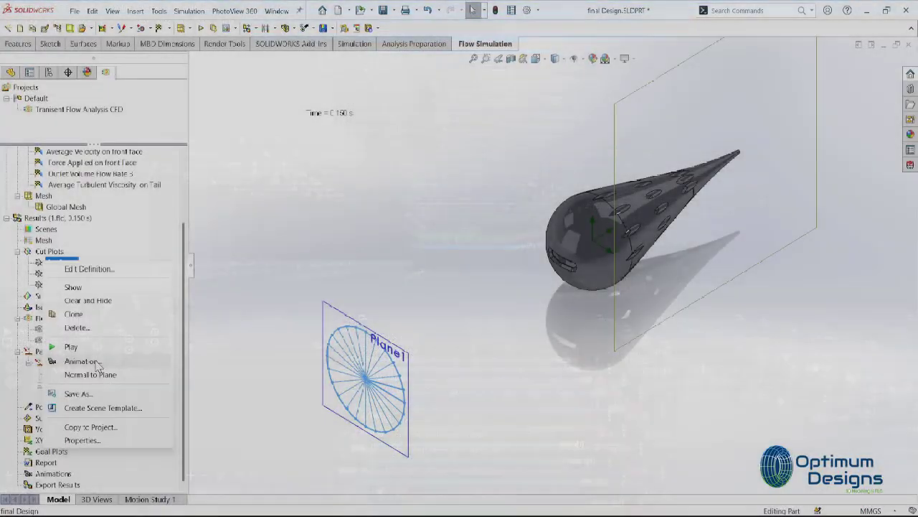
{"action": "left_click", "coordinate": [98, 364]}
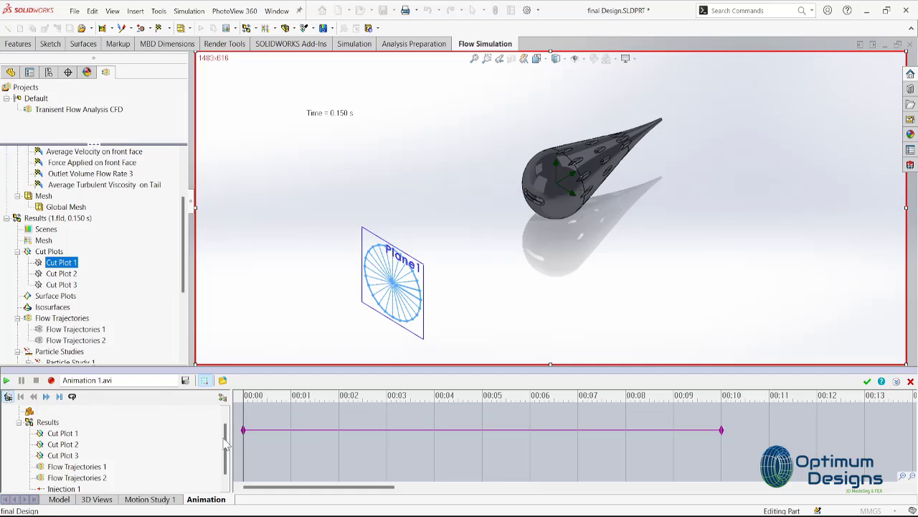
{"action": "left_click", "coordinate": [457, 365]}
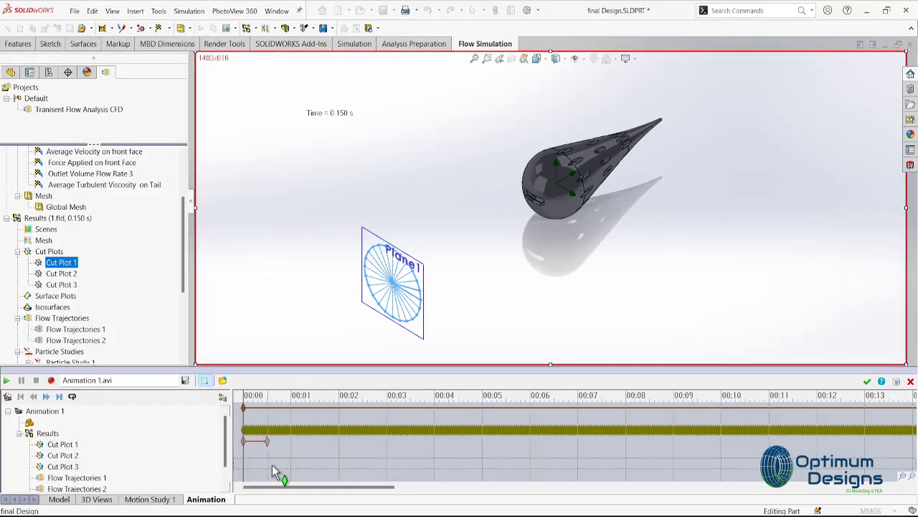
- Stretch the Cut Plot 1 timeline bar to 01:00 and play the animation
{"action": "mouse_move", "coordinate": [513, 488]}
{"action": "left_mouse_down"}
{"action": "mouse_move", "coordinate": [900, 486]}
{"action": "mouse_move", "coordinate": [800, 487]}
{"action": "left_mouse_up"}
{"action": "right_click", "coordinate": [245, 437]}
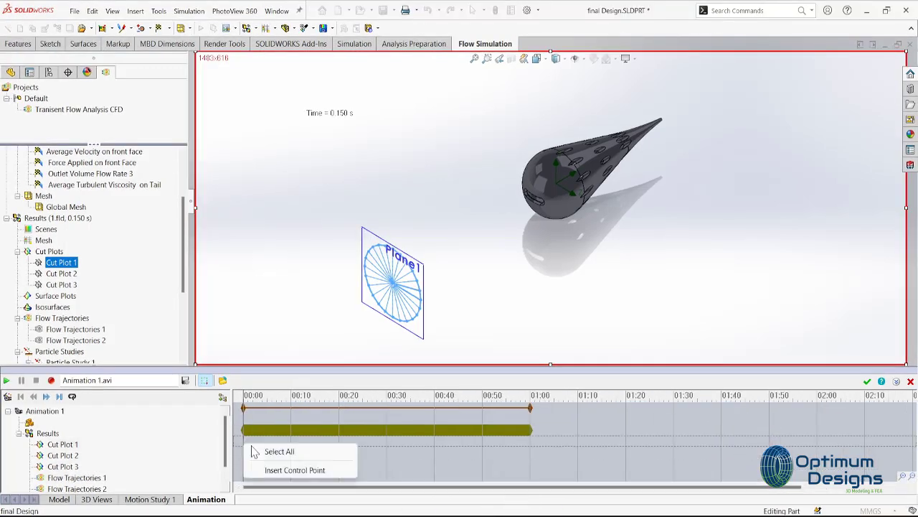
{"action": "right_click", "coordinate": [258, 439]}
{"action": "right_click", "coordinate": [247, 439]}
{"action": "left_click", "coordinate": [531, 440]}
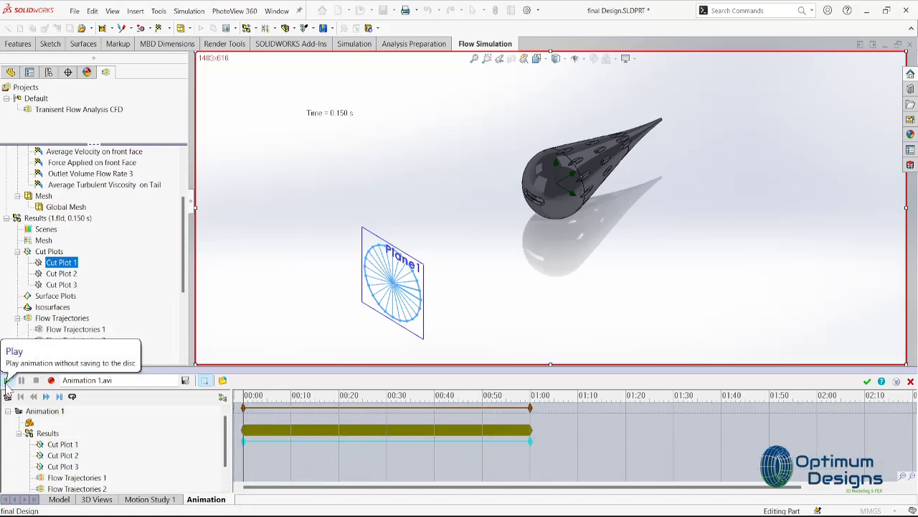
{"action": "left_click", "coordinate": [6, 380]}
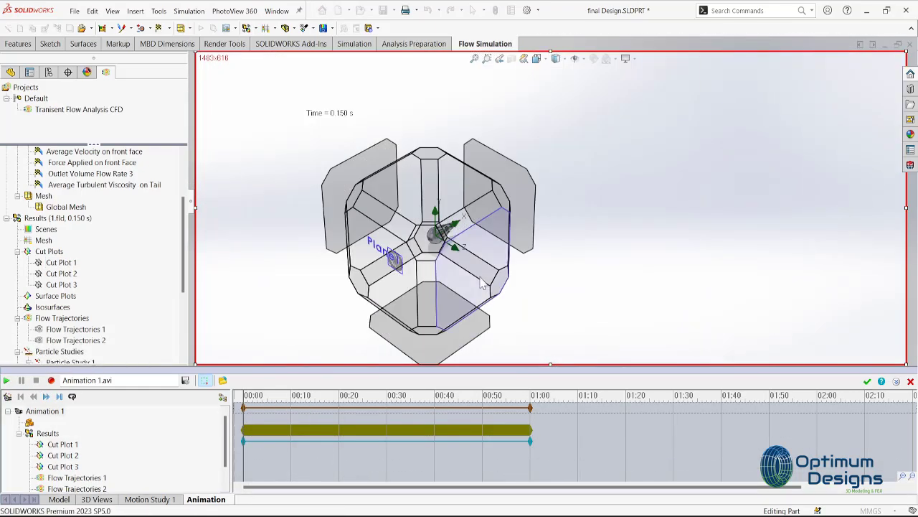